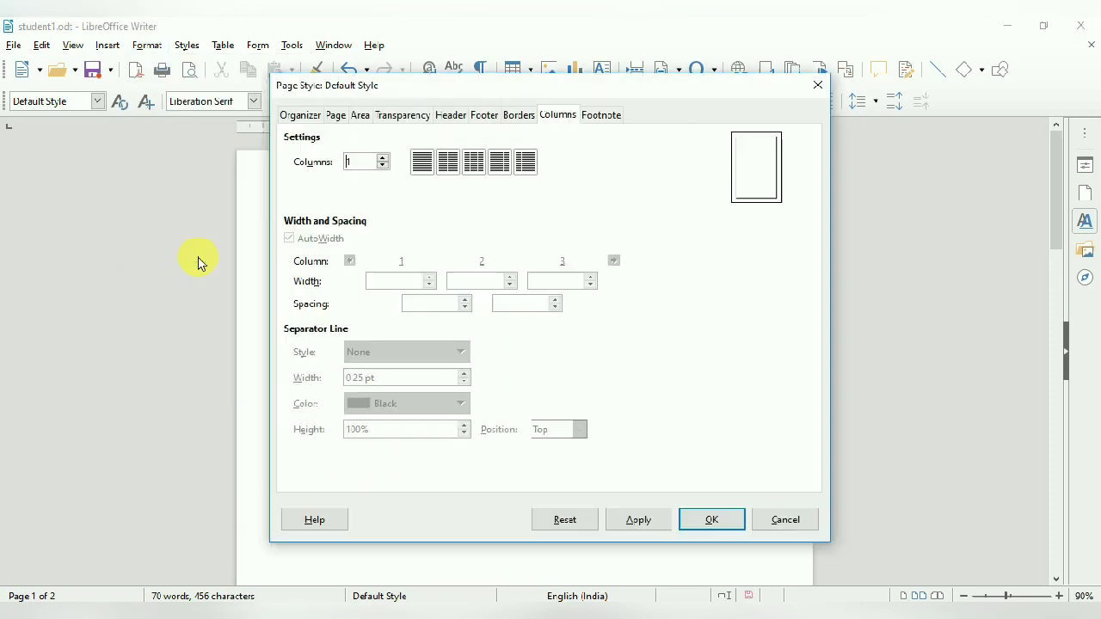
Review the available next styles in the organizer settings of the Default Style page style.
drag(527, 91, 776, 186)
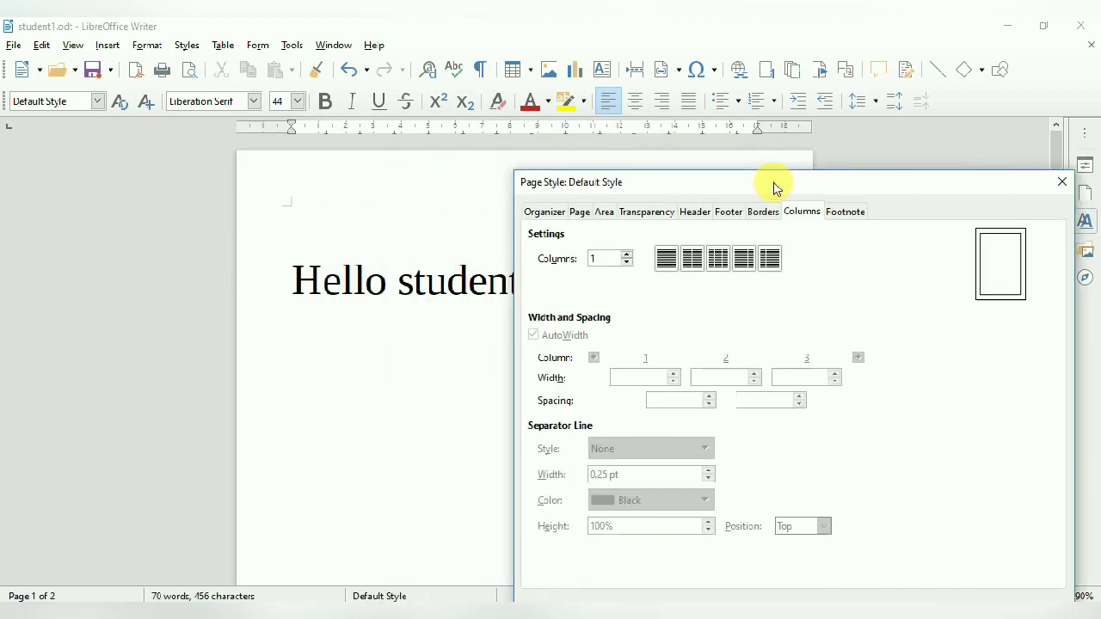
click(546, 212)
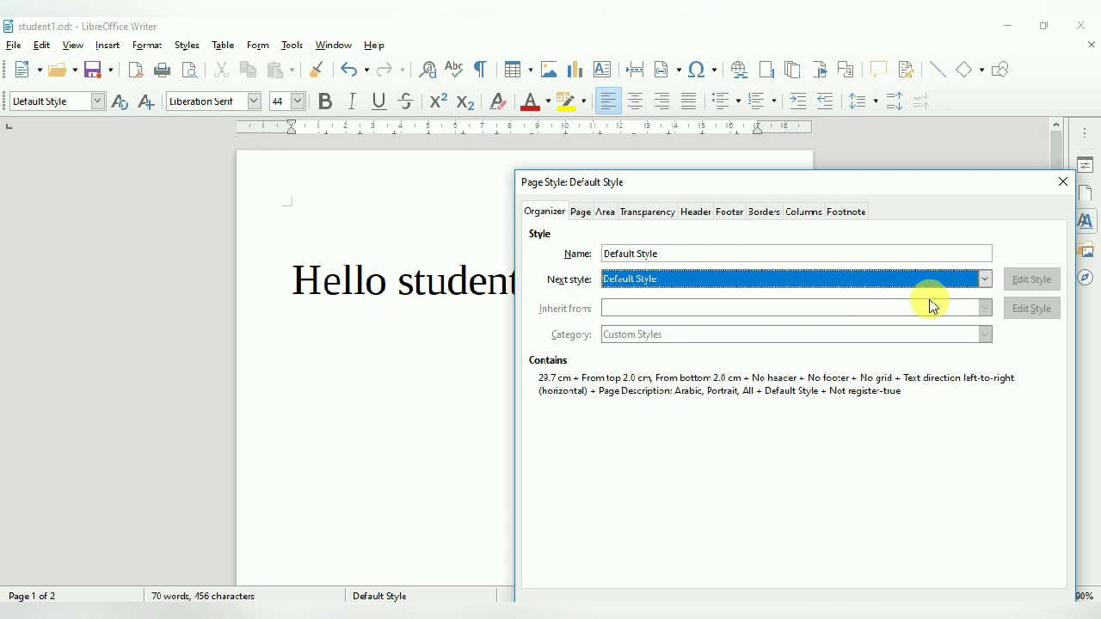
click(985, 280)
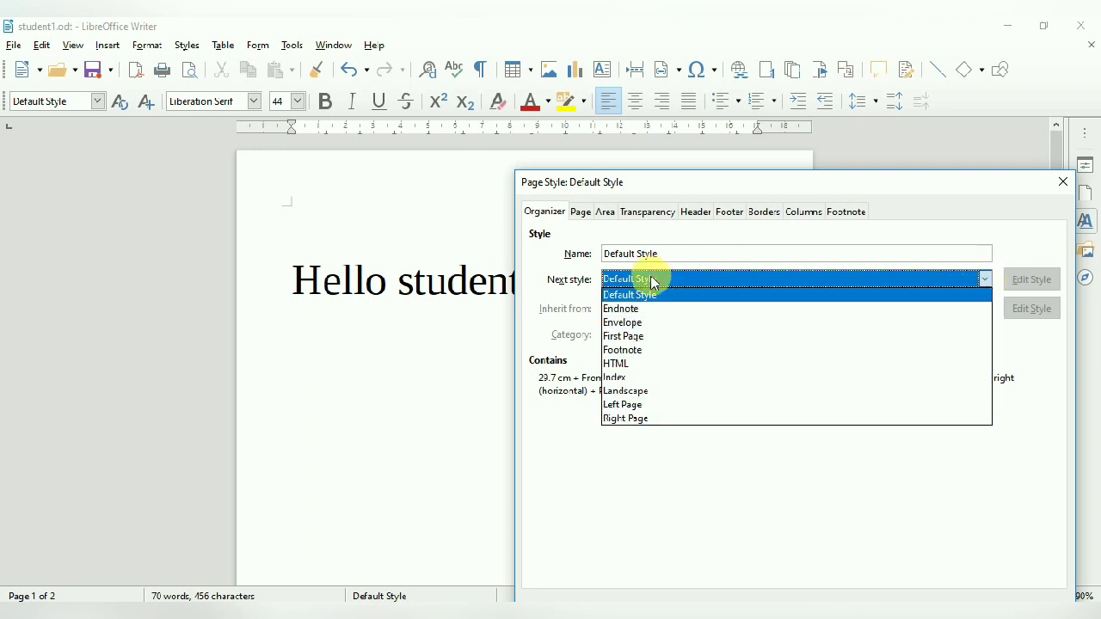
click(587, 220)
Try the C5 Envelope and B4 (ISO) paper formats for the page style and return the format to A4.
click(588, 219)
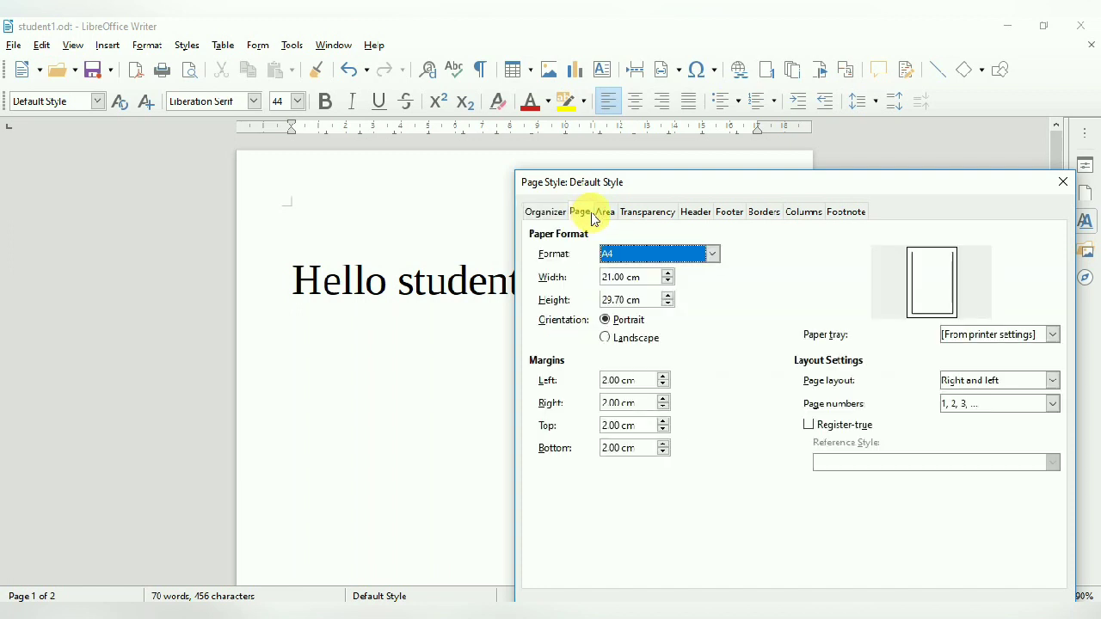
click(713, 254)
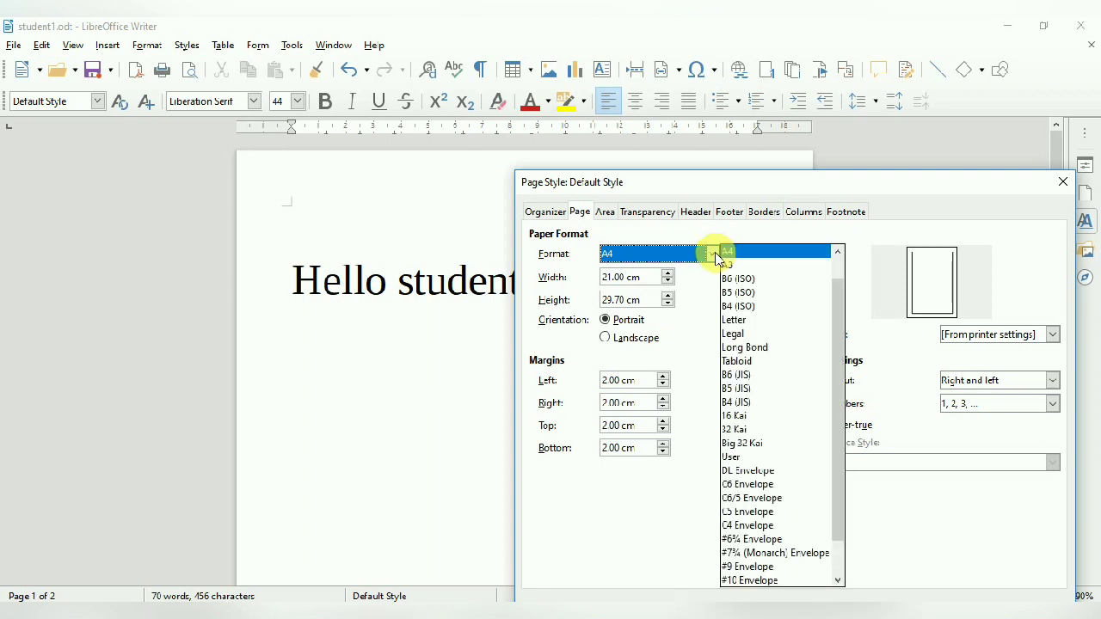
click(756, 513)
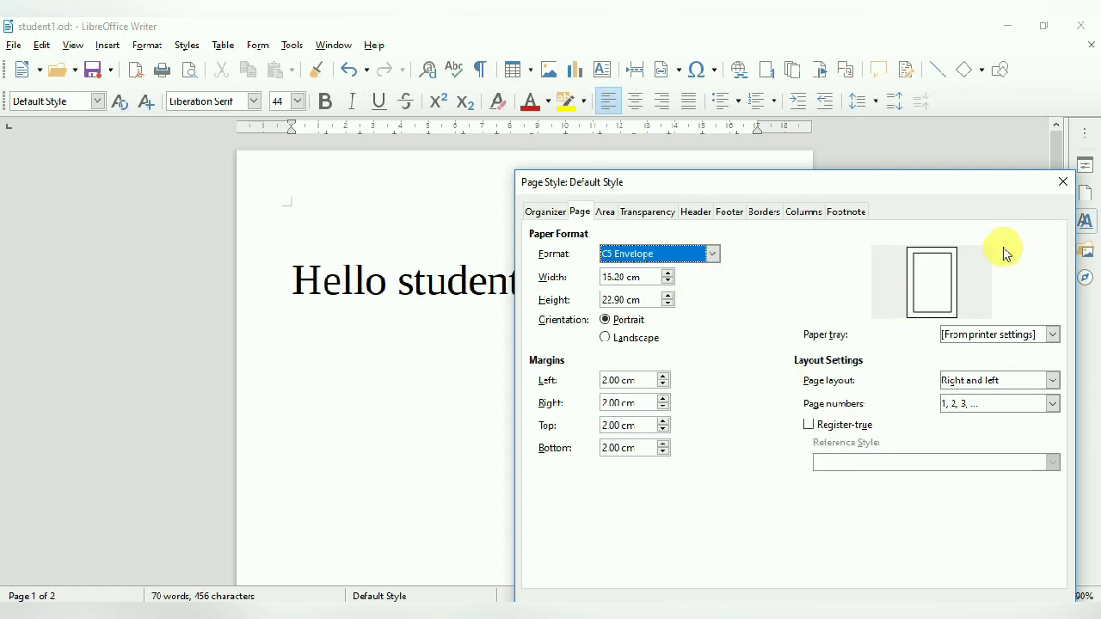
click(713, 255)
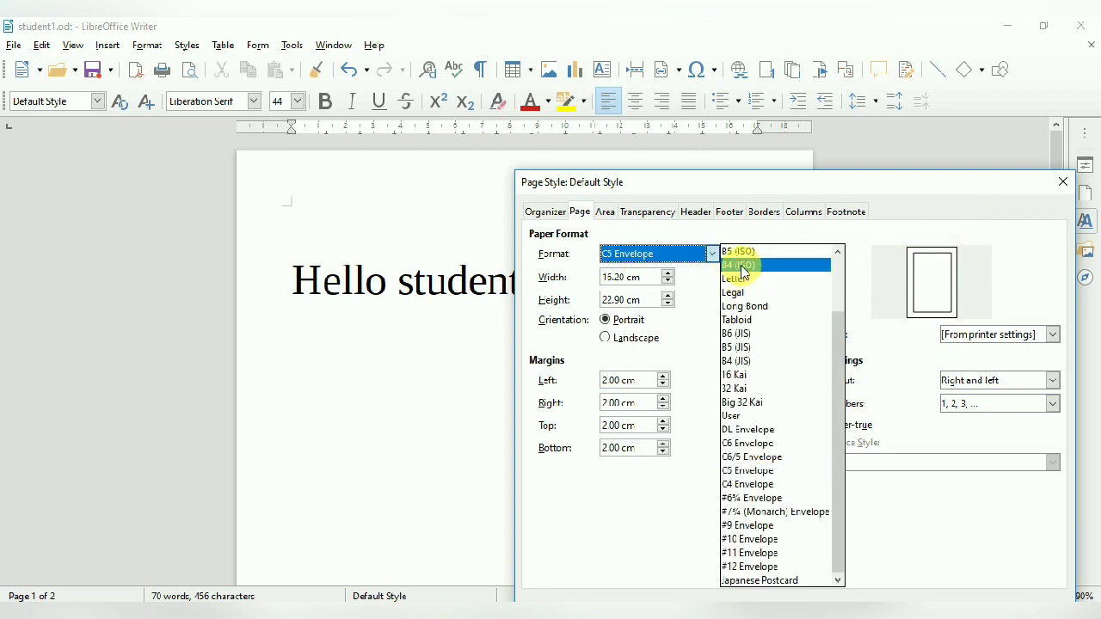
click(741, 267)
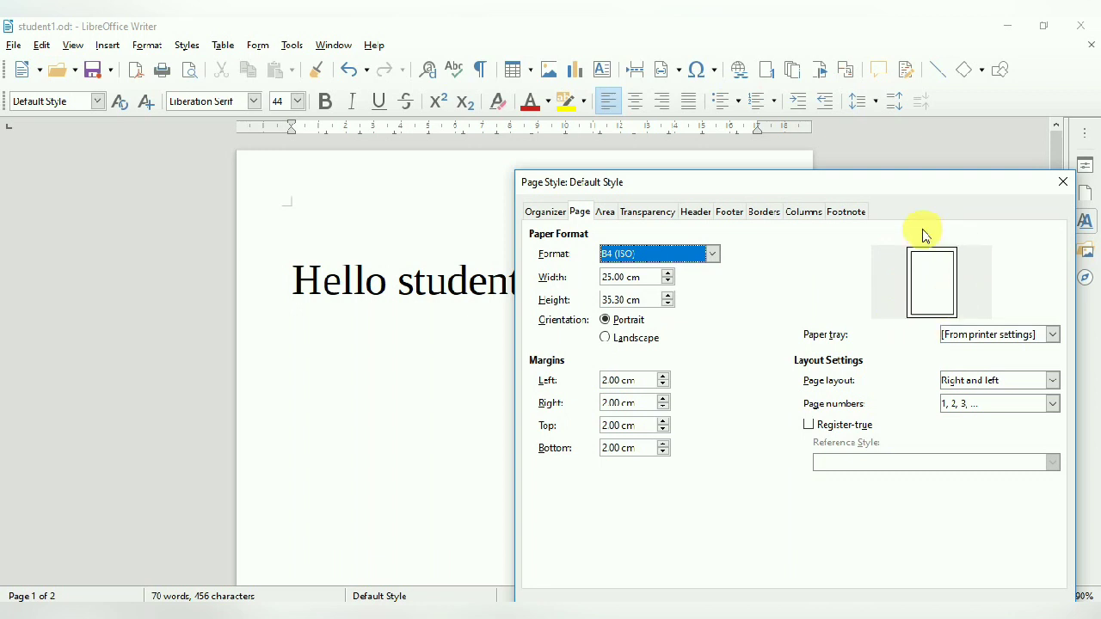
click(713, 253)
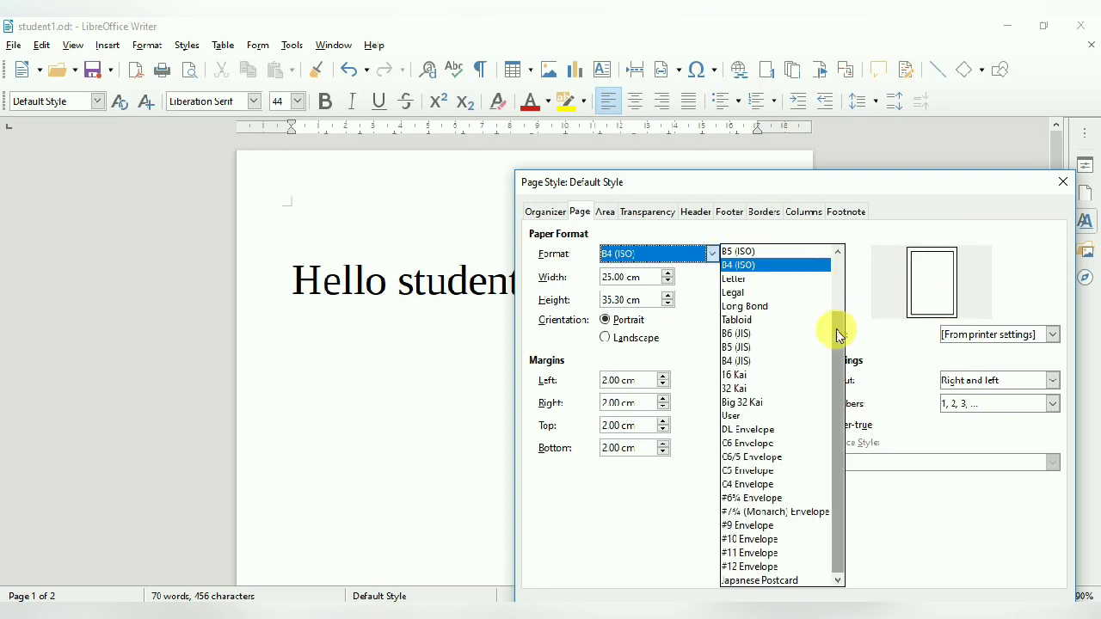
drag(835, 332, 835, 246)
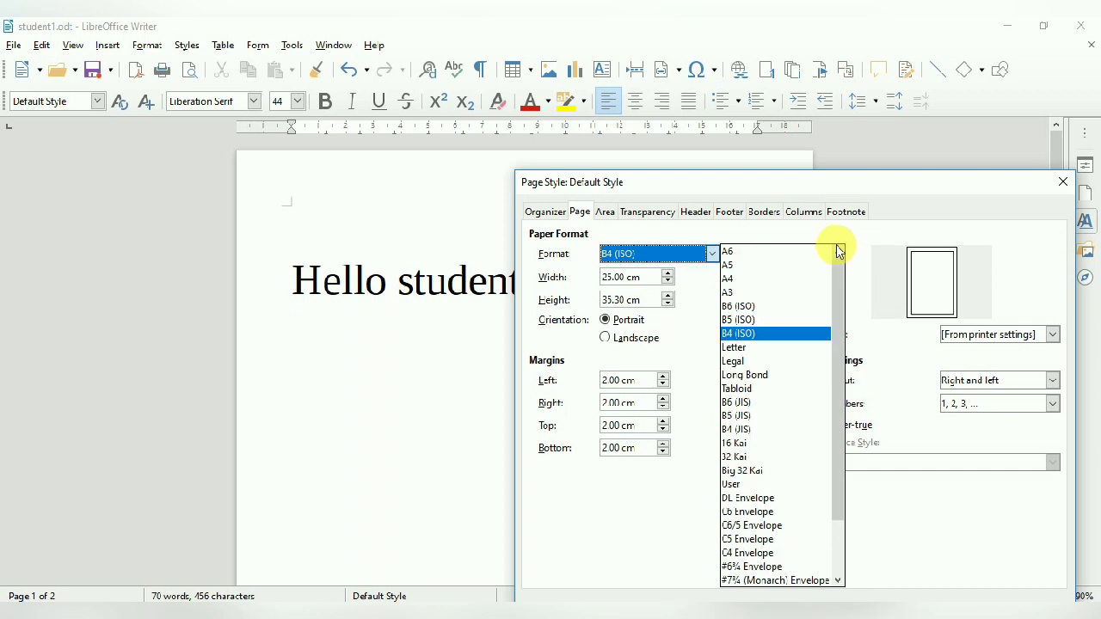
click(728, 278)
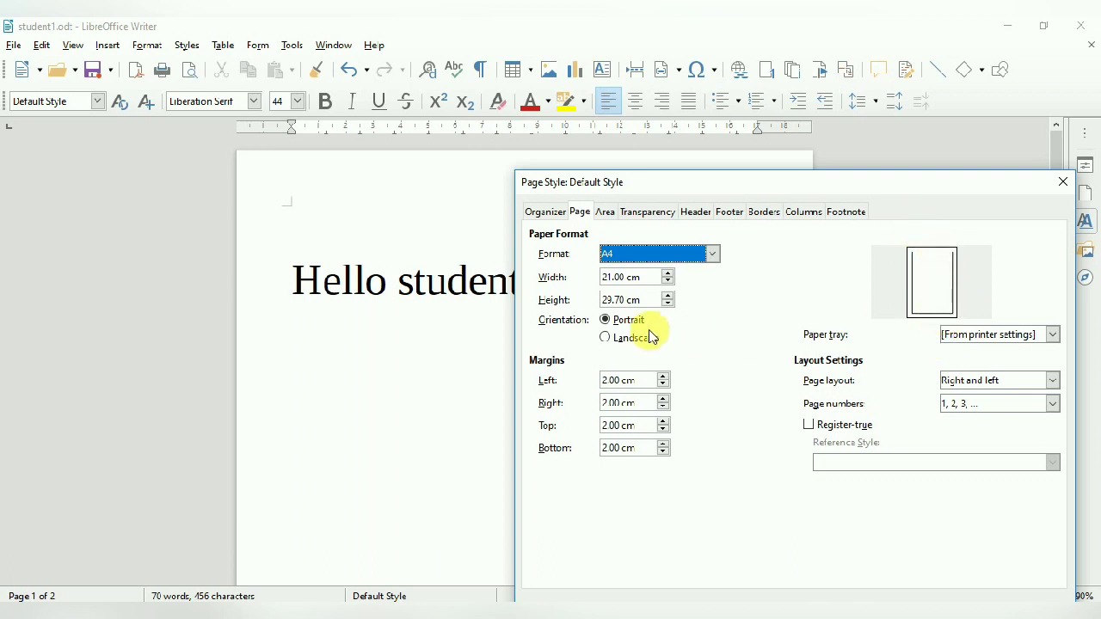
Set the page orientation to Landscape and confirm the page style.
drag(654, 181, 735, 164)
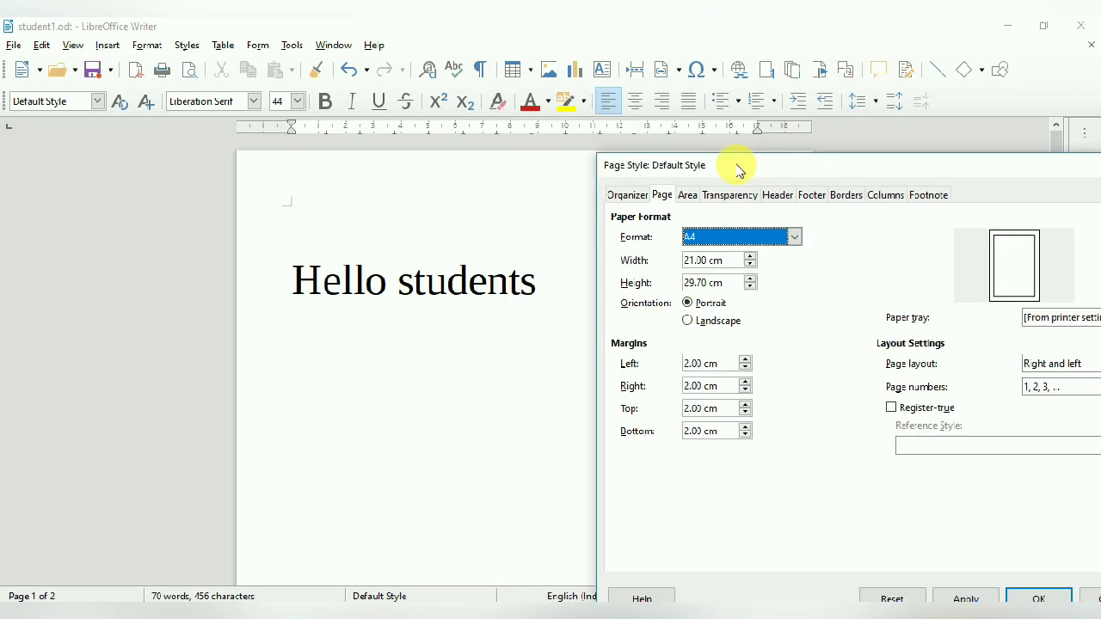
click(688, 324)
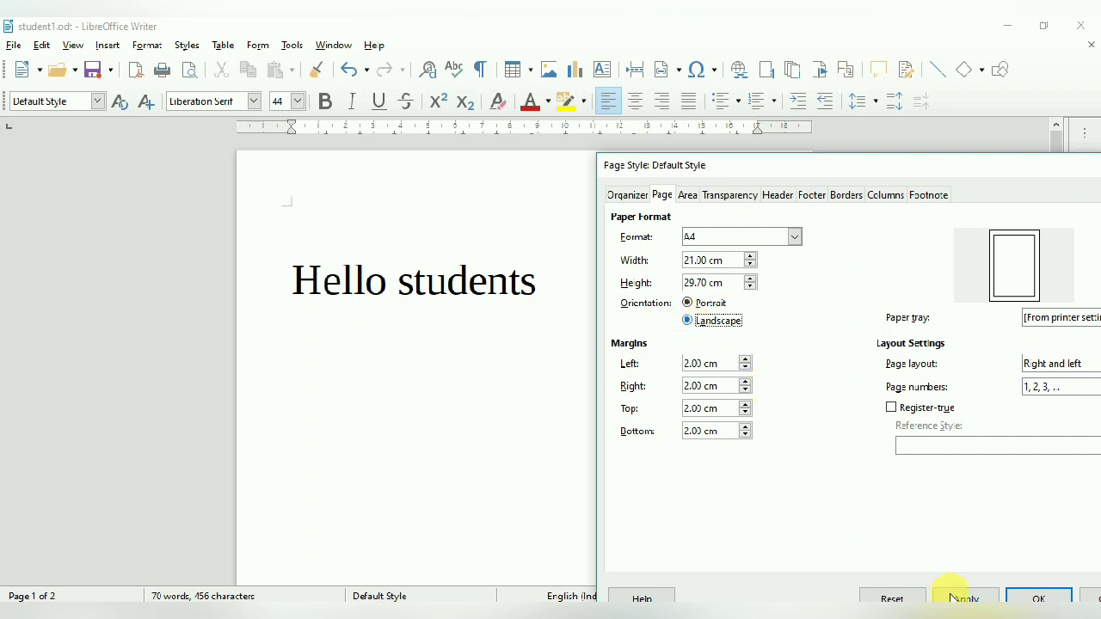
click(1065, 598)
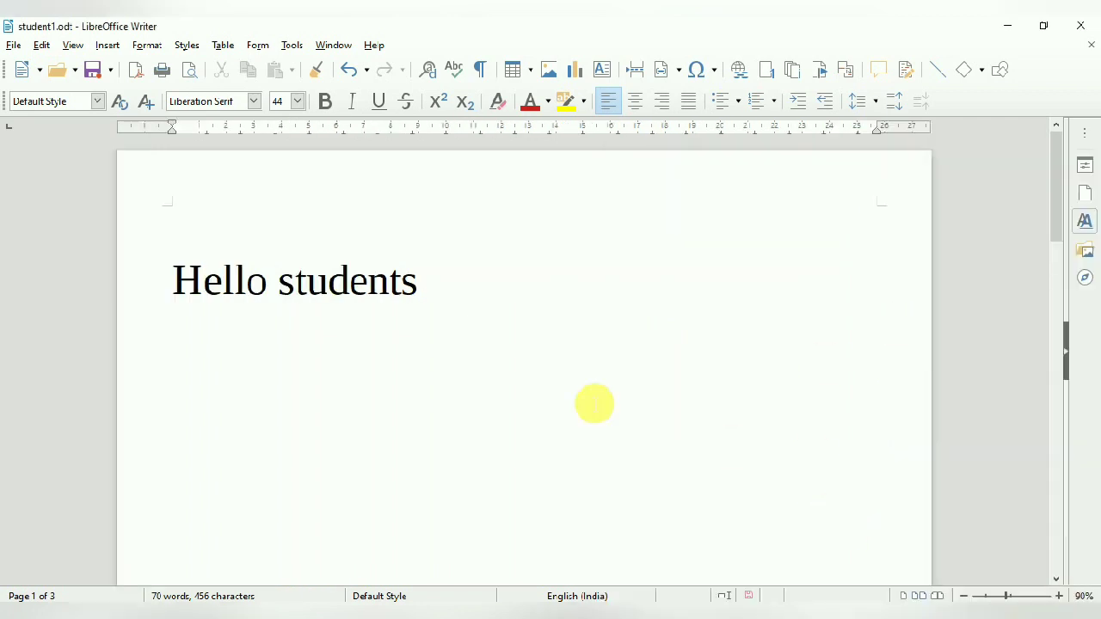
click(964, 596)
click(965, 596)
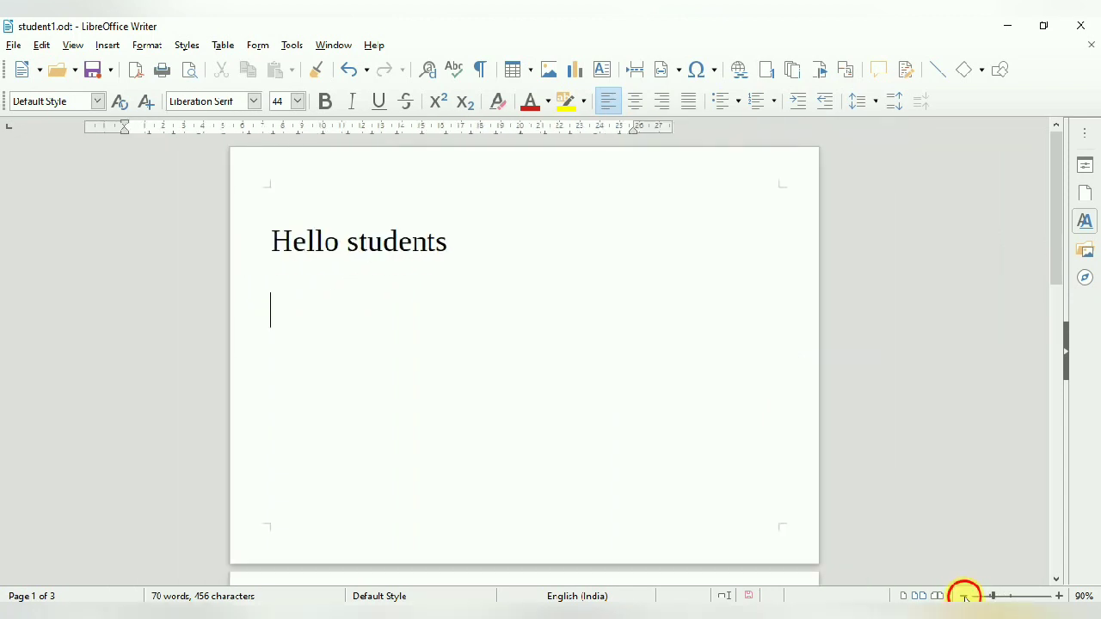
click(964, 596)
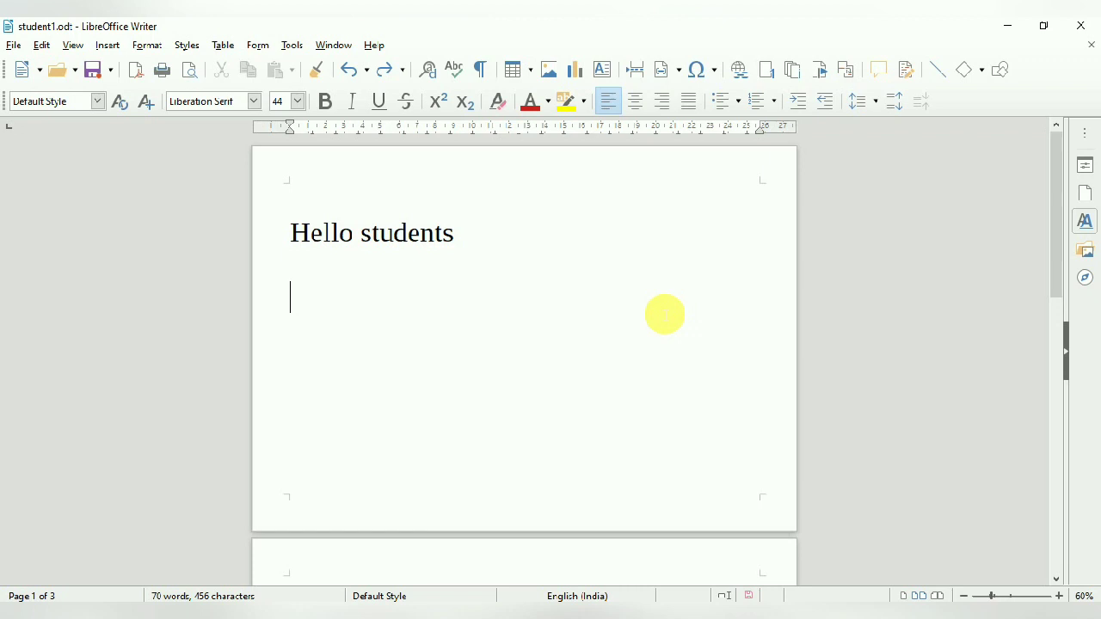
Undo the landscape orientation change and place the cursor on the empty line above "Hello students".
key(ctrl+z)
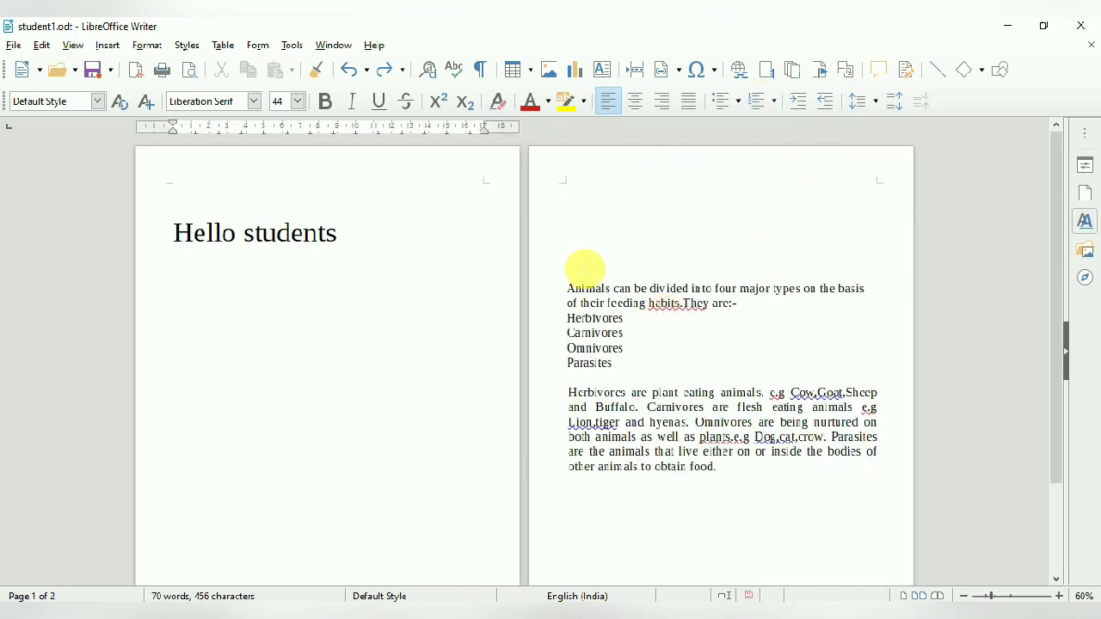
click(1013, 596)
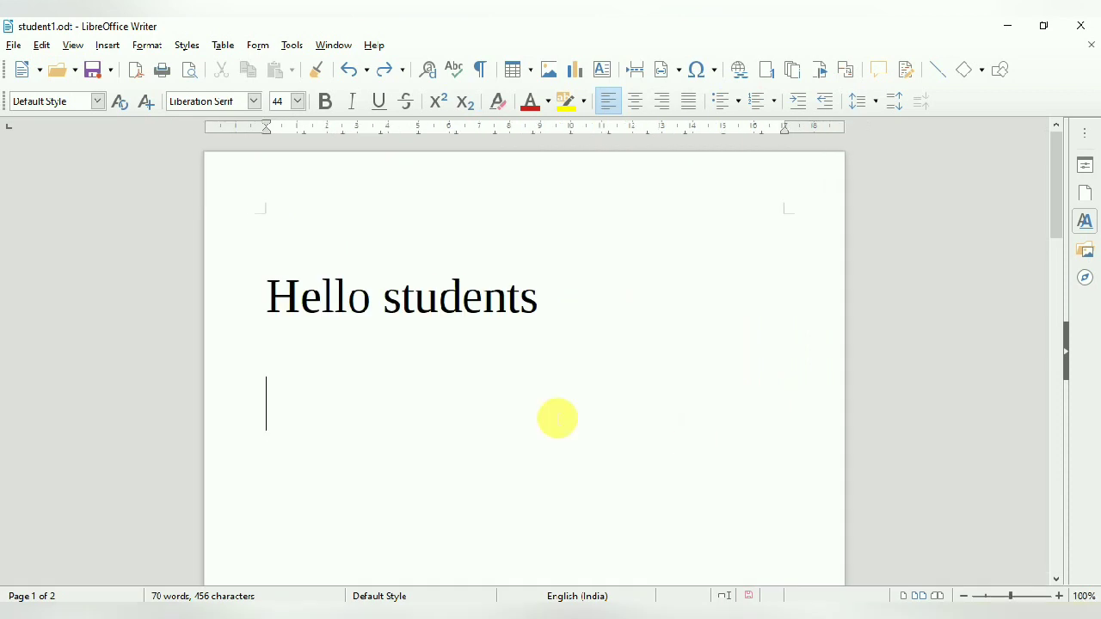
click(339, 236)
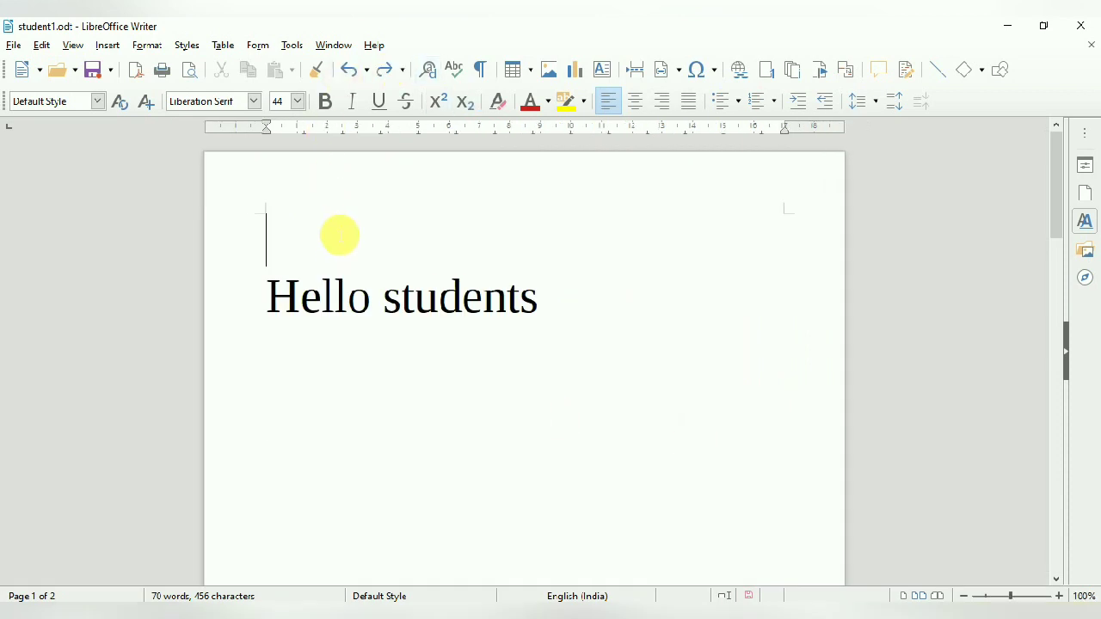
Add a border on all four sides of the page in the Default Style page style.
click(143, 48)
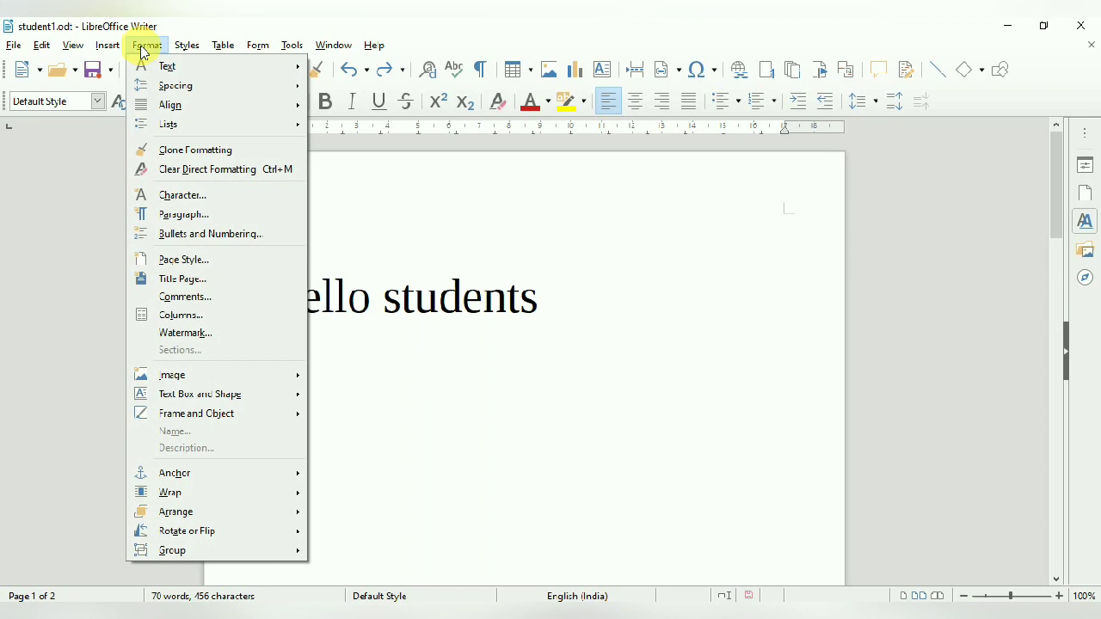
click(193, 260)
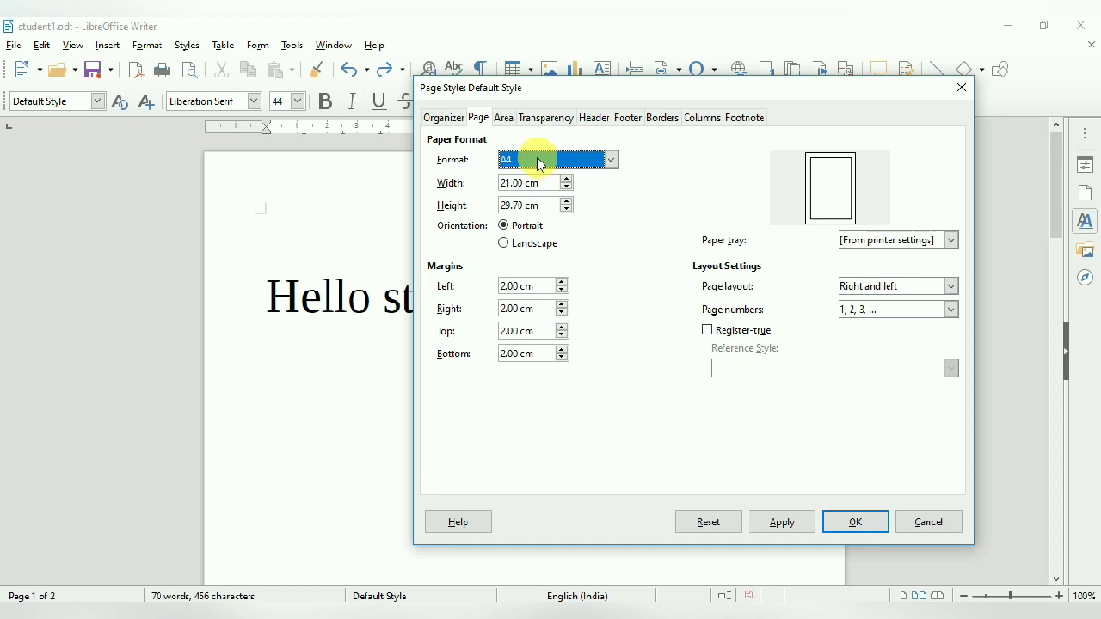
click(663, 118)
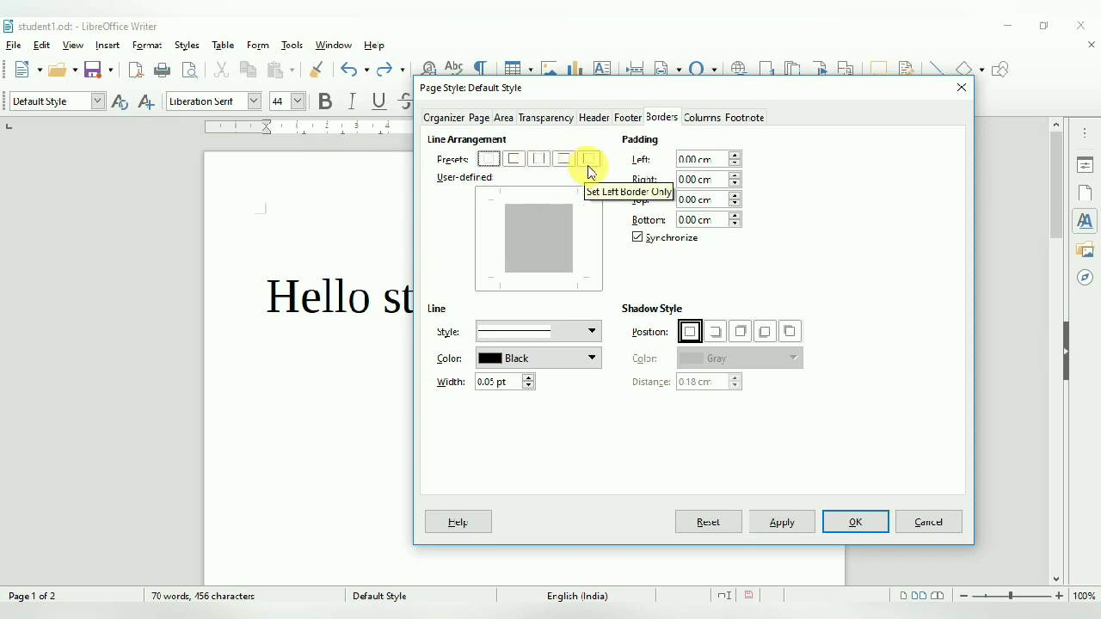
click(517, 160)
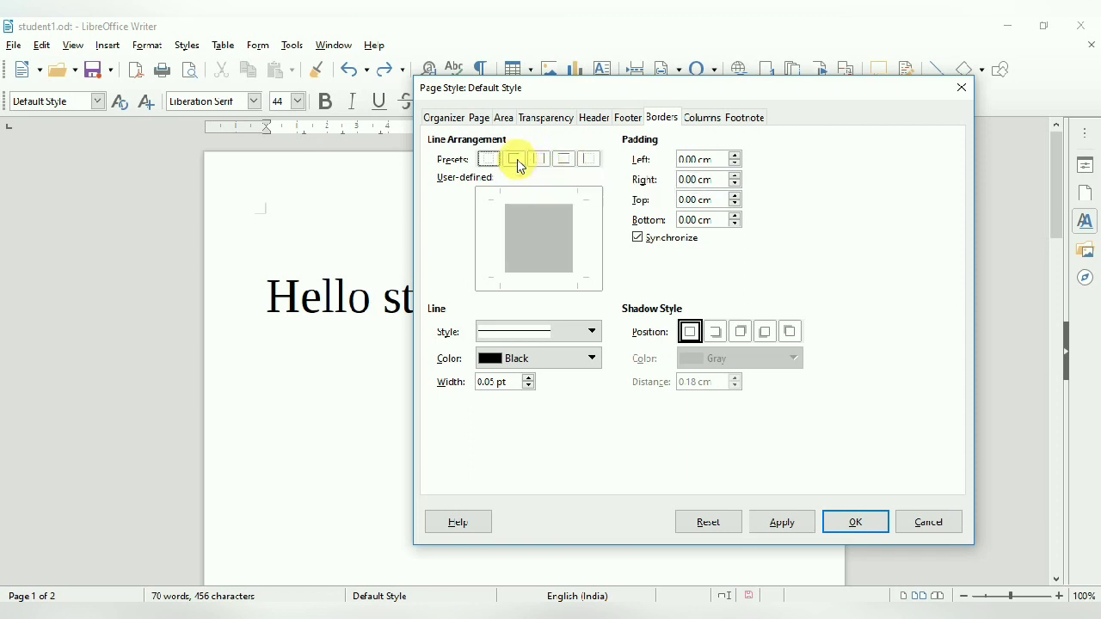
Give the page border a double line style and the color Light Brick 1.
click(592, 333)
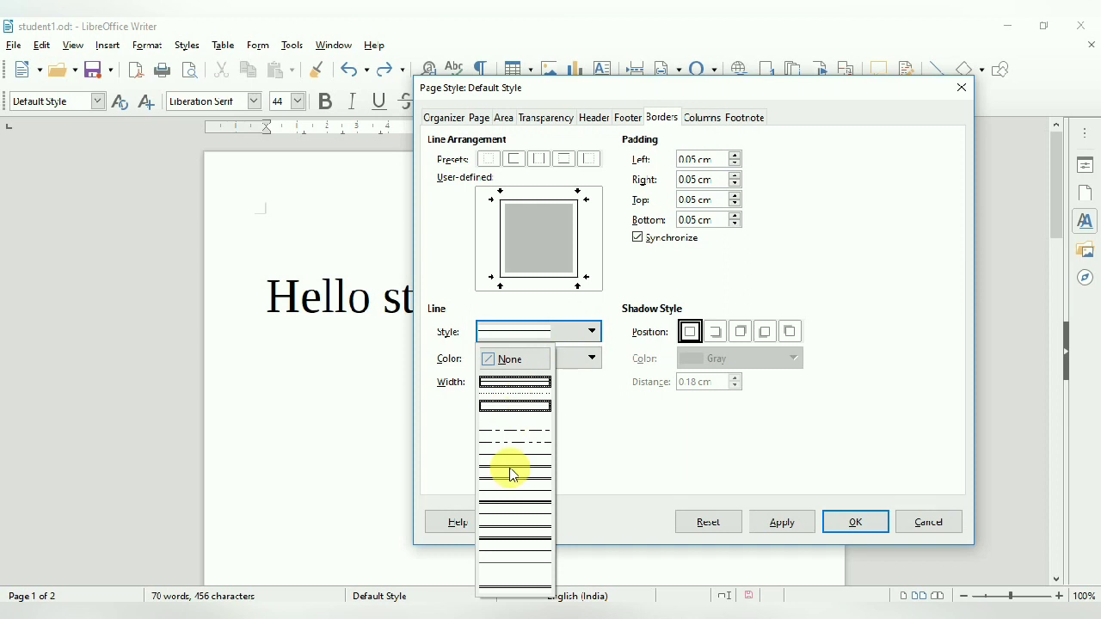
click(514, 505)
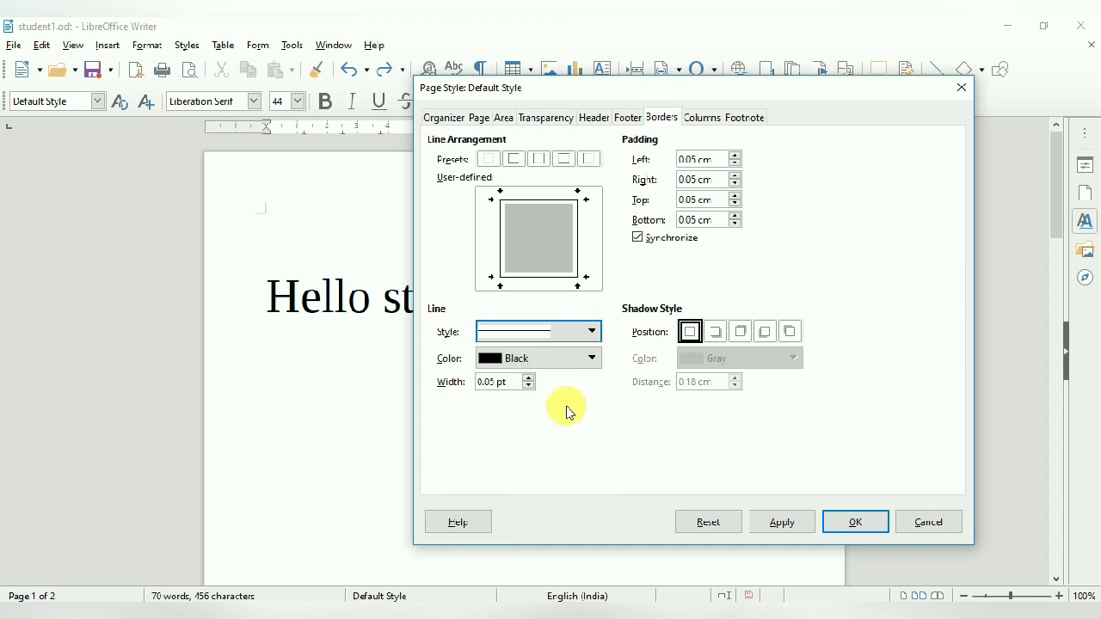
click(592, 359)
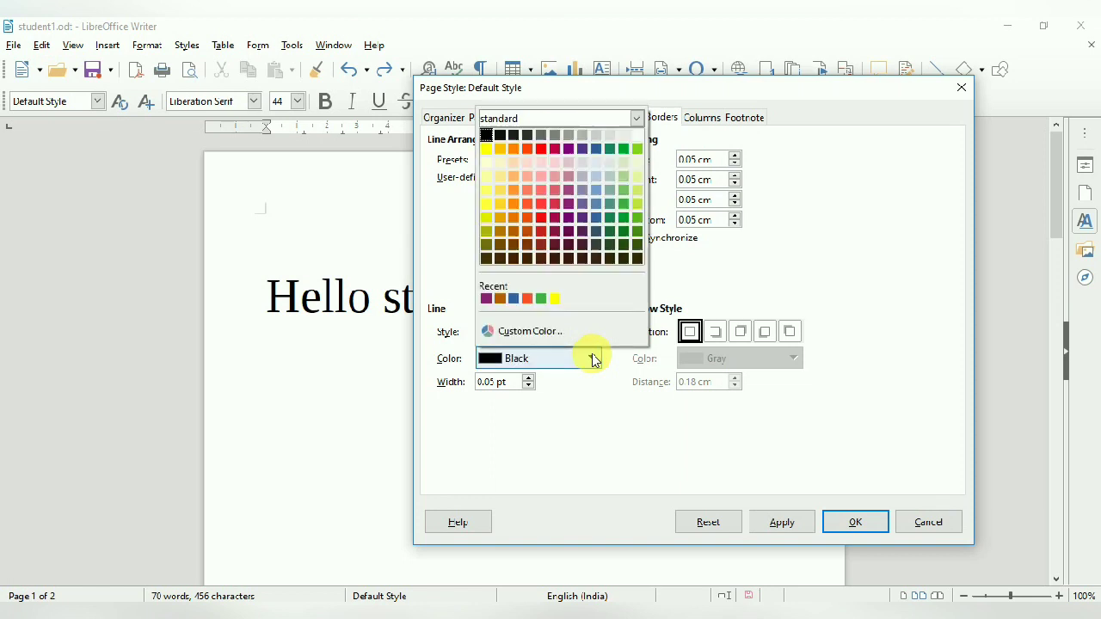
click(527, 301)
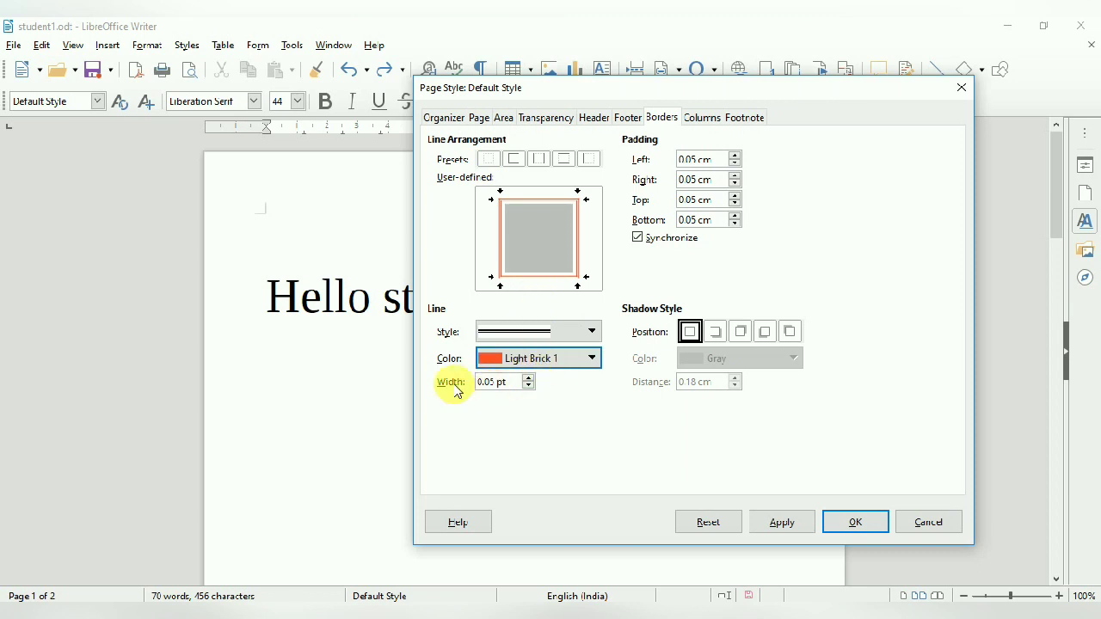
Set the page border's line width to 1.50 pt and apply the page style to the document.
click(530, 383)
click(530, 379)
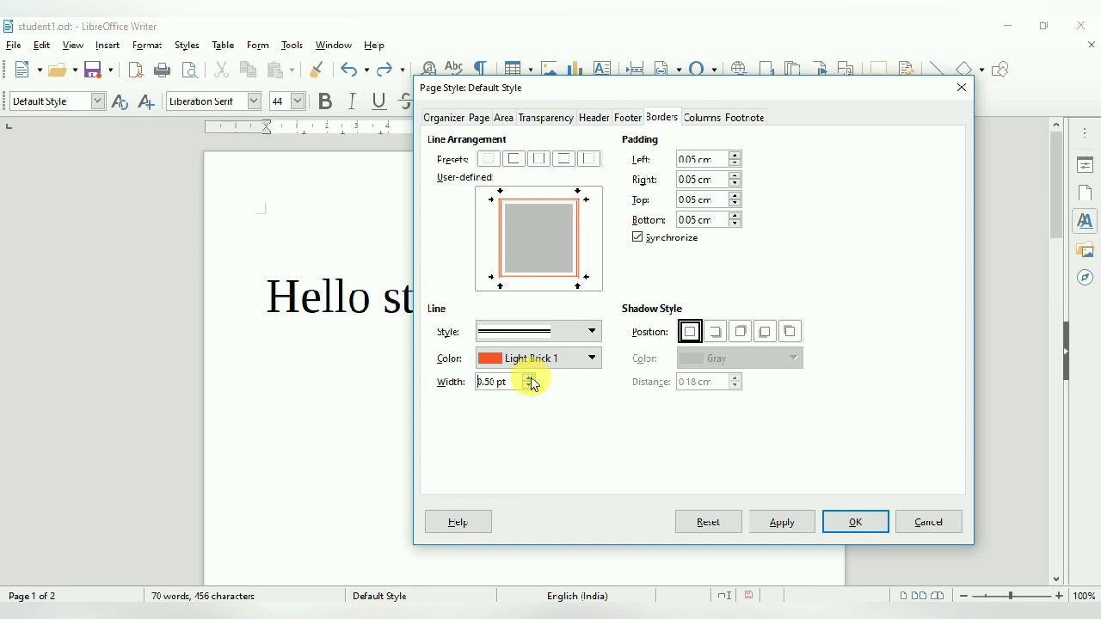
click(531, 379)
click(530, 380)
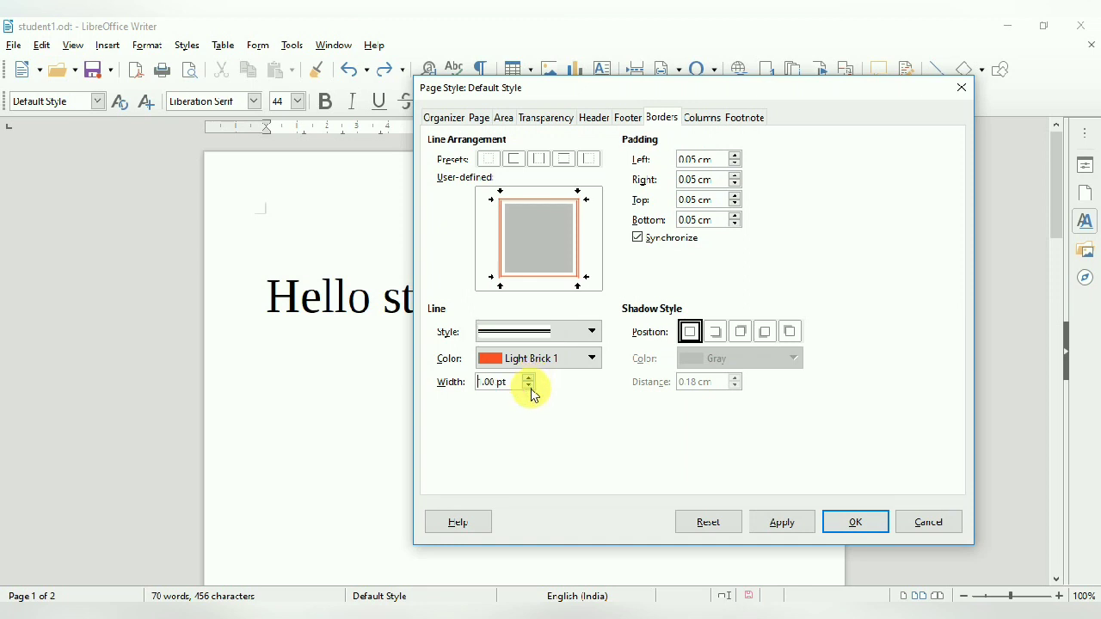
click(531, 380)
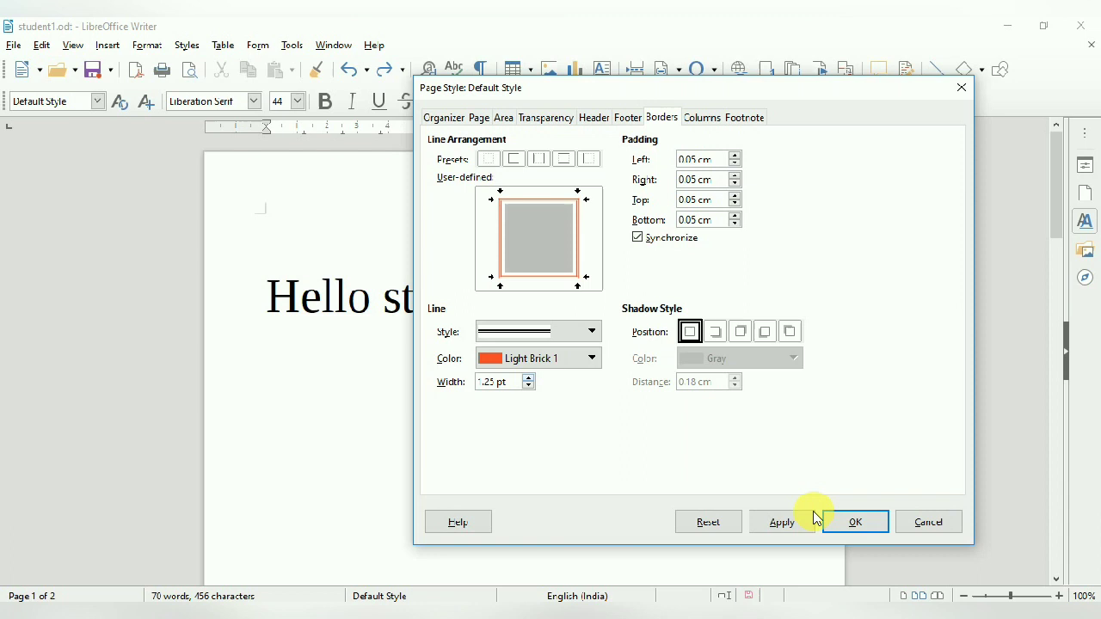
click(787, 522)
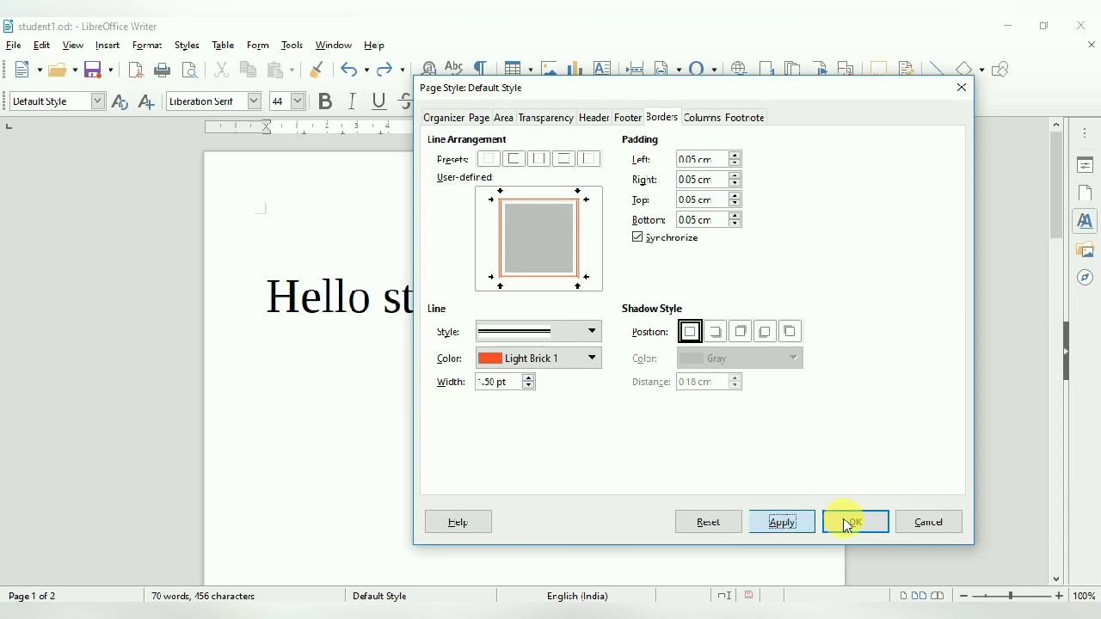
click(846, 522)
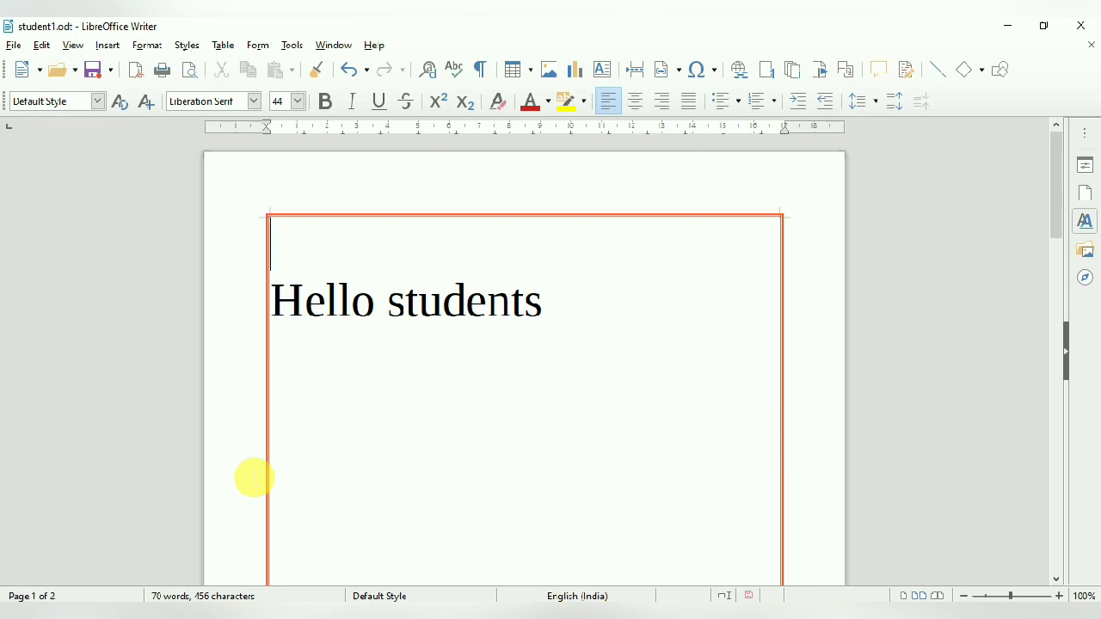
Reduce the left page margin to 1.40 cm in the Default Style page style.
click(143, 47)
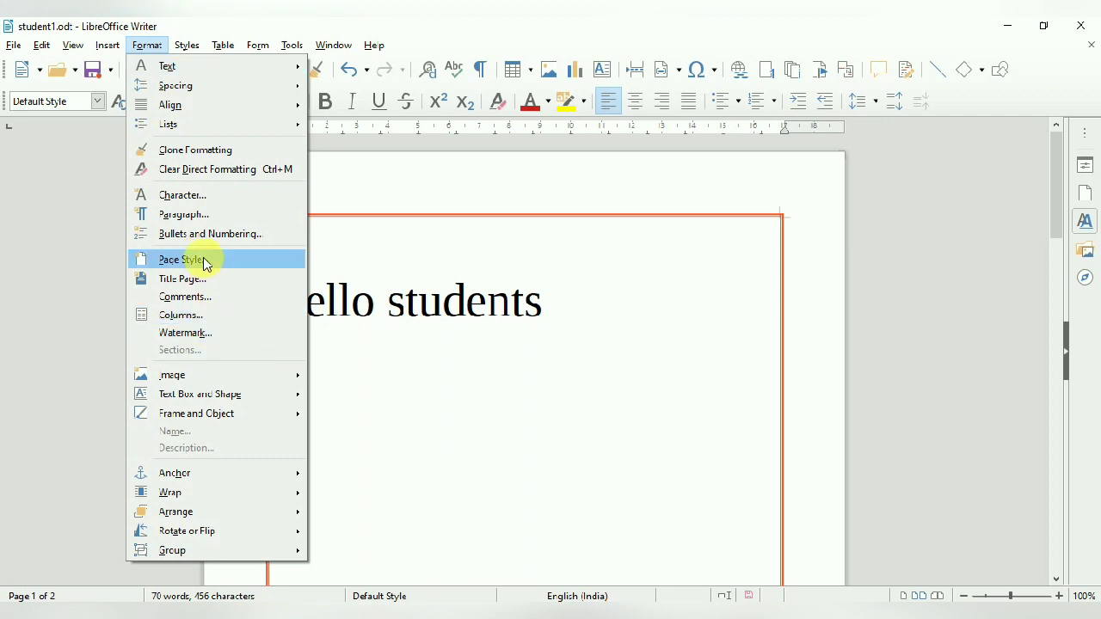
click(181, 259)
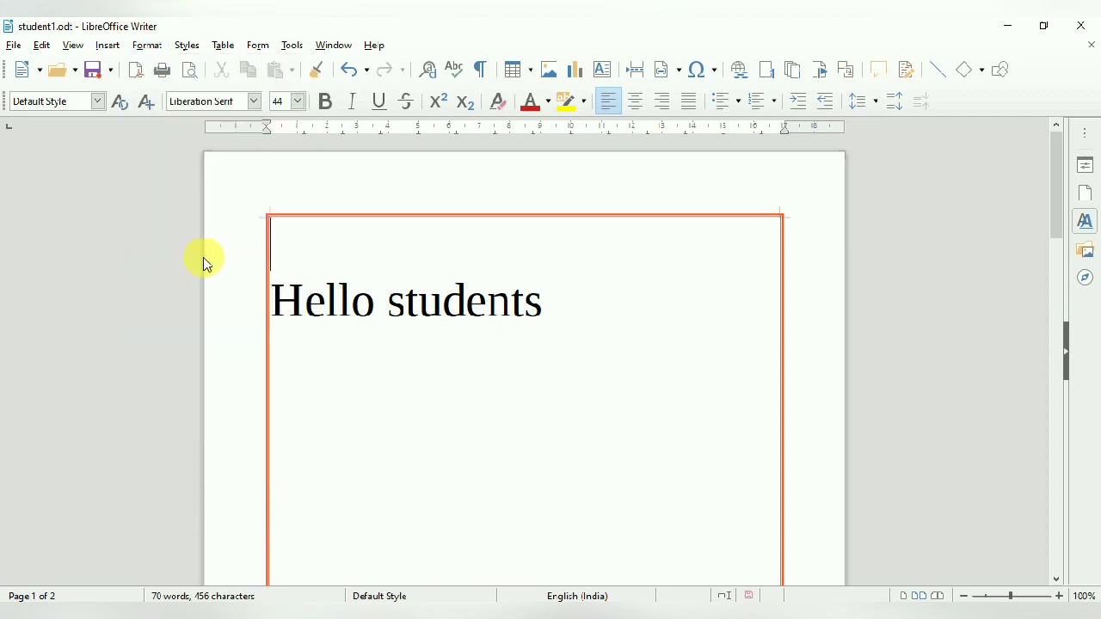
click(363, 115)
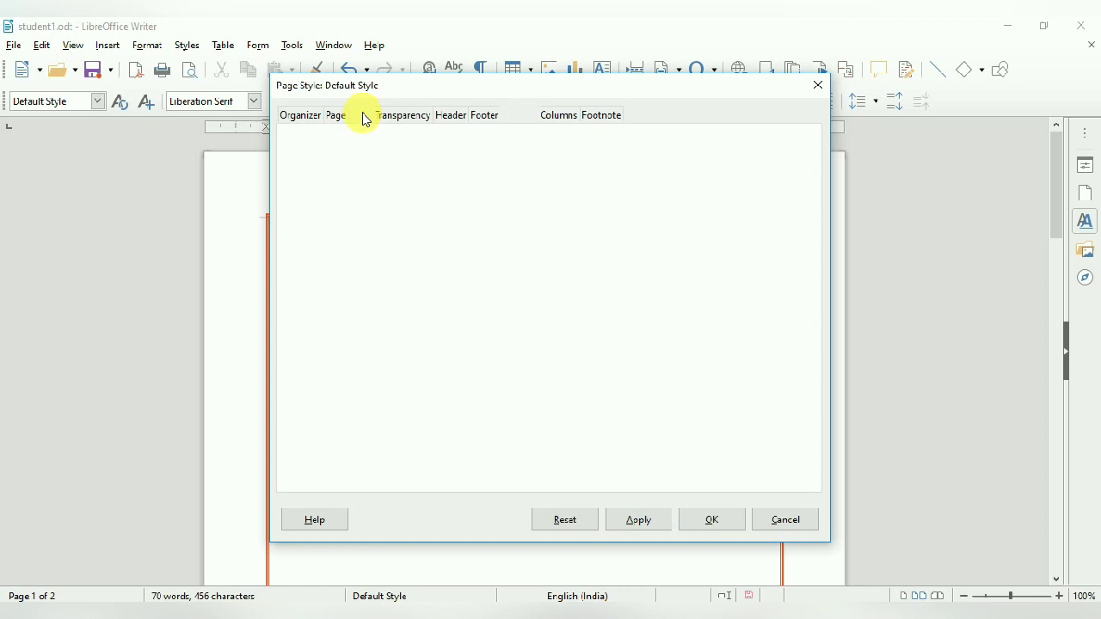
click(337, 117)
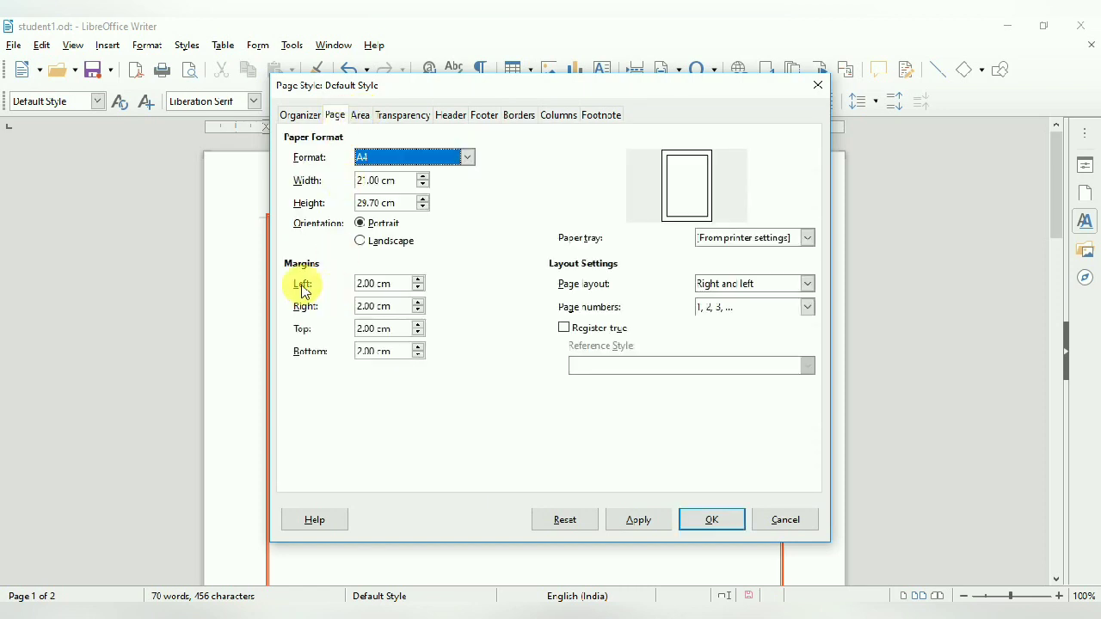
click(418, 289)
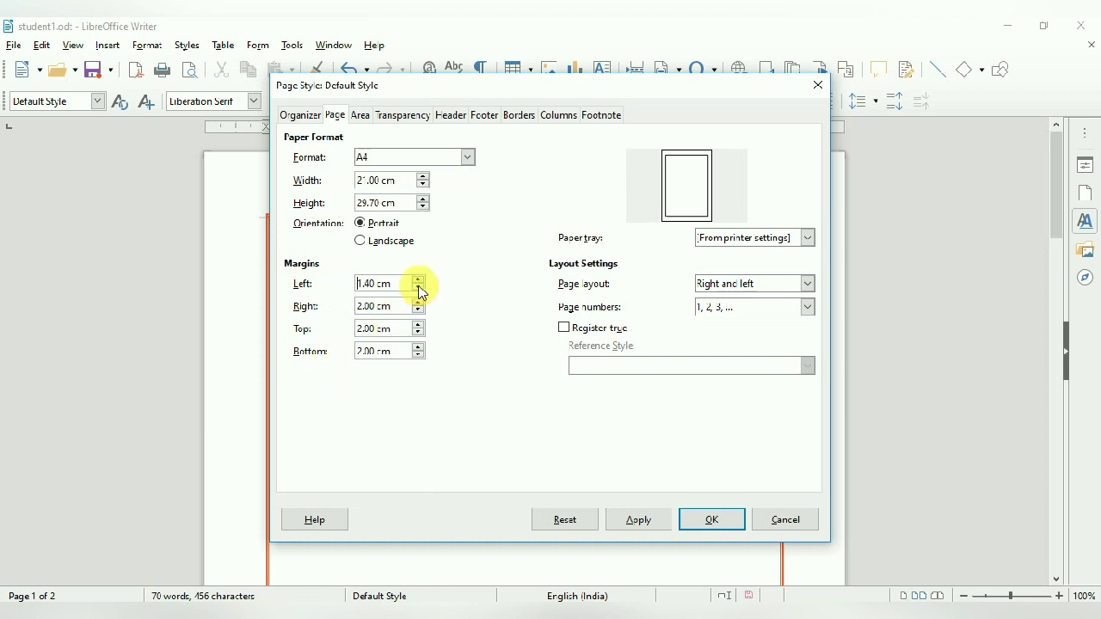
Reduce the top page margin to 1.50 cm.
click(419, 334)
click(418, 335)
click(418, 334)
click(419, 334)
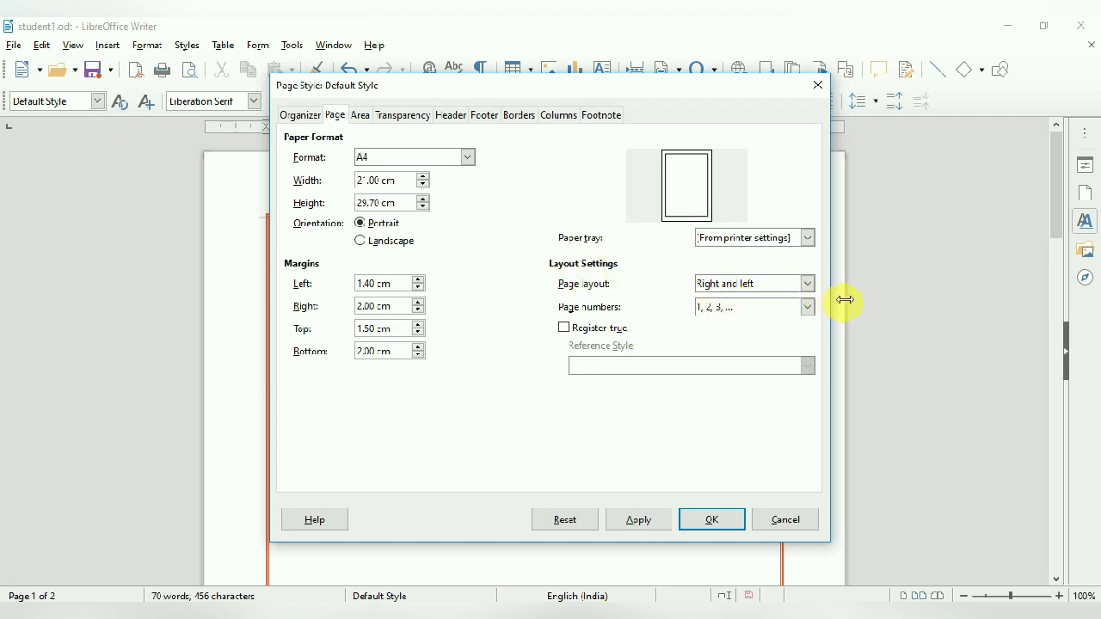
Look through the page number formats, keep "1, 2, 3, ...", and apply the page style to the document.
click(810, 308)
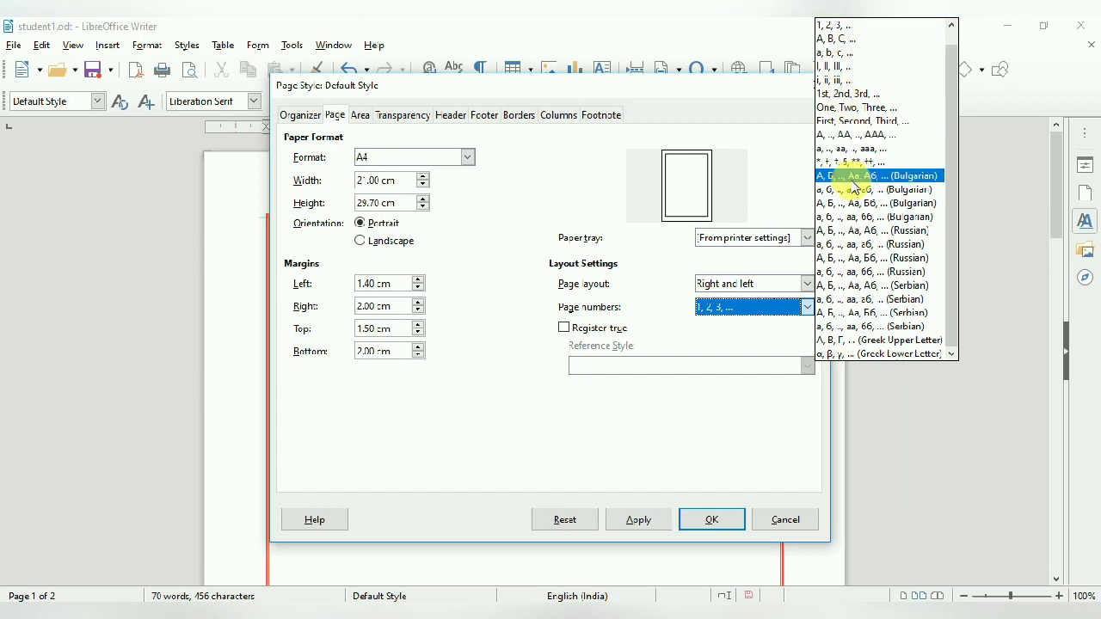
click(698, 443)
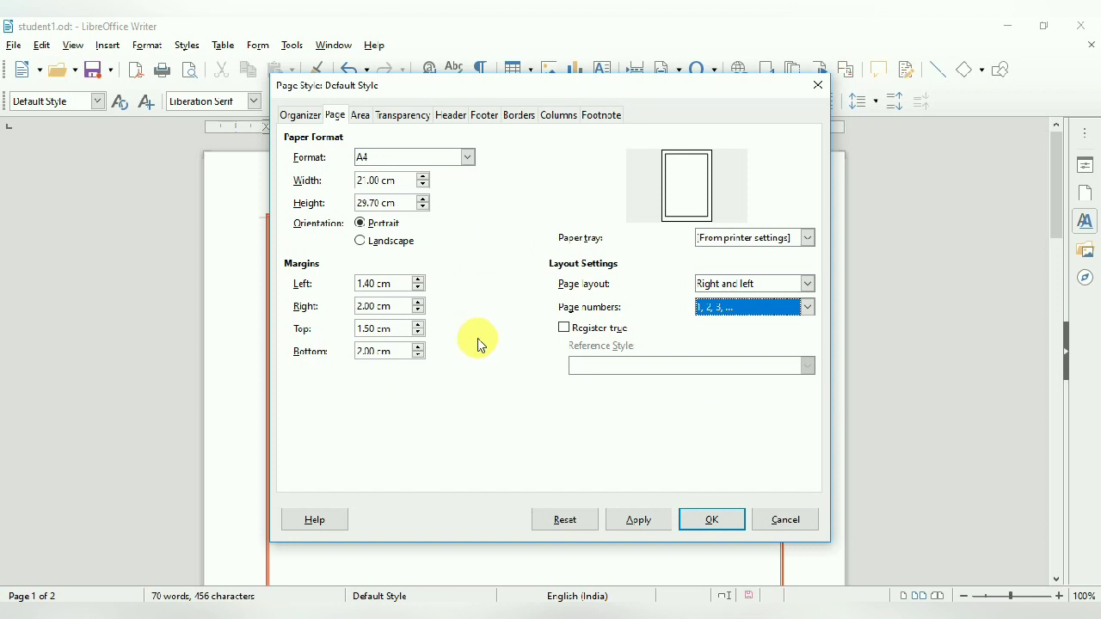
click(638, 521)
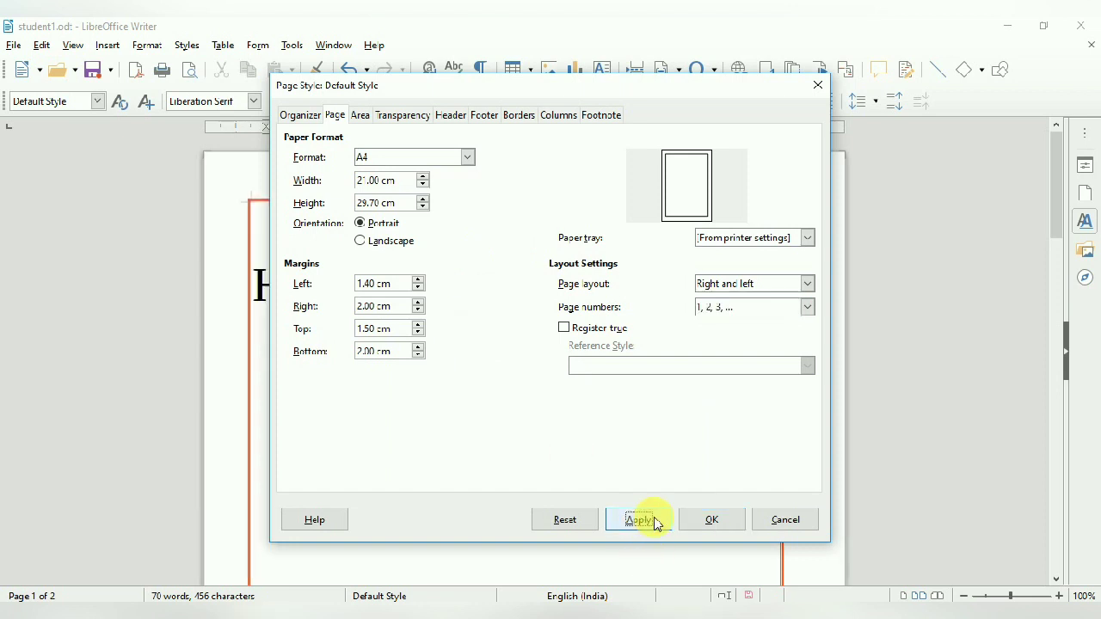
click(702, 519)
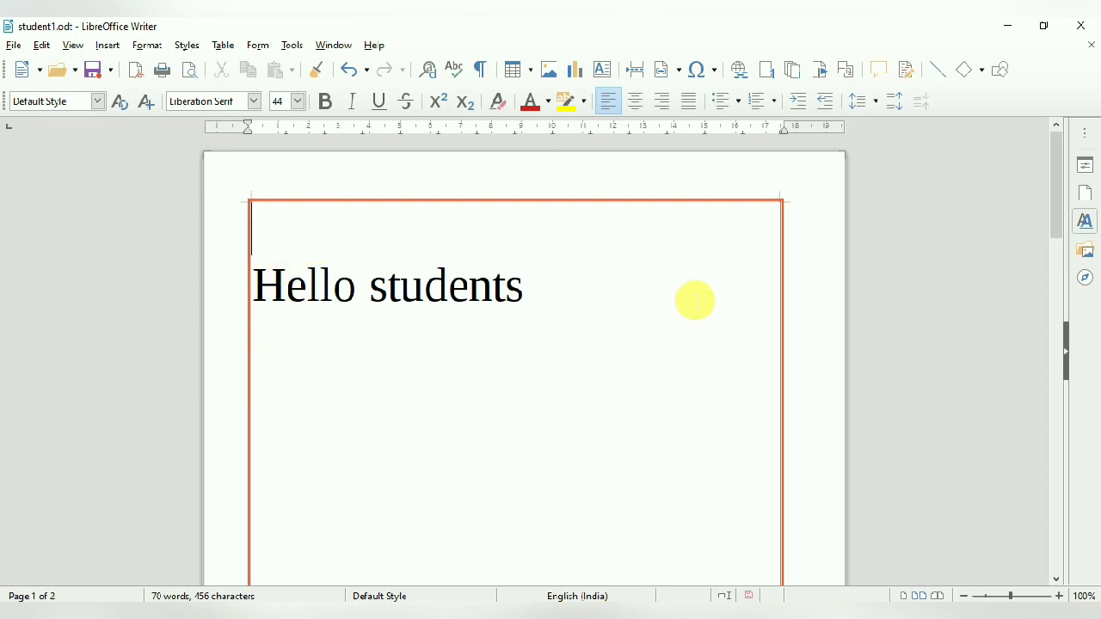
Add a header to the Default Style pages and enter the text "Ch-3 Digital Documentation" in it.
drag(1054, 191, 1051, 118)
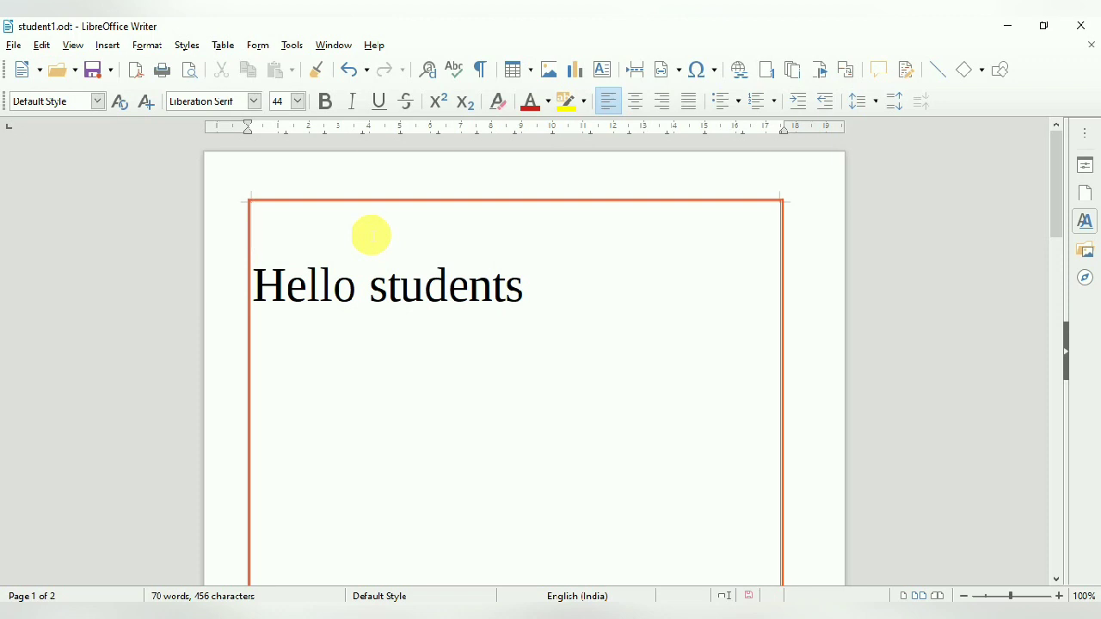
click(108, 48)
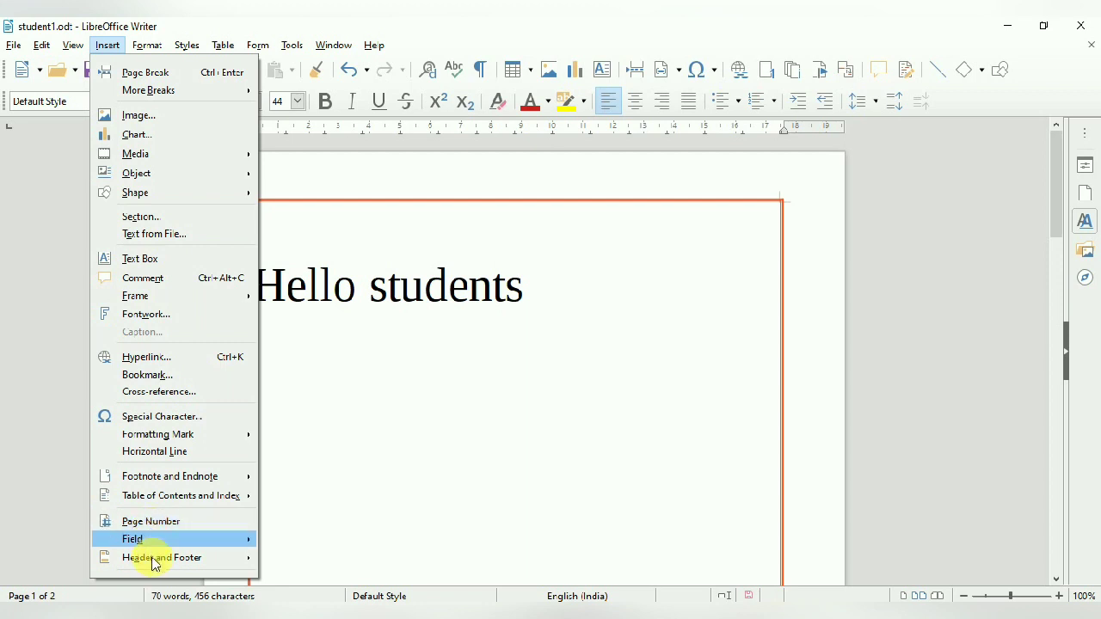
mouse_move(155, 564)
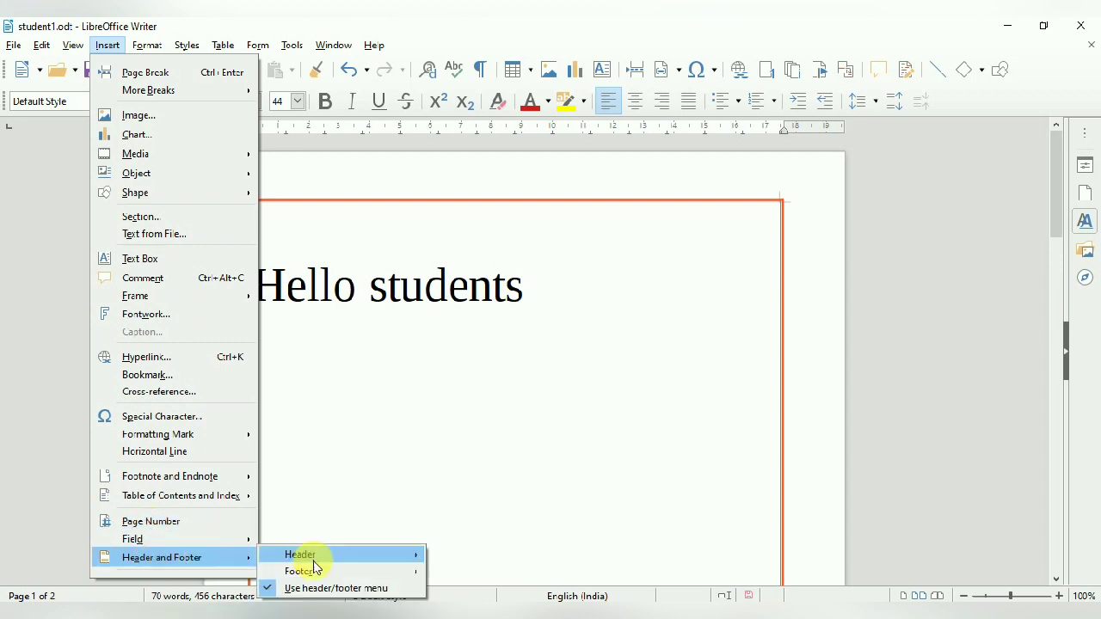
mouse_move(332, 563)
click(464, 557)
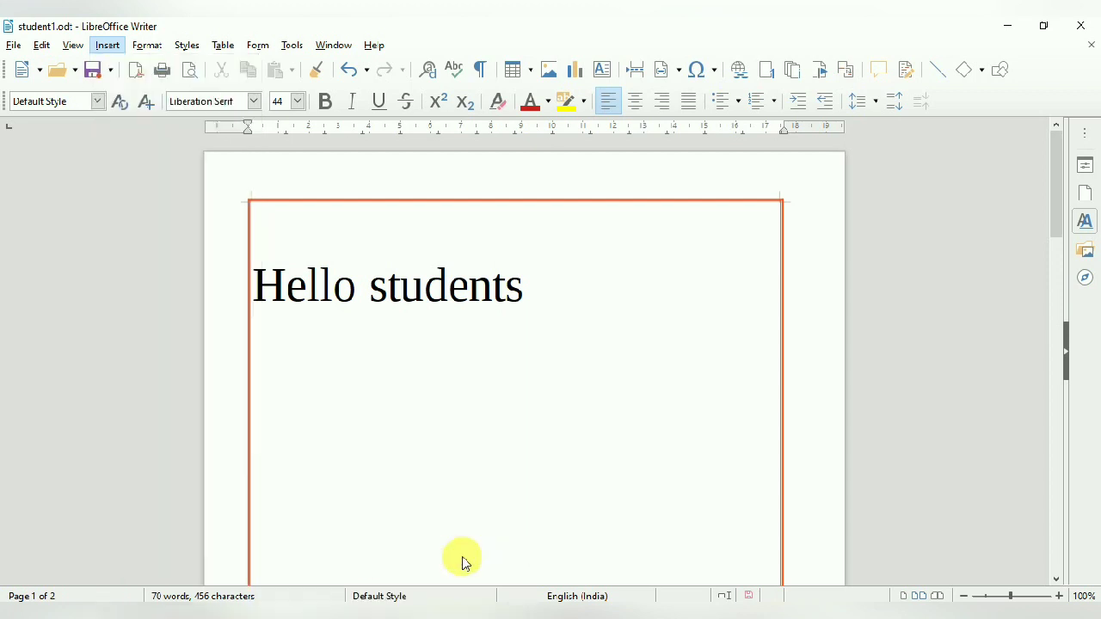
click(253, 226)
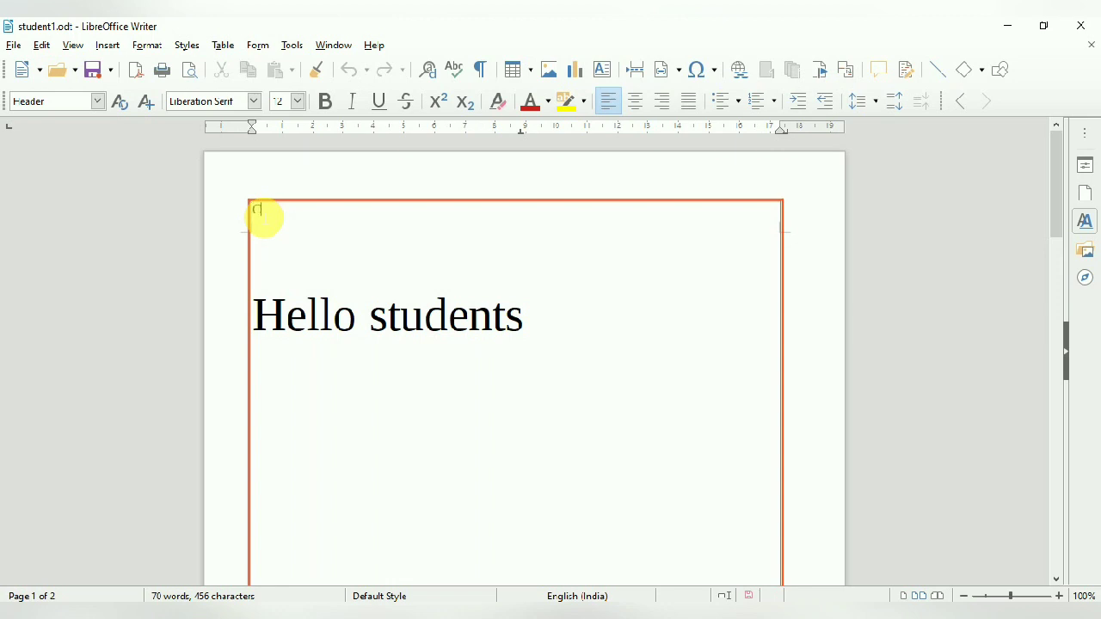
text(Ch-3 Digital Documenta)
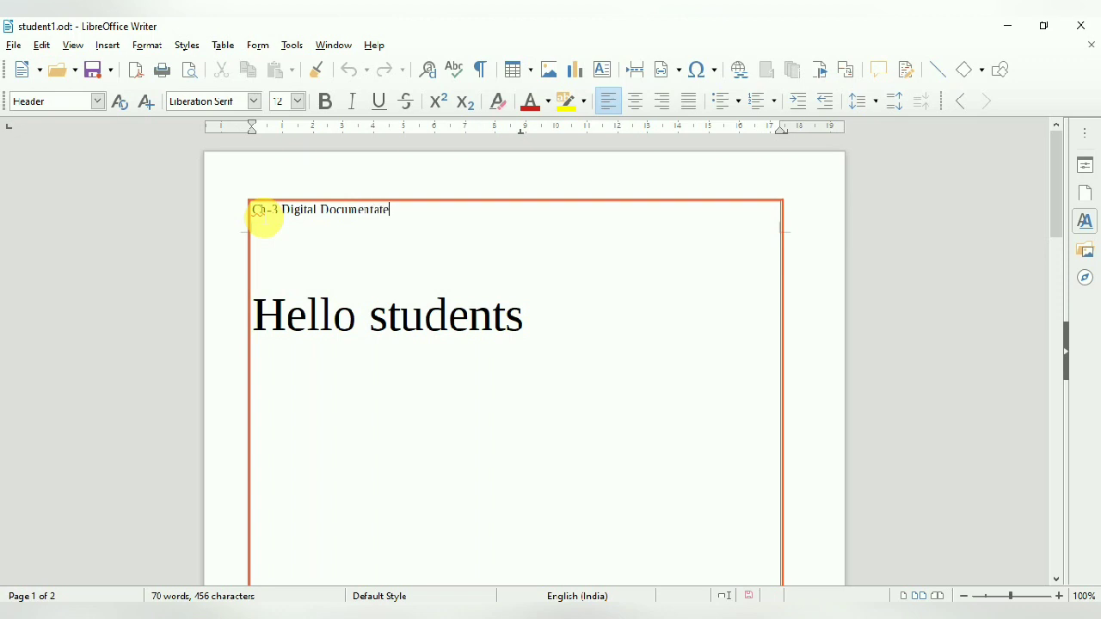
text(tion)
Set the font size of the header text "Ch-3 Digital Documentation" to 18.
click(408, 217)
click(258, 210)
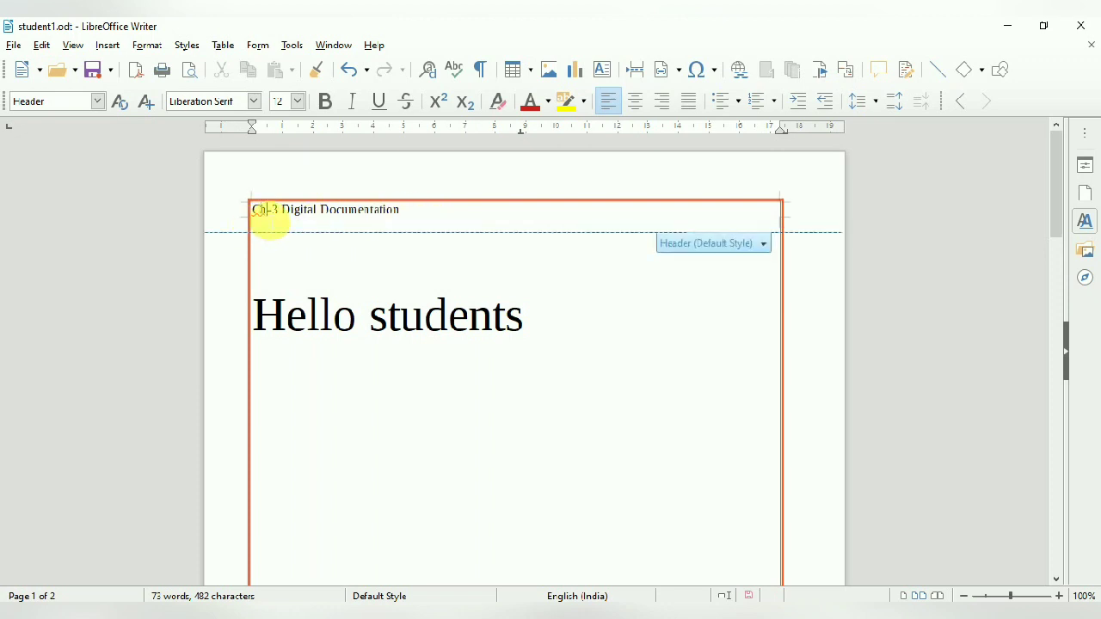
key(shift+End)
drag(253, 213, 402, 216)
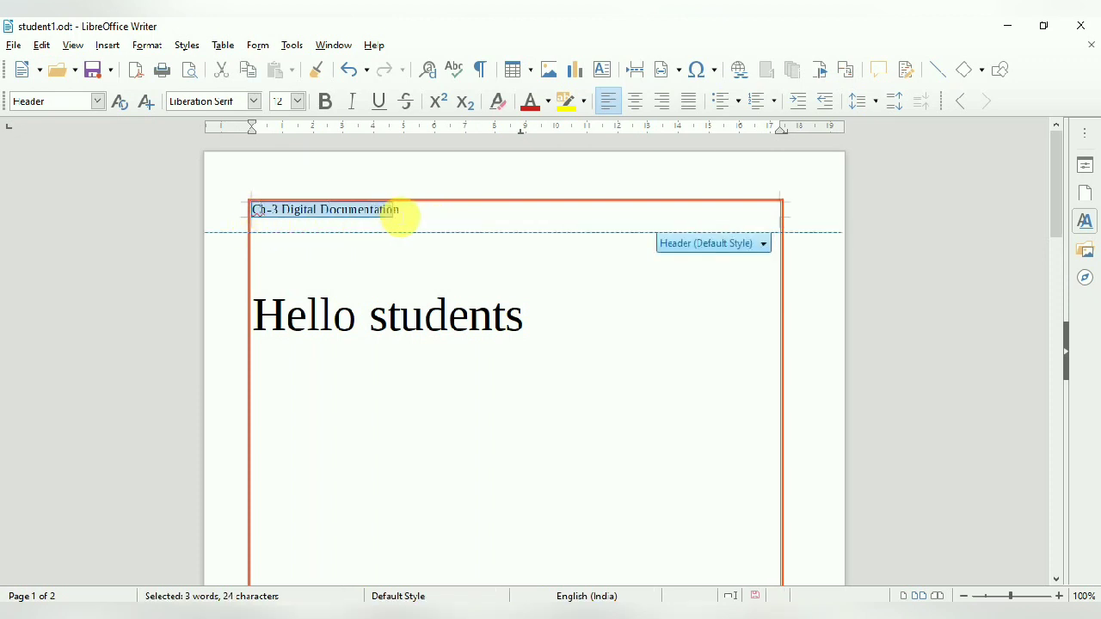
click(297, 101)
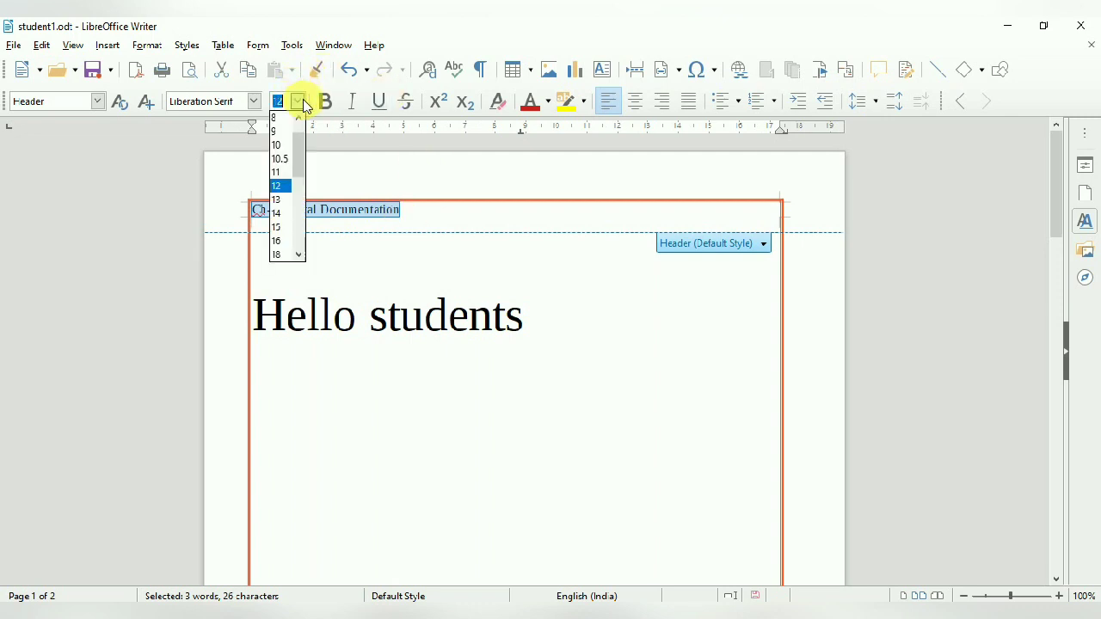
click(276, 254)
click(285, 252)
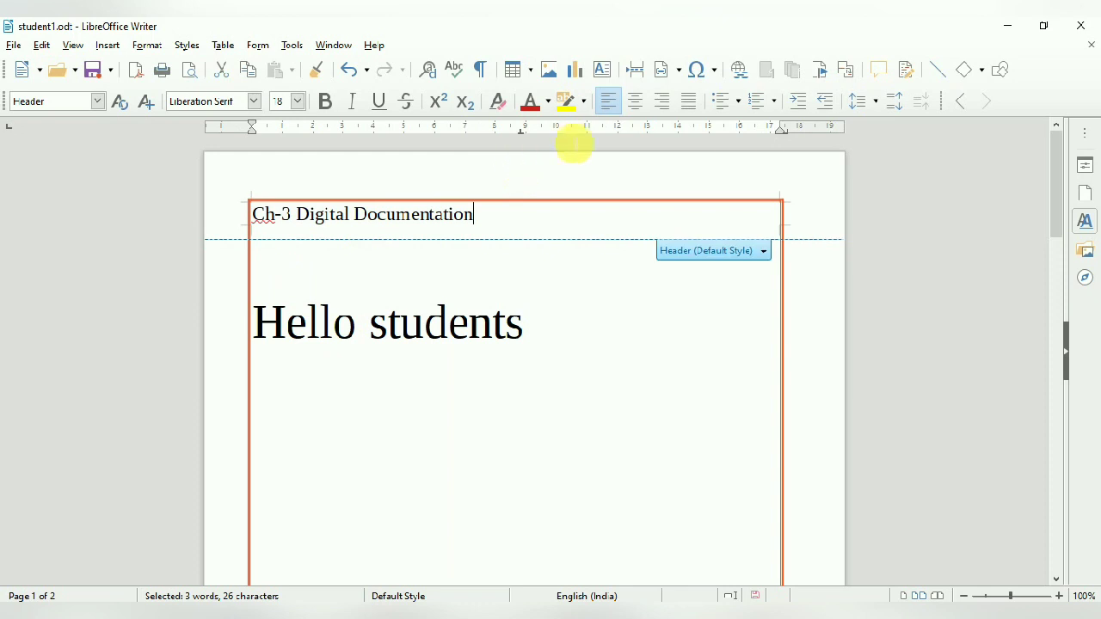
Center the header text horizontally and check the header on page 2.
key(shift+Home)
click(636, 107)
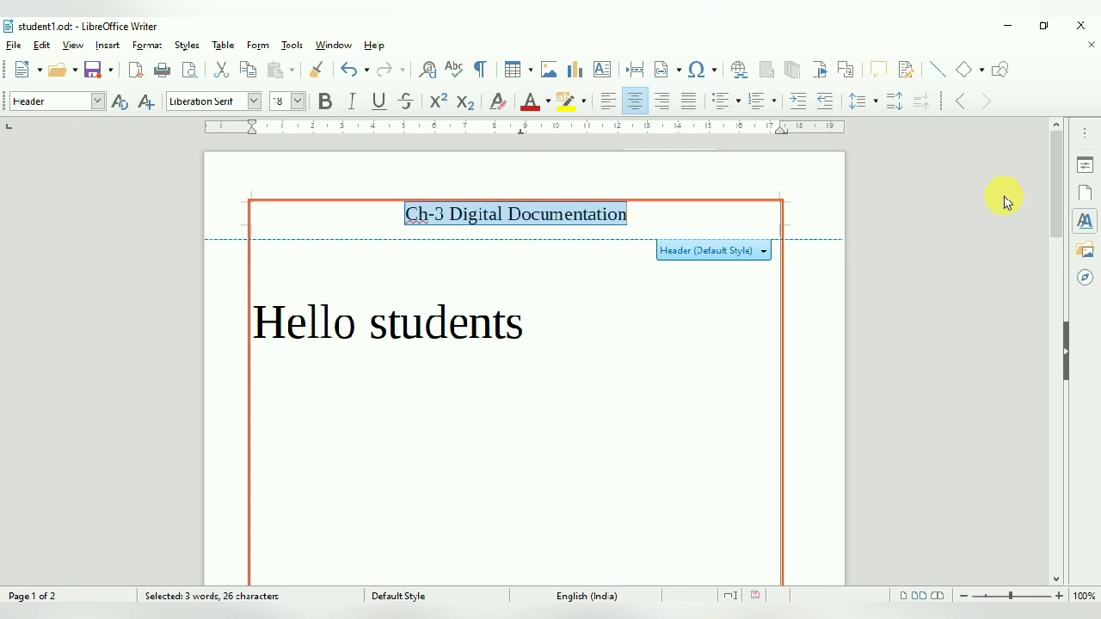
drag(1063, 194, 1065, 323)
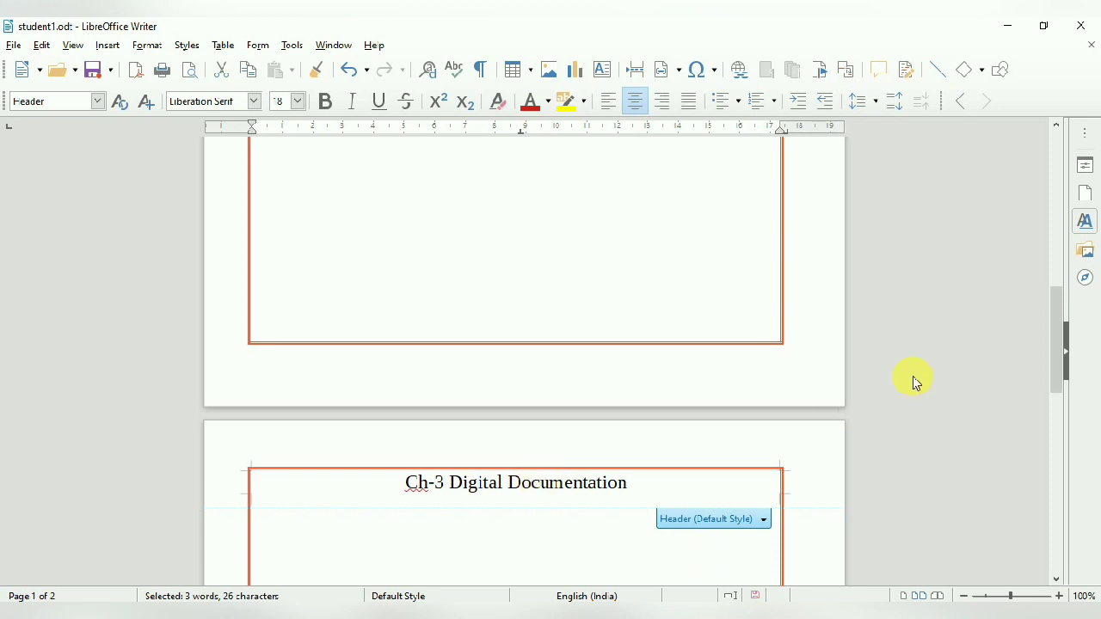
drag(1058, 320, 1057, 160)
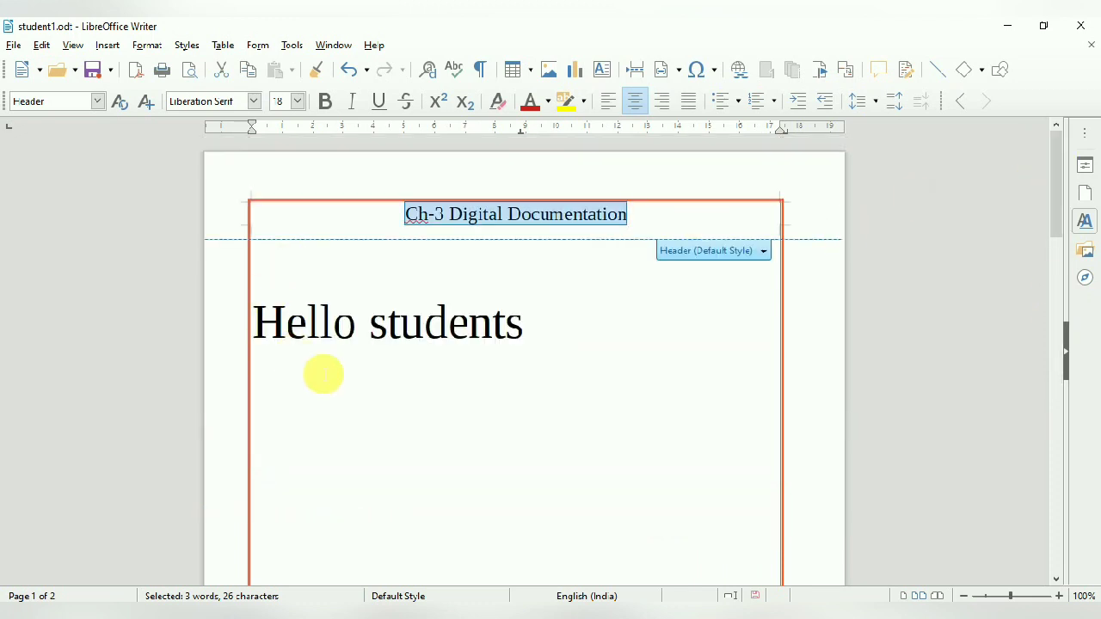
Place the cursor on the line below "Hello students" and add a footer to the Default Style pages.
click(351, 384)
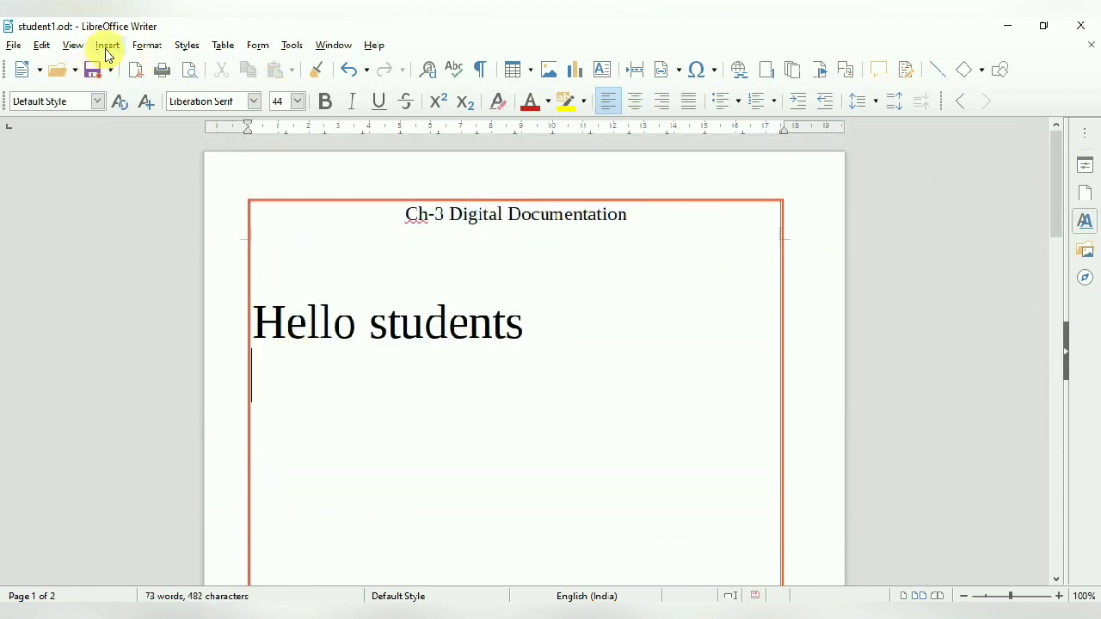
click(107, 47)
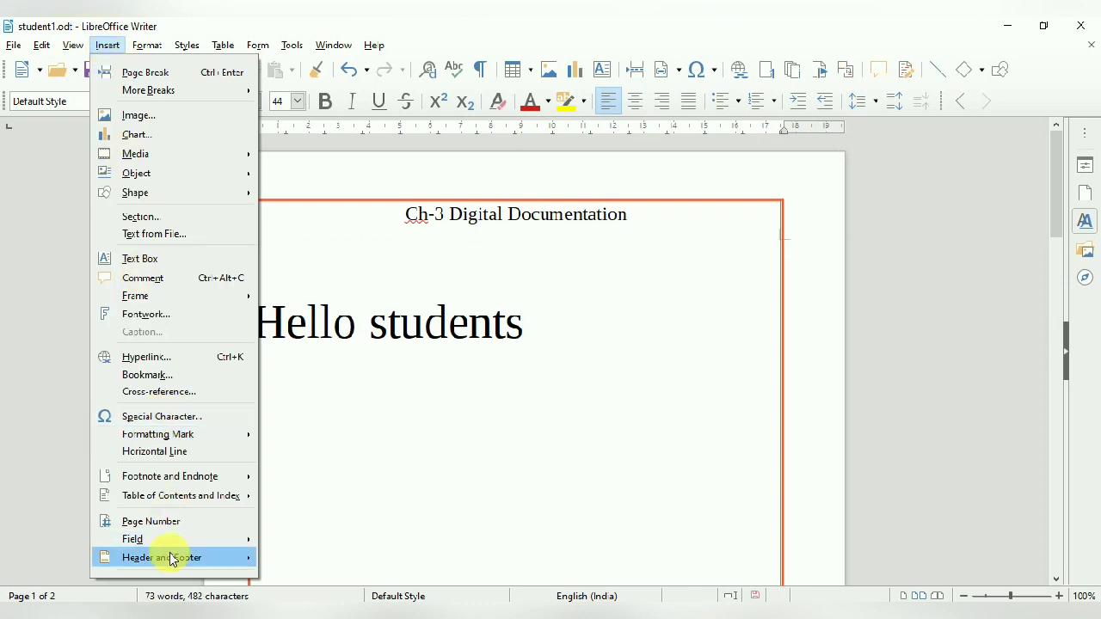
mouse_move(177, 555)
mouse_move(303, 571)
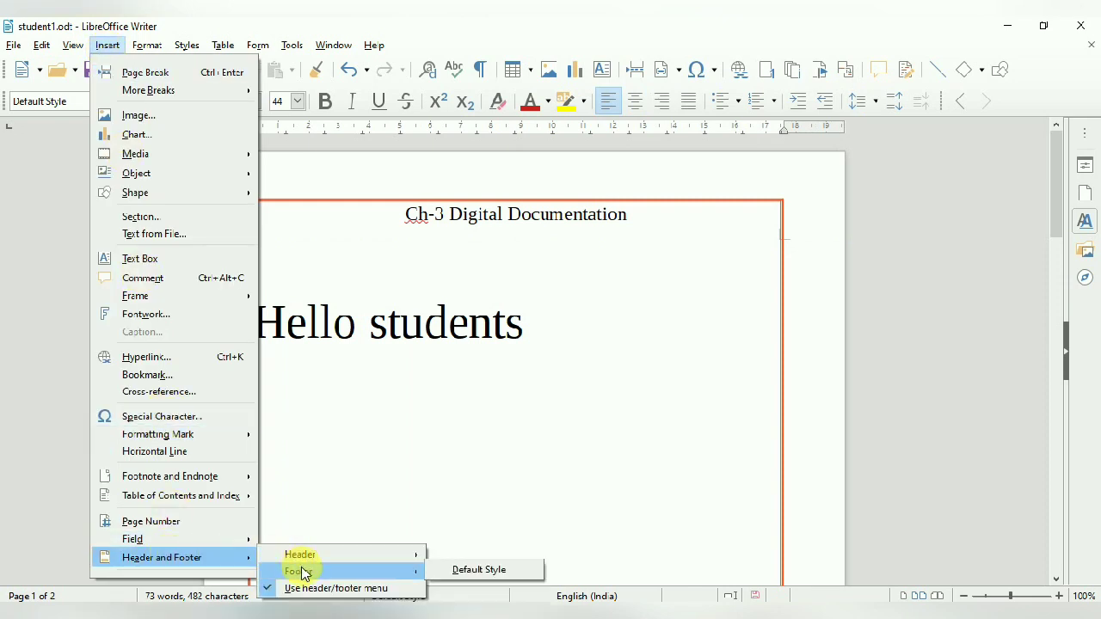
click(446, 575)
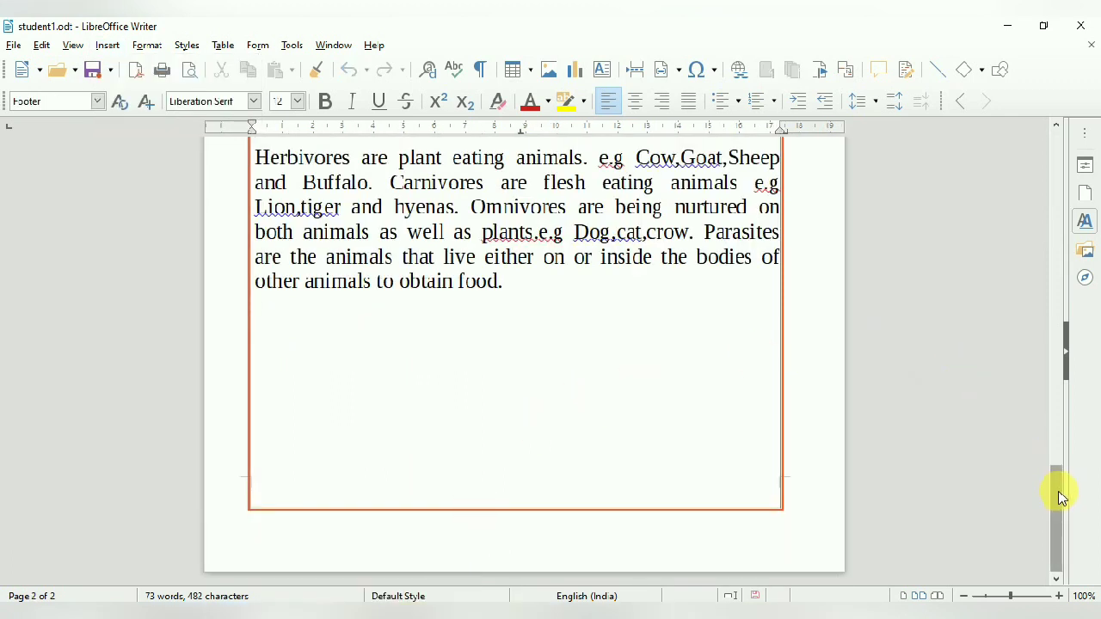
Insert a page number in the page 1 footer and check the footer on page 2.
drag(1061, 497, 1058, 272)
click(270, 548)
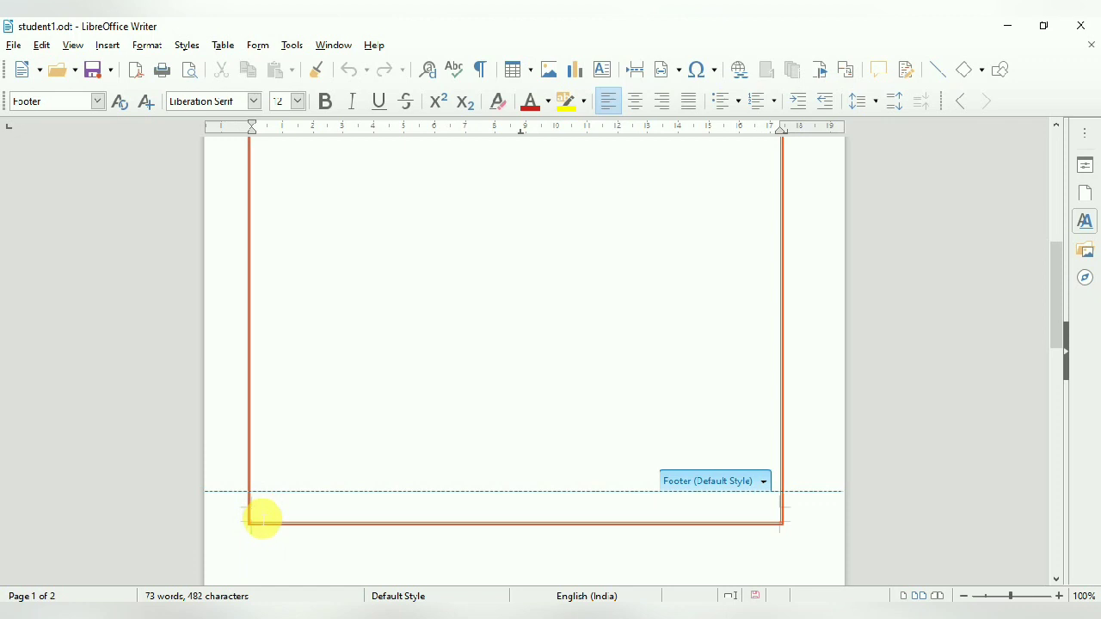
click(764, 483)
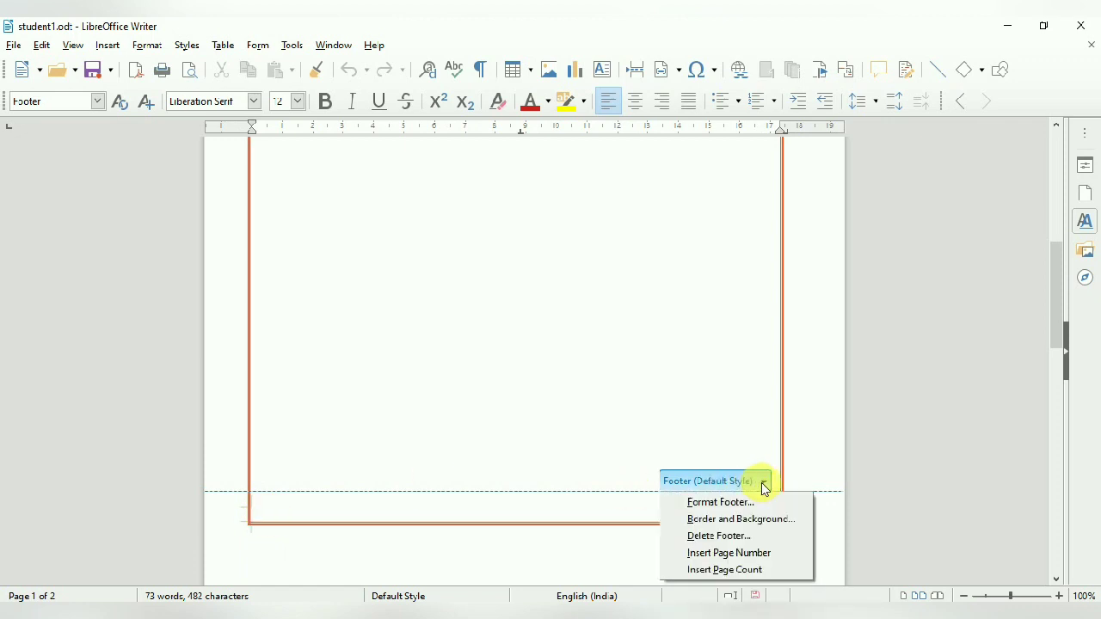
click(722, 552)
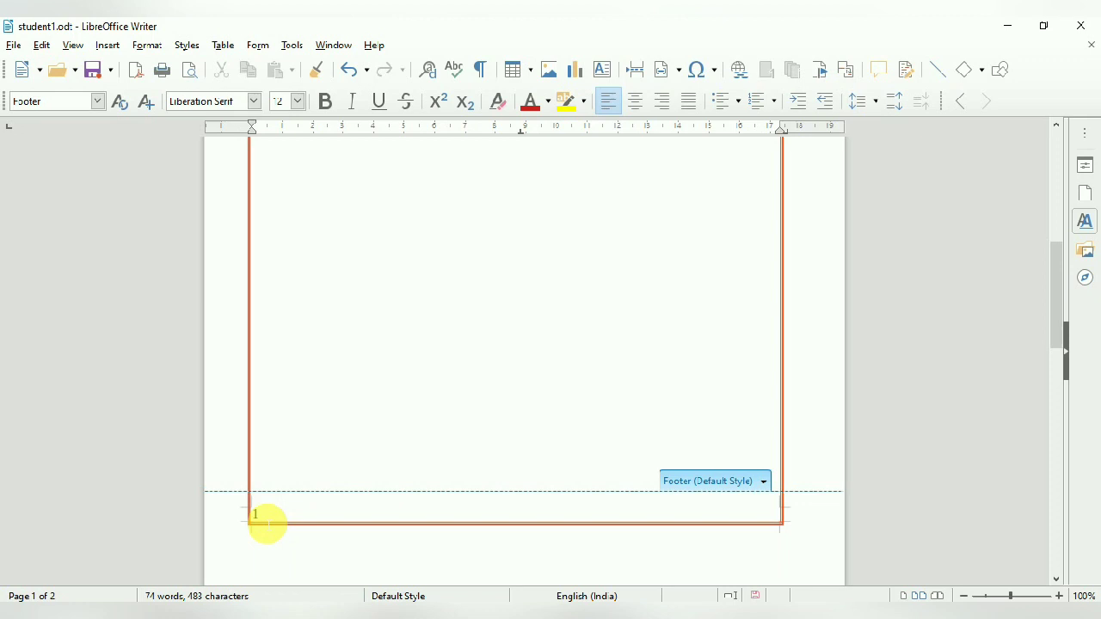
click(1055, 297)
drag(1055, 298, 1062, 445)
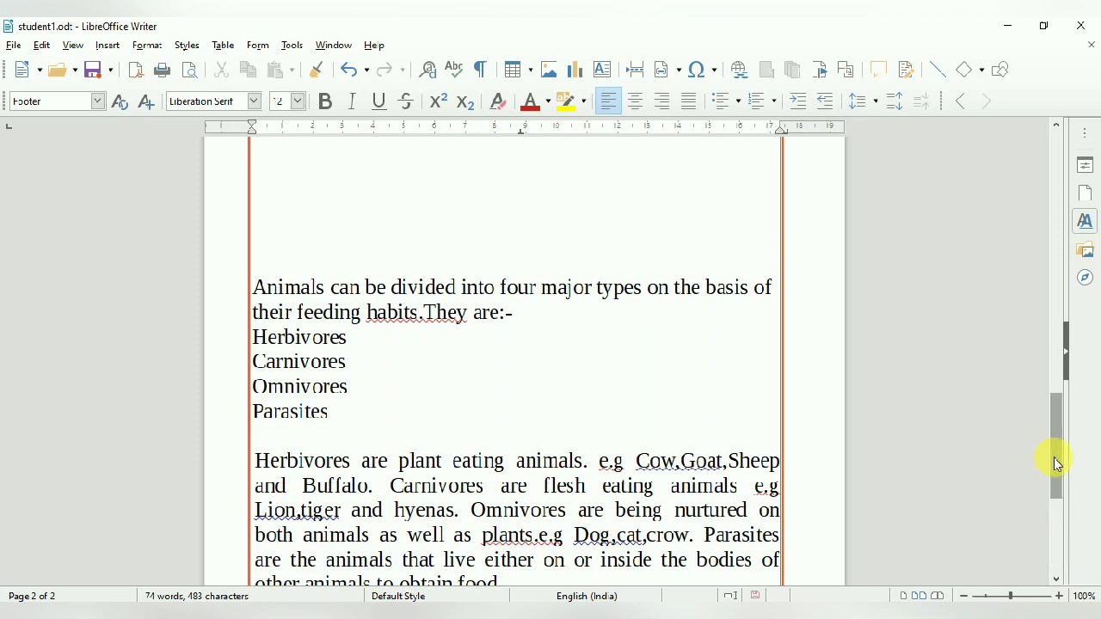
click(1063, 510)
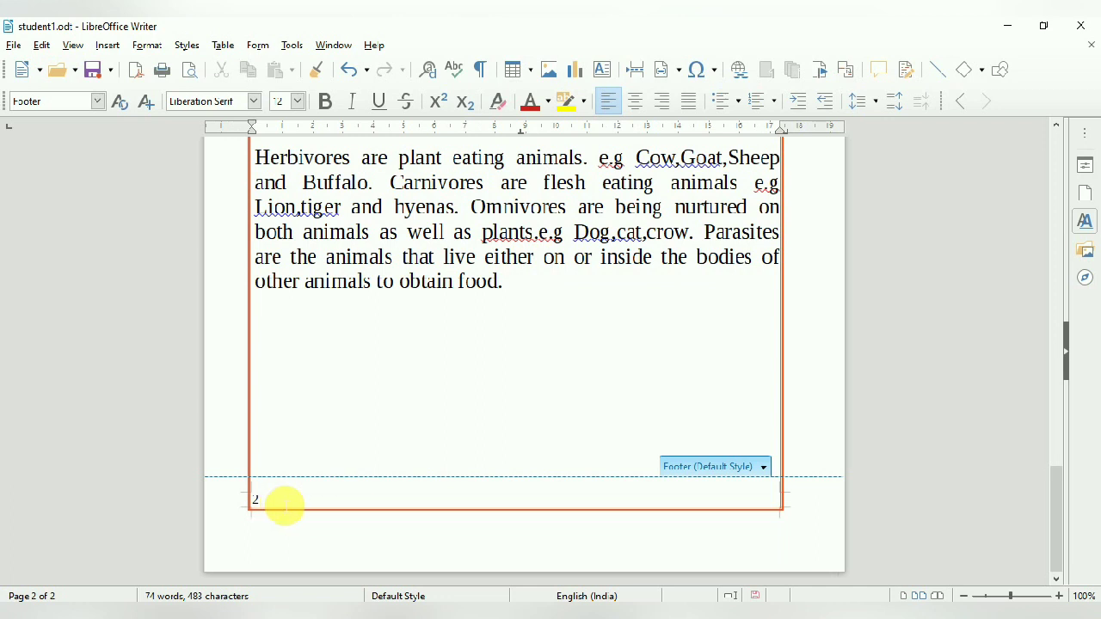
Give the Default Style pages a solid background colour, trying Brick and replacing it with hex e8f2a1.
drag(1053, 486, 1063, 127)
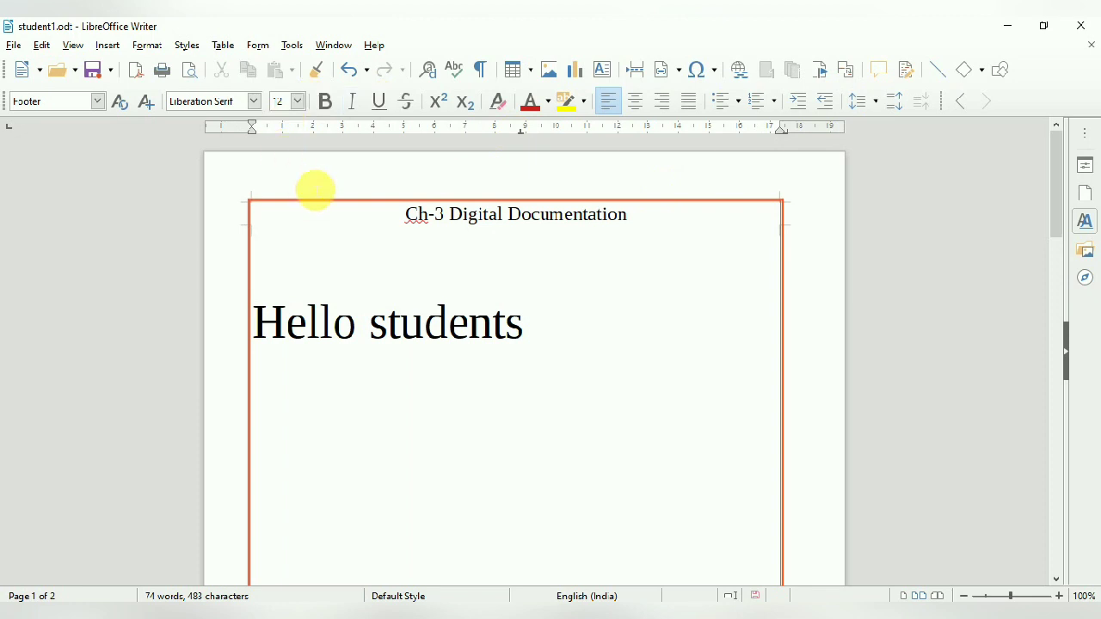
click(1051, 131)
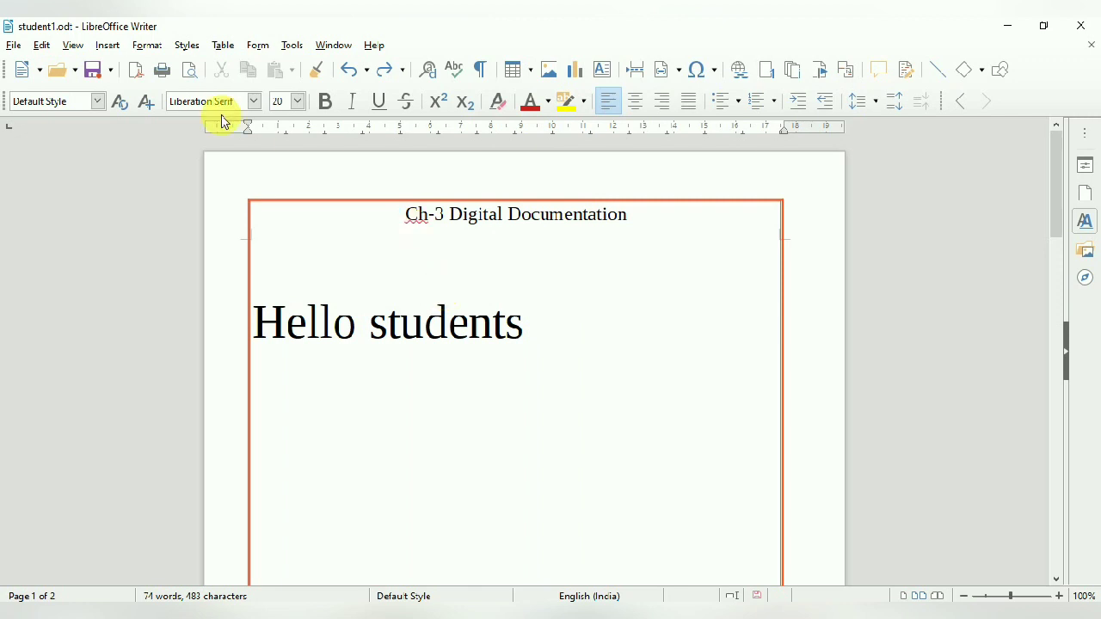
click(148, 46)
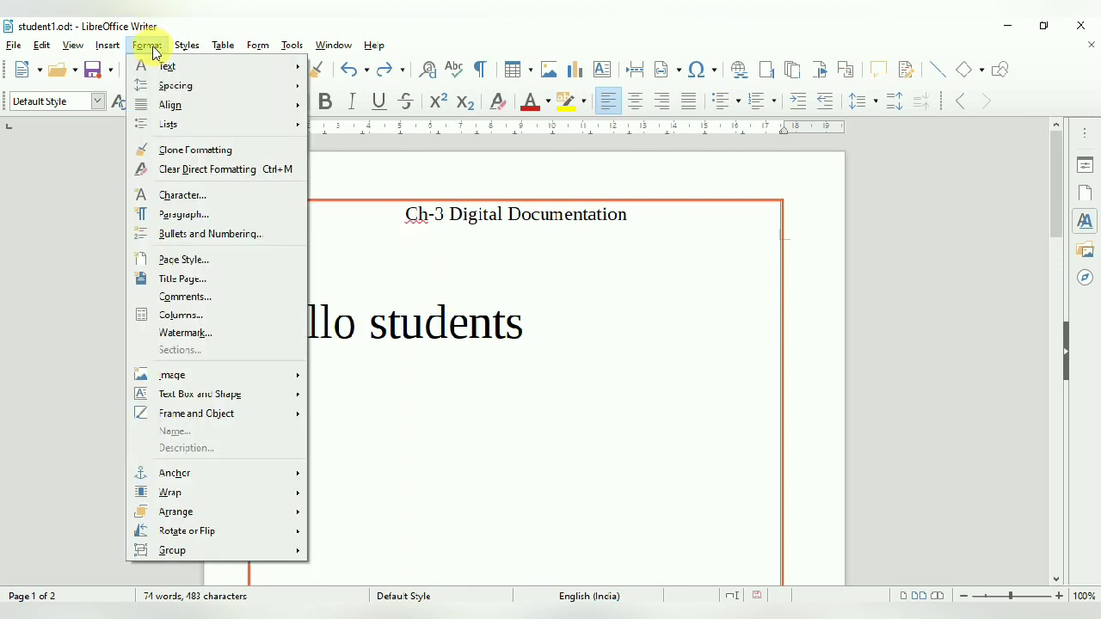
click(183, 261)
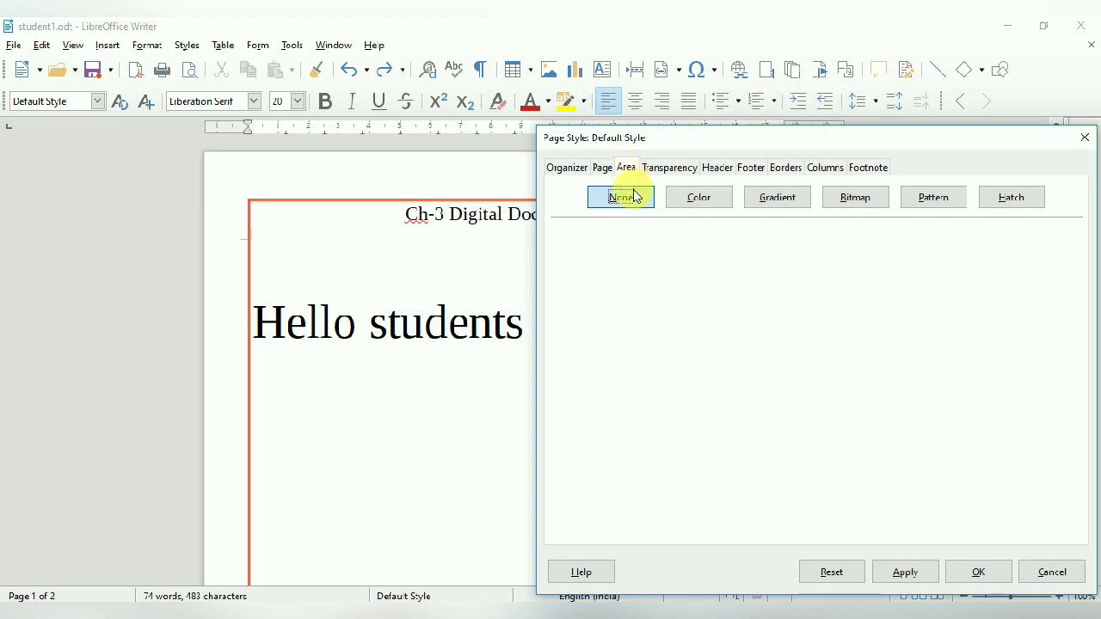
click(695, 198)
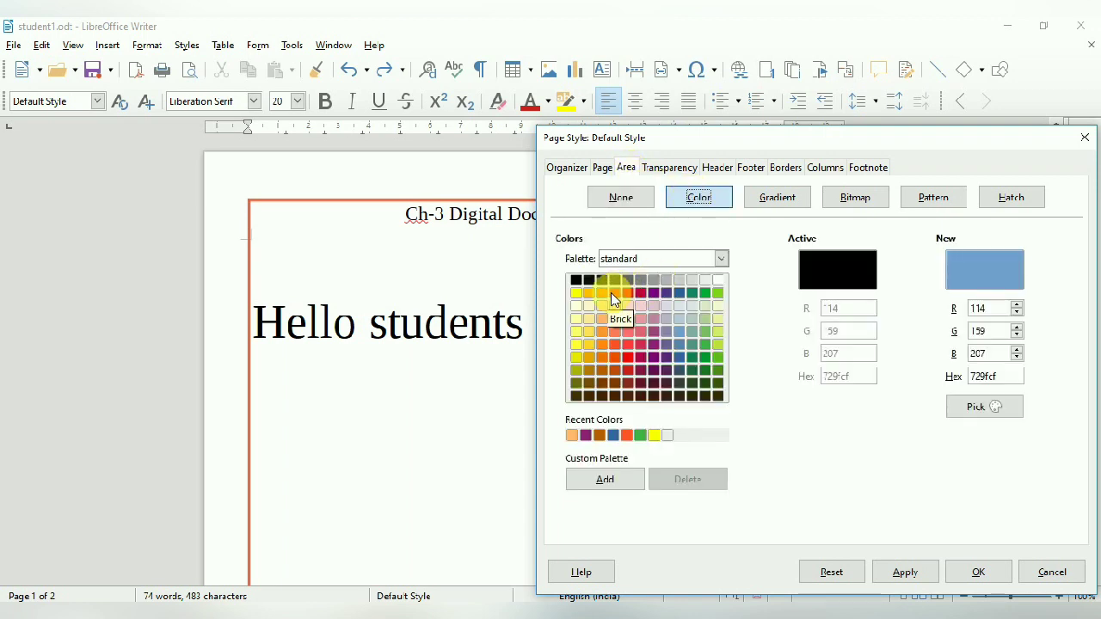
click(615, 294)
click(904, 571)
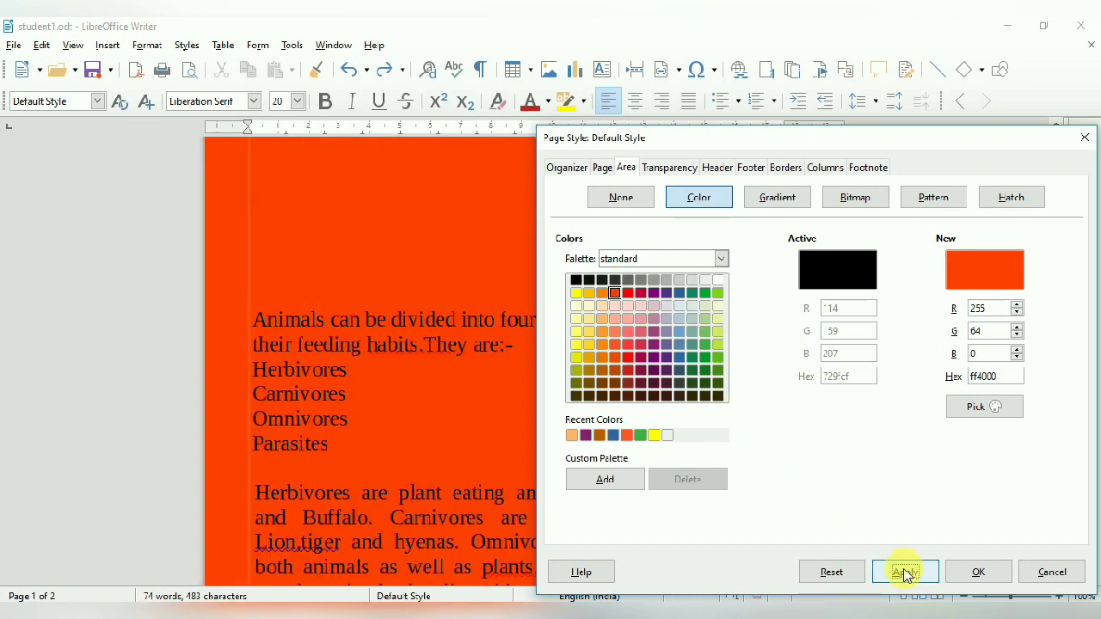
click(717, 320)
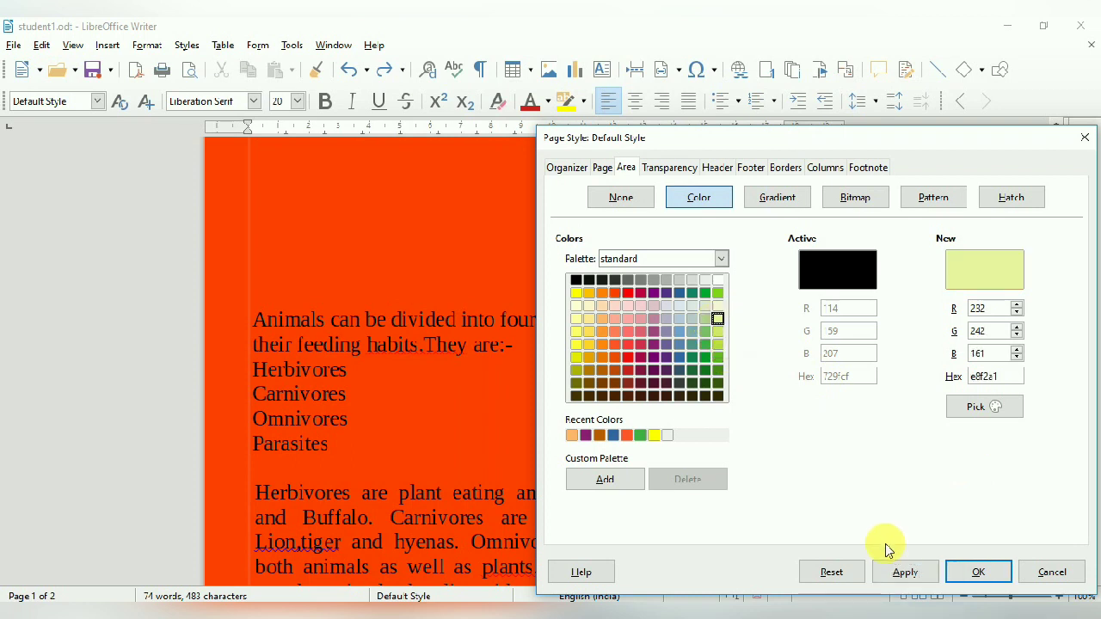
click(904, 573)
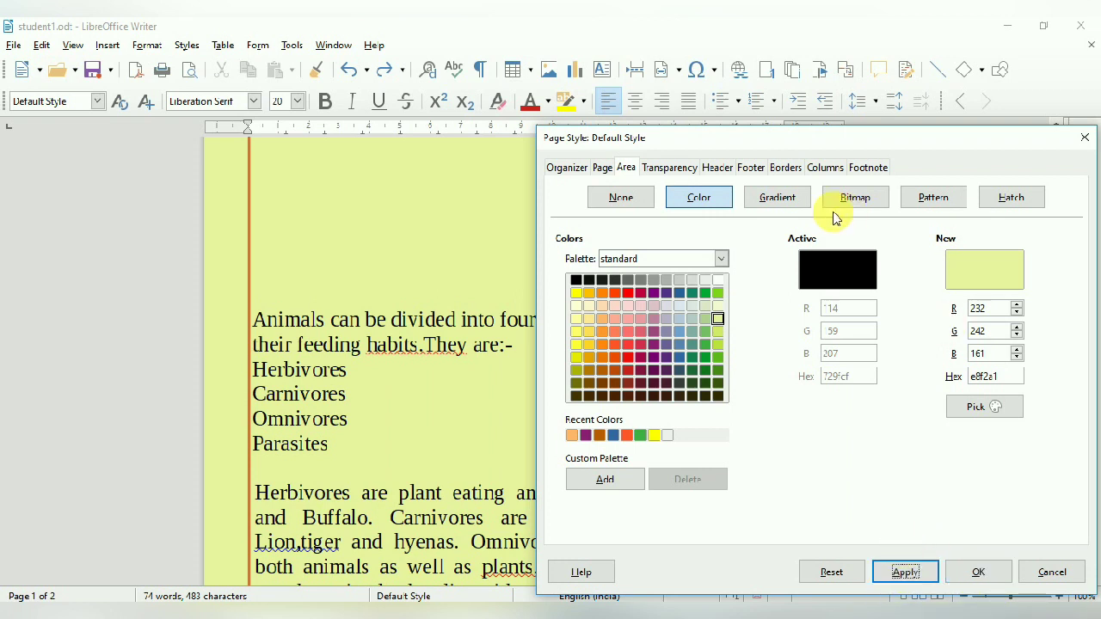
Fill the page background with the ellipsoid gradient from Dark Green 2 to White.
click(774, 198)
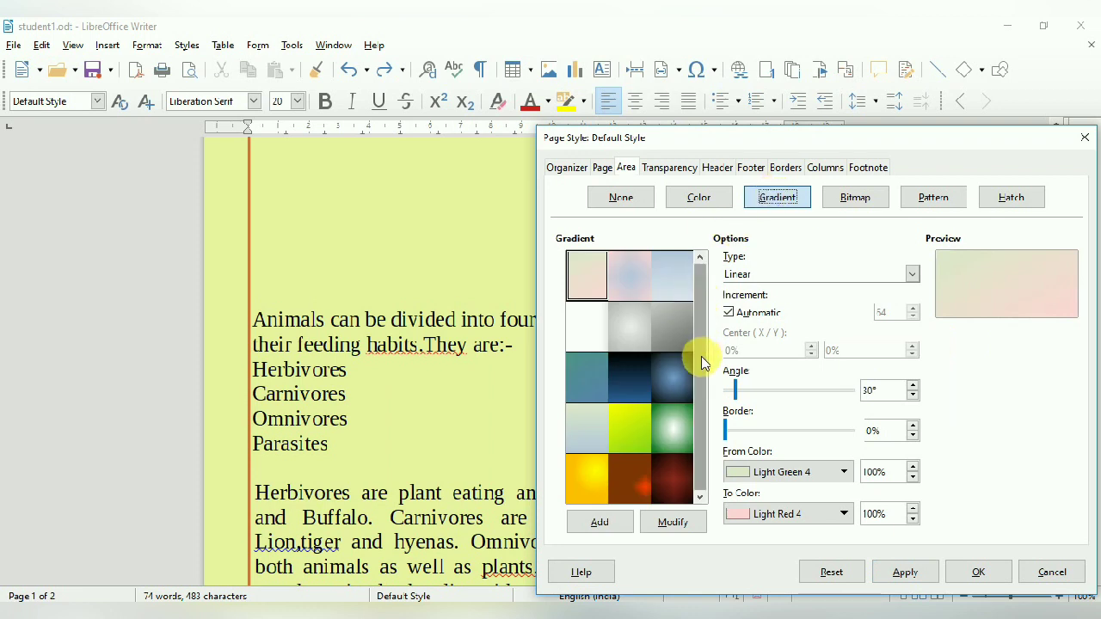
click(671, 440)
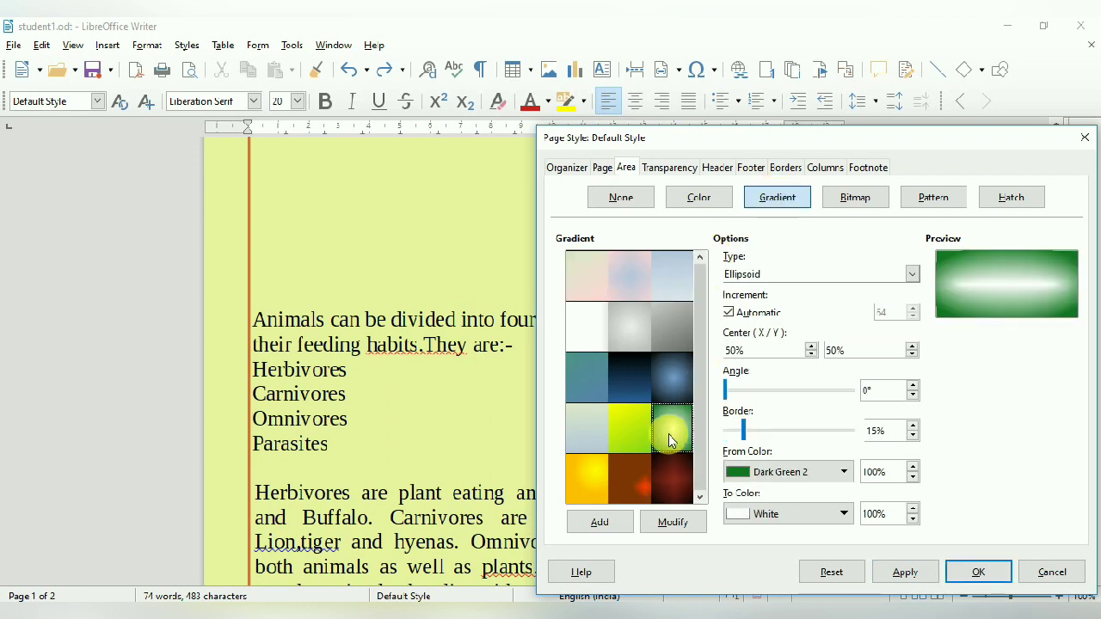
click(904, 576)
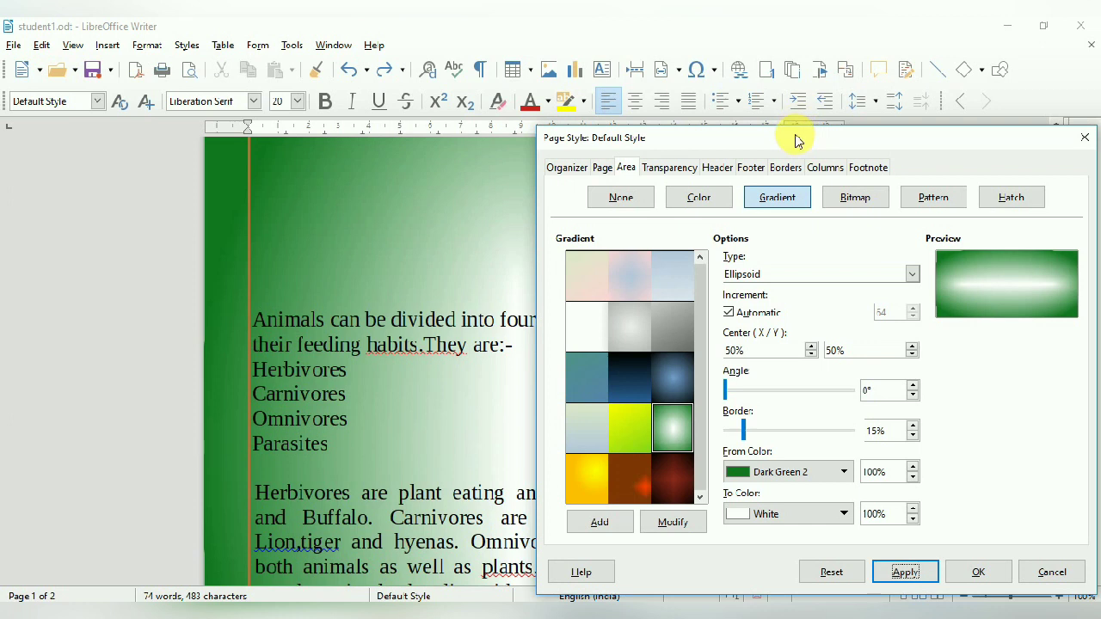
Preview the green gradient as the Linear type and as the Quadratic type.
drag(796, 140, 800, 104)
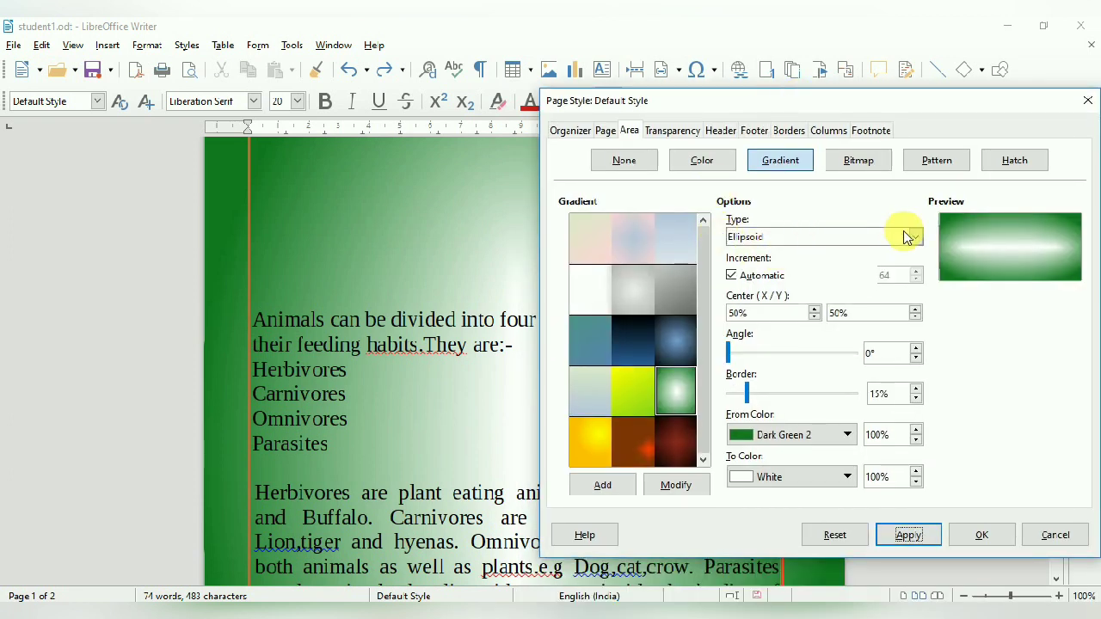
click(917, 237)
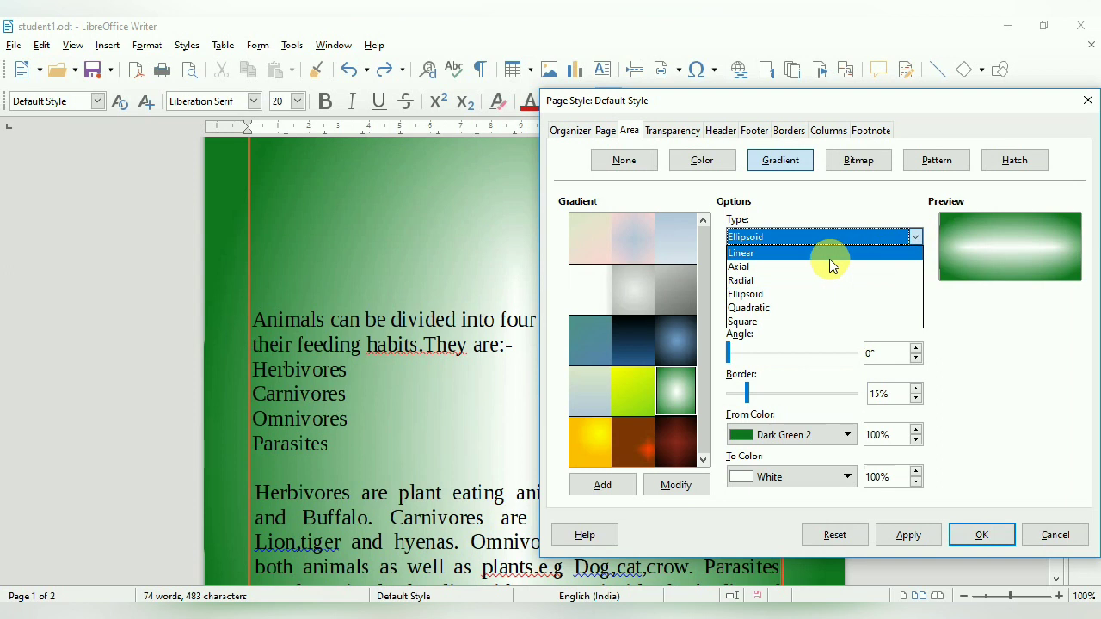
click(819, 254)
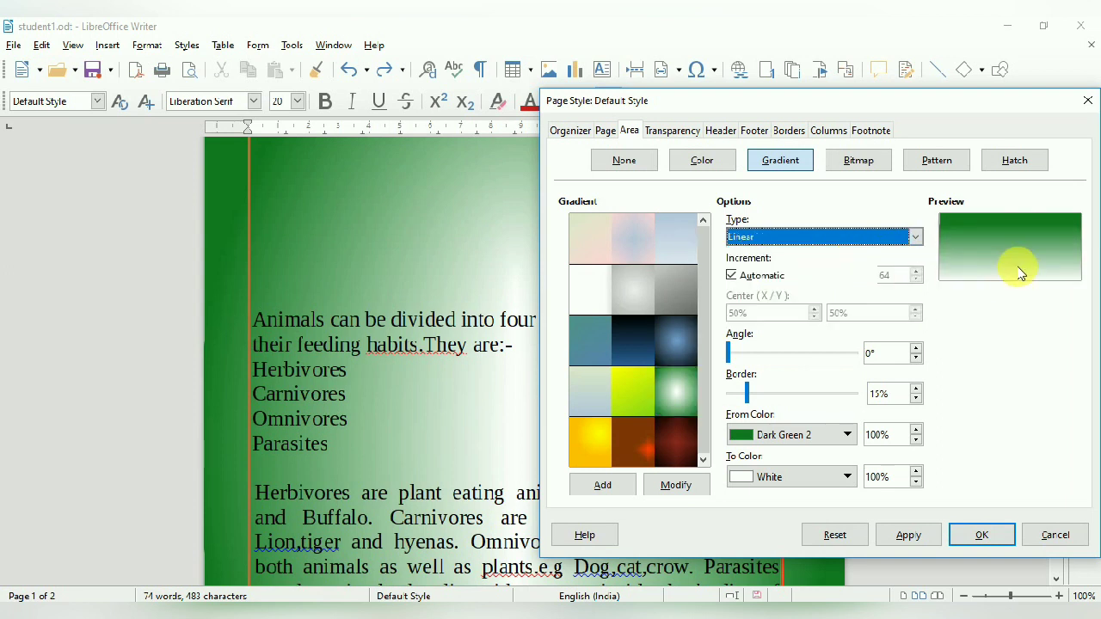
click(922, 243)
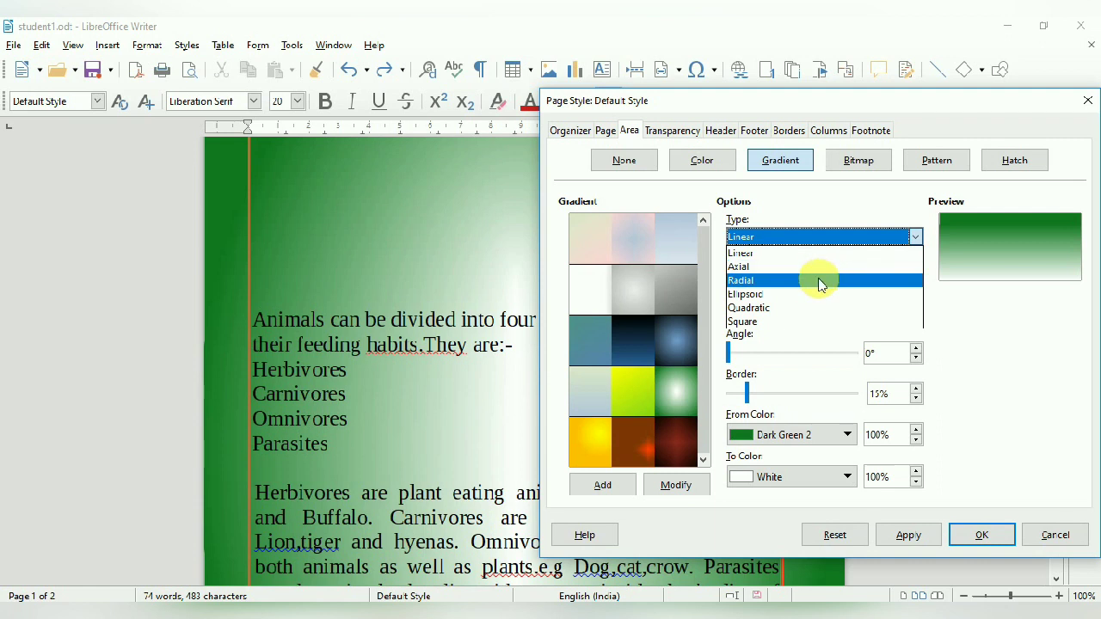
click(809, 308)
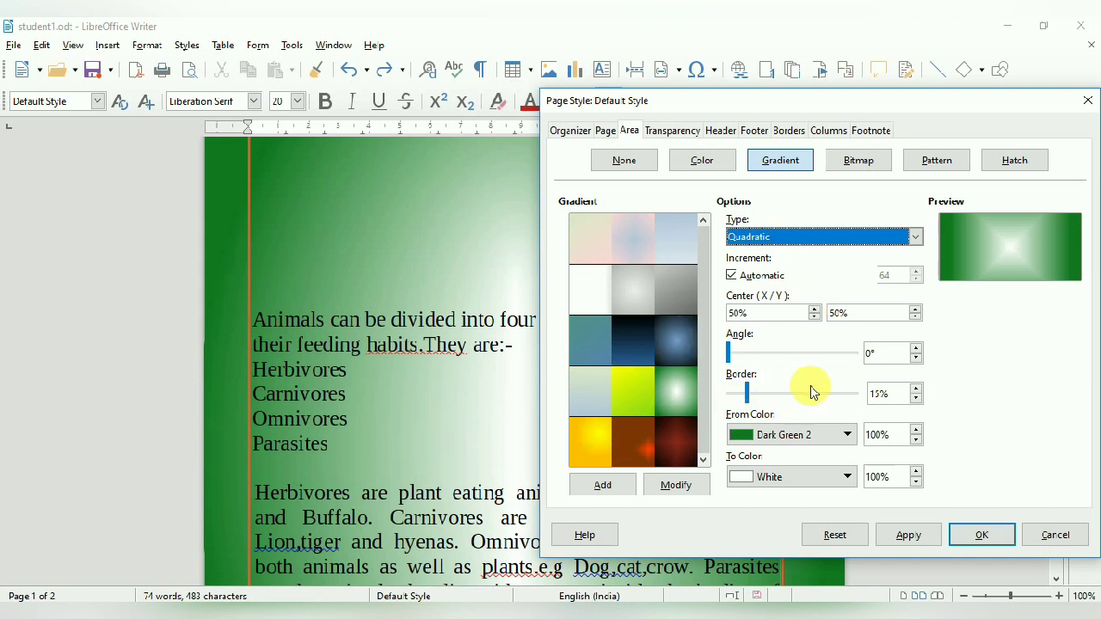
Fill the page background with the tiled blue sky bitmap and replace it with the multicoloured mosaic bitmap.
click(851, 163)
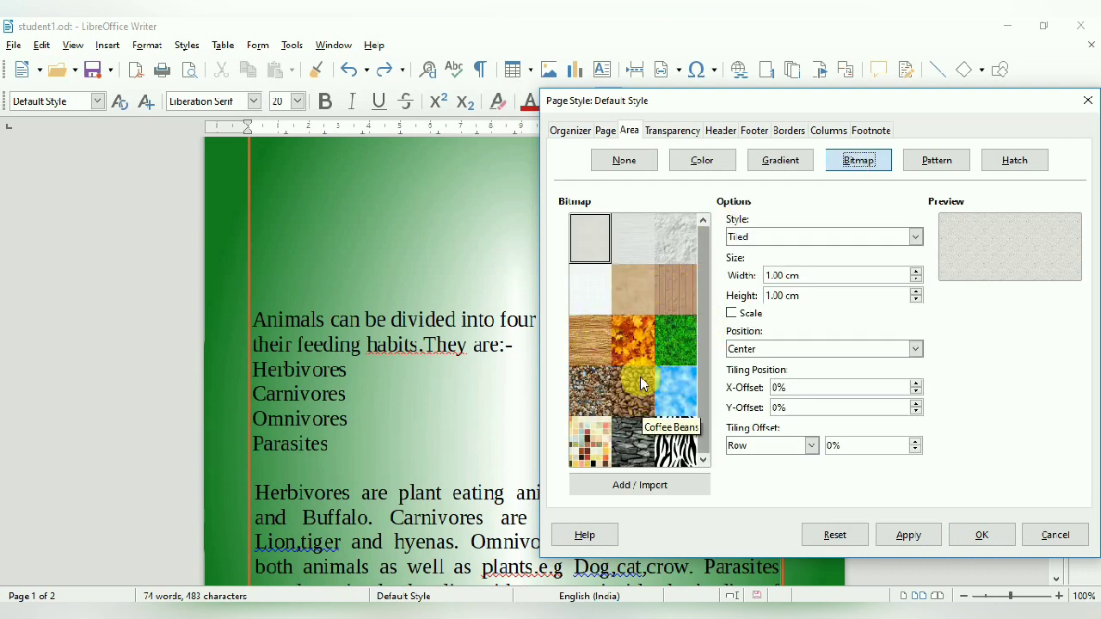
click(665, 392)
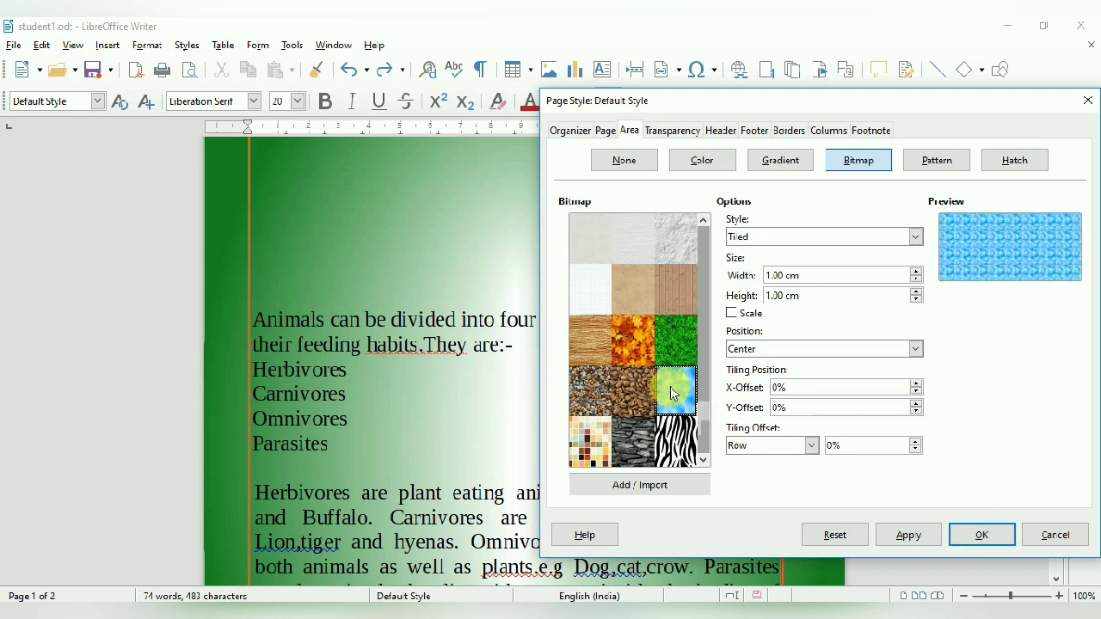
click(904, 537)
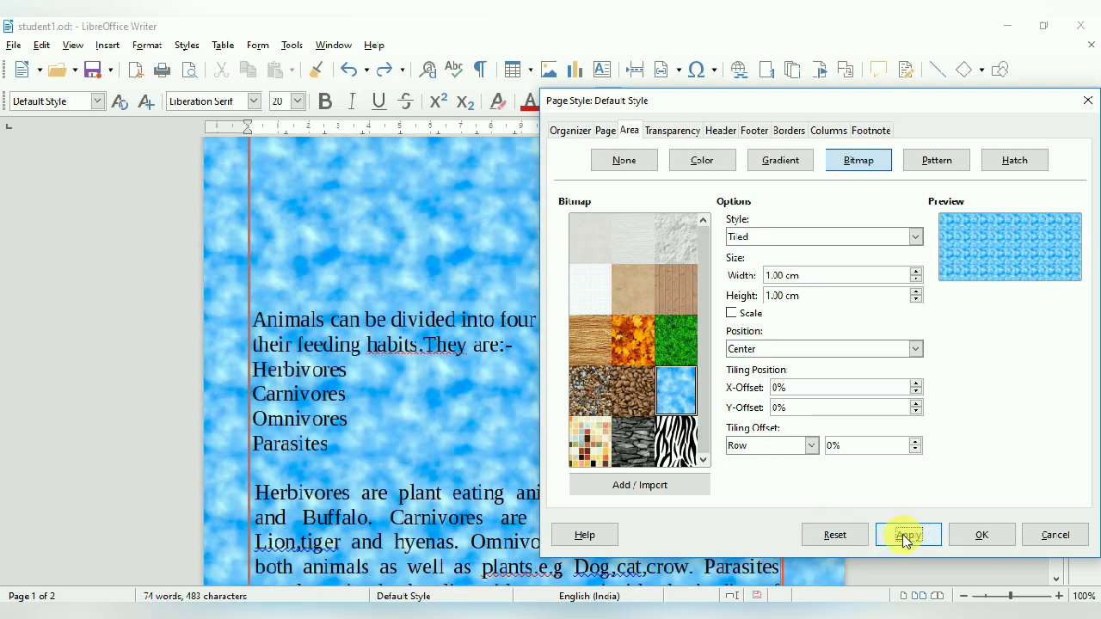
click(595, 445)
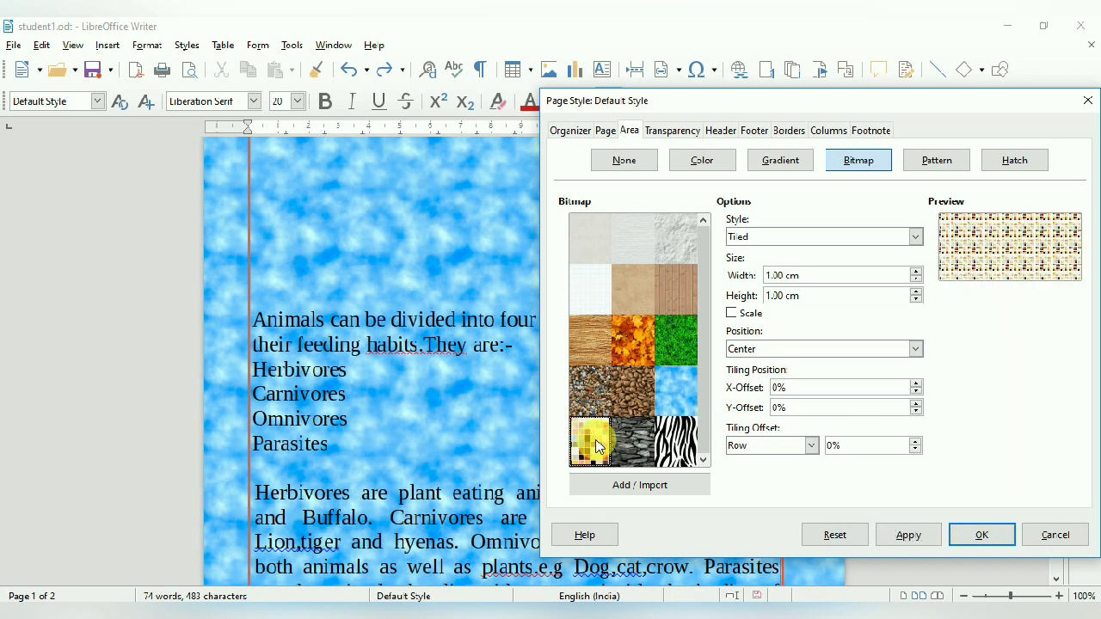
click(919, 536)
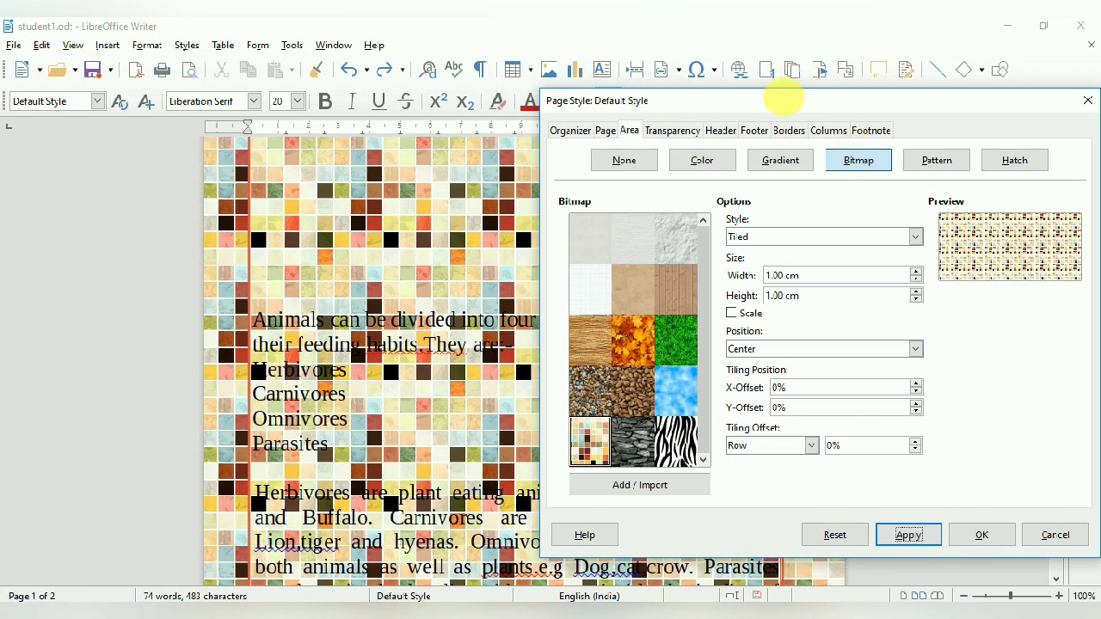
Fill the page background with the black pattern that has four white squares, using Black foreground and White background.
mouse_move(784, 108)
mouse_down()
mouse_move(754, 381)
mouse_move(805, 103)
mouse_move(761, 128)
mouse_move(787, 118)
mouse_up()
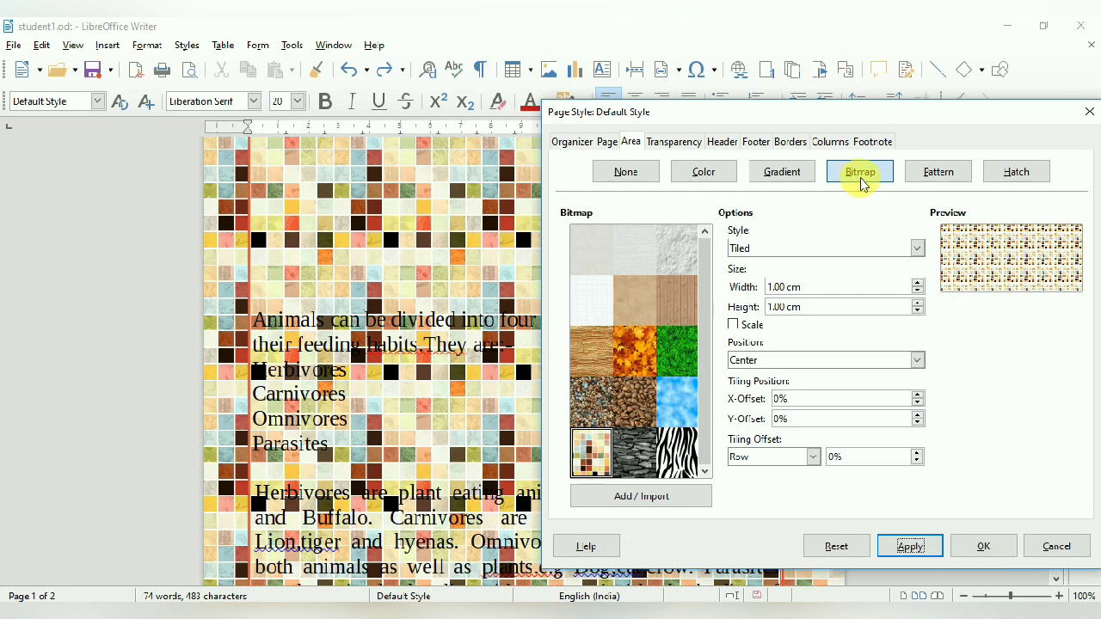
click(930, 175)
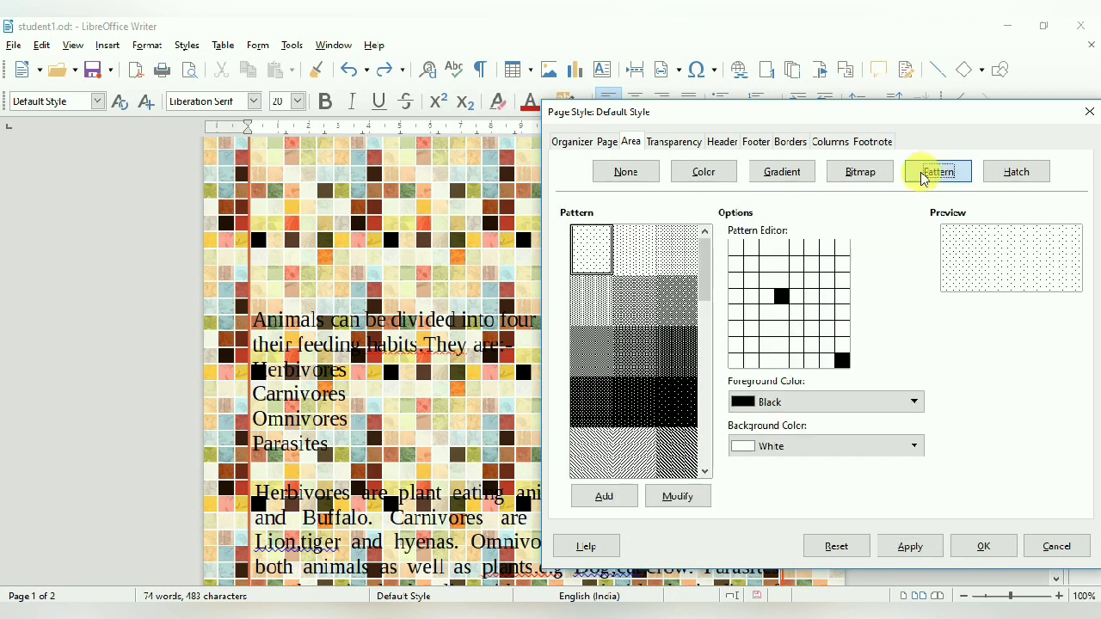
click(675, 359)
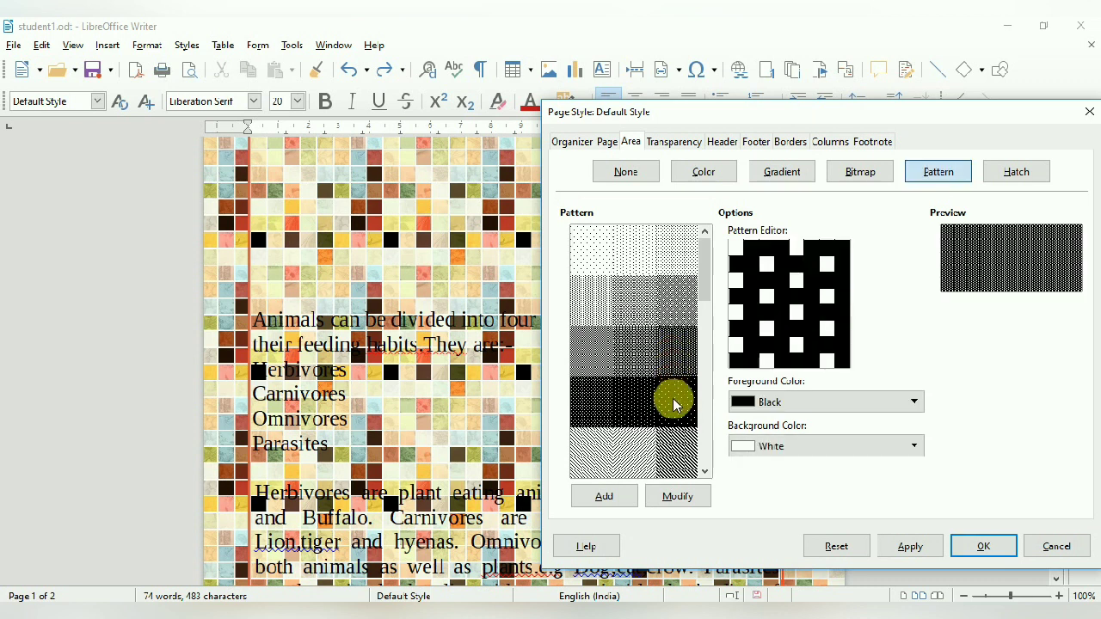
click(672, 398)
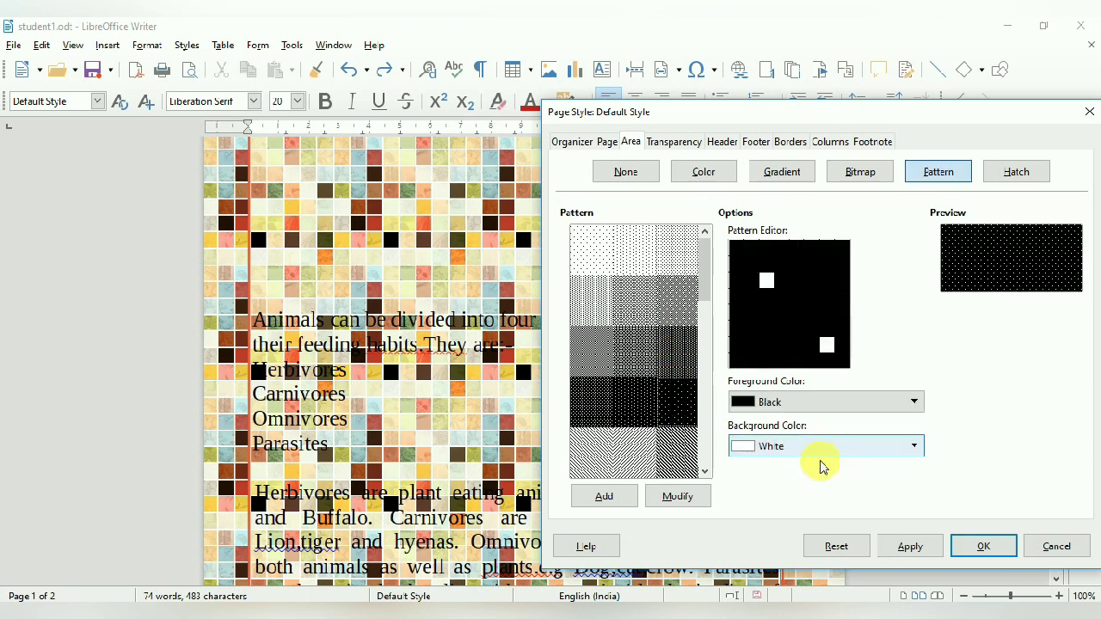
click(634, 407)
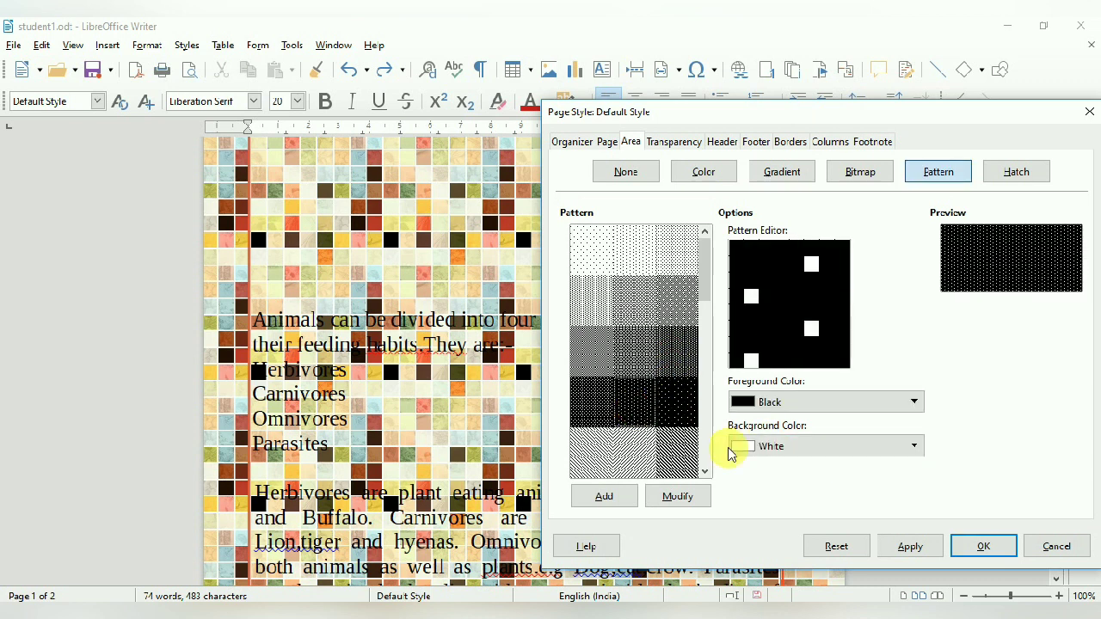
click(935, 549)
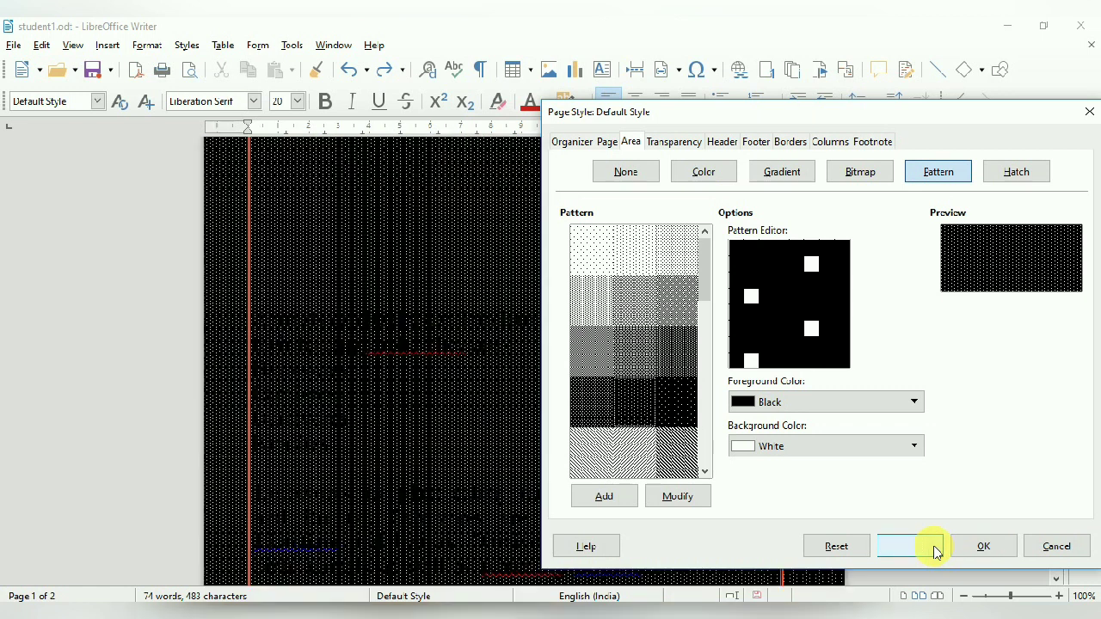
Set the pattern's foreground colour to Light Yellow 1 and apply it to the page background.
click(831, 402)
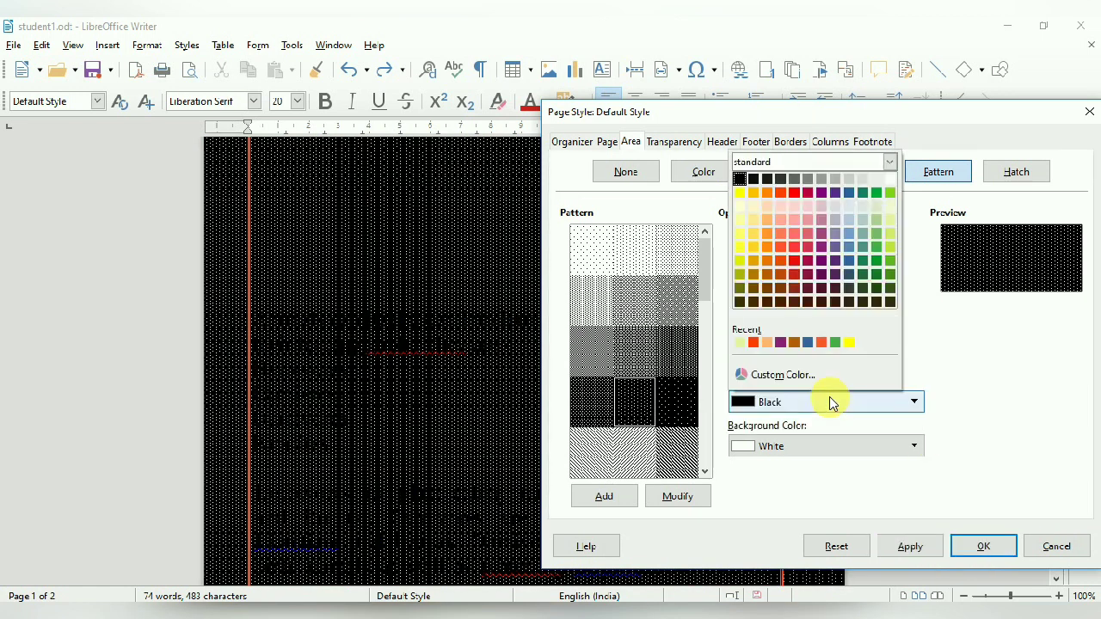
click(740, 249)
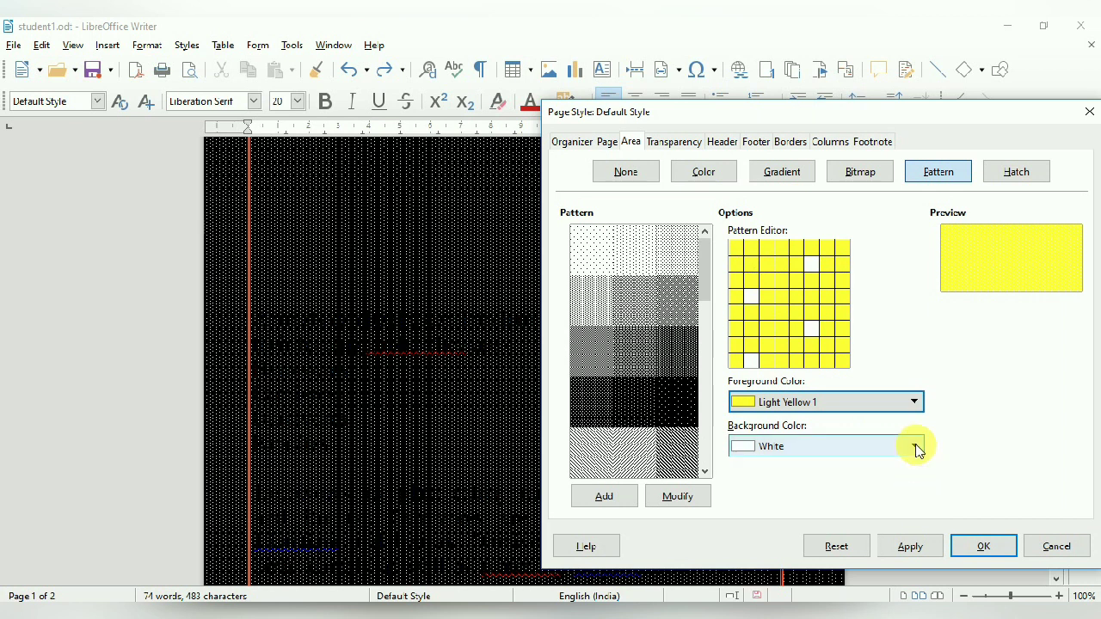
click(910, 551)
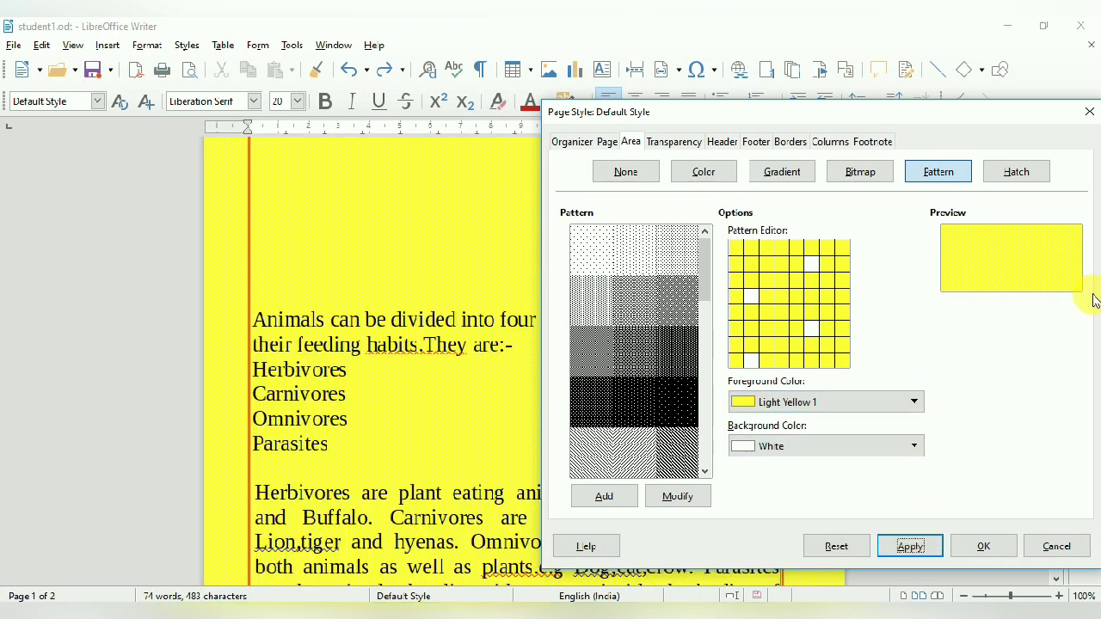
Fill the page background with the dark red Crossed hatch at 90° and 0.13 cm spacing, recoloured to Light Purple 2.
click(1011, 183)
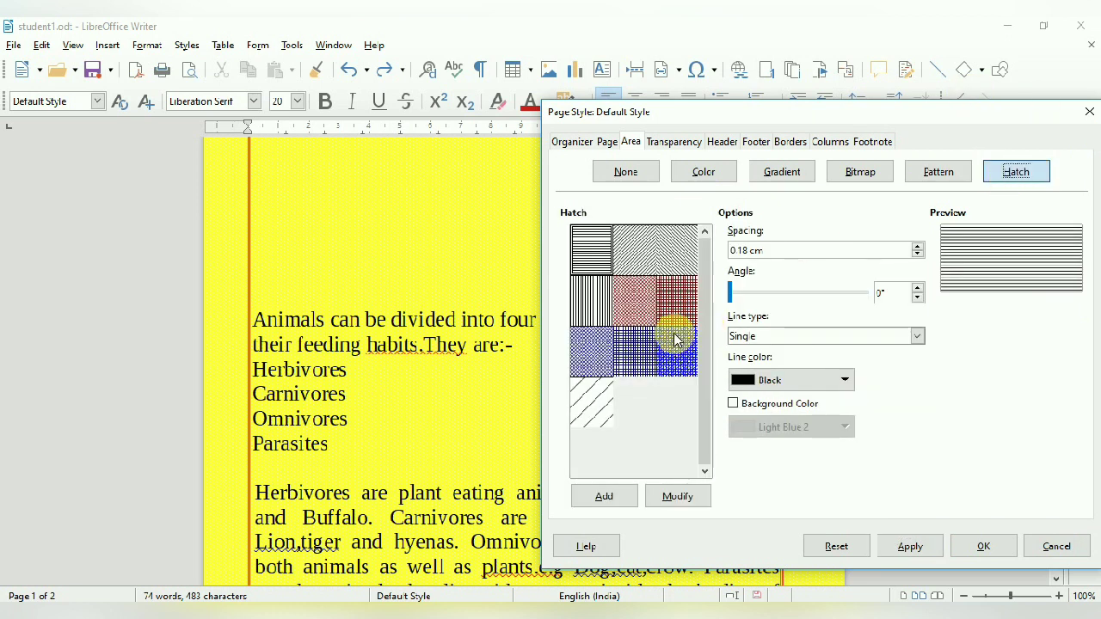
click(593, 360)
click(637, 303)
click(676, 301)
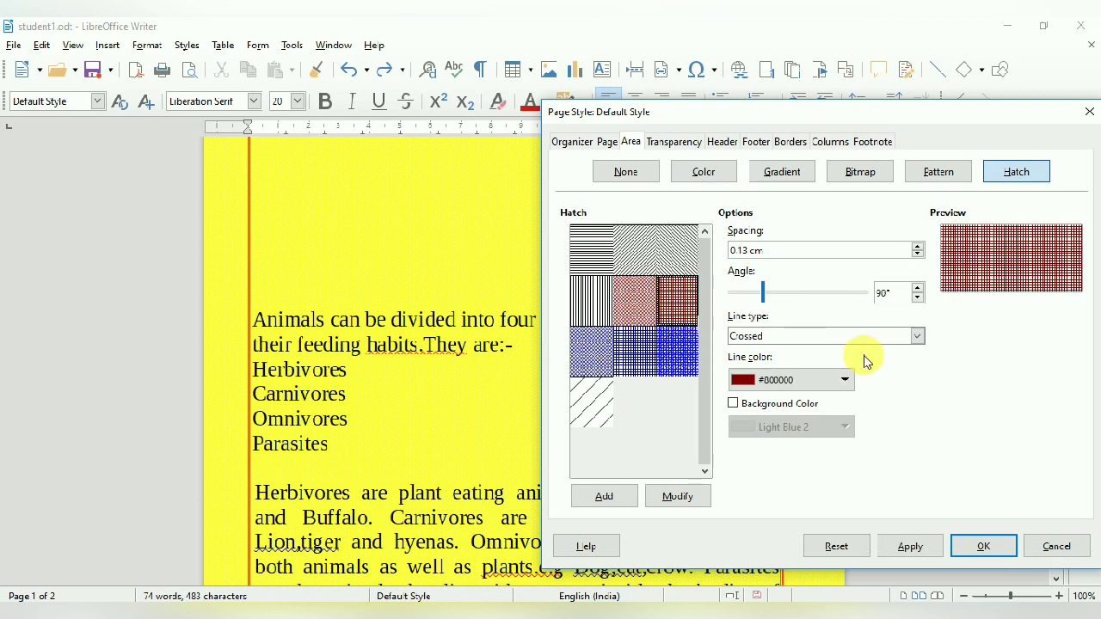
click(847, 380)
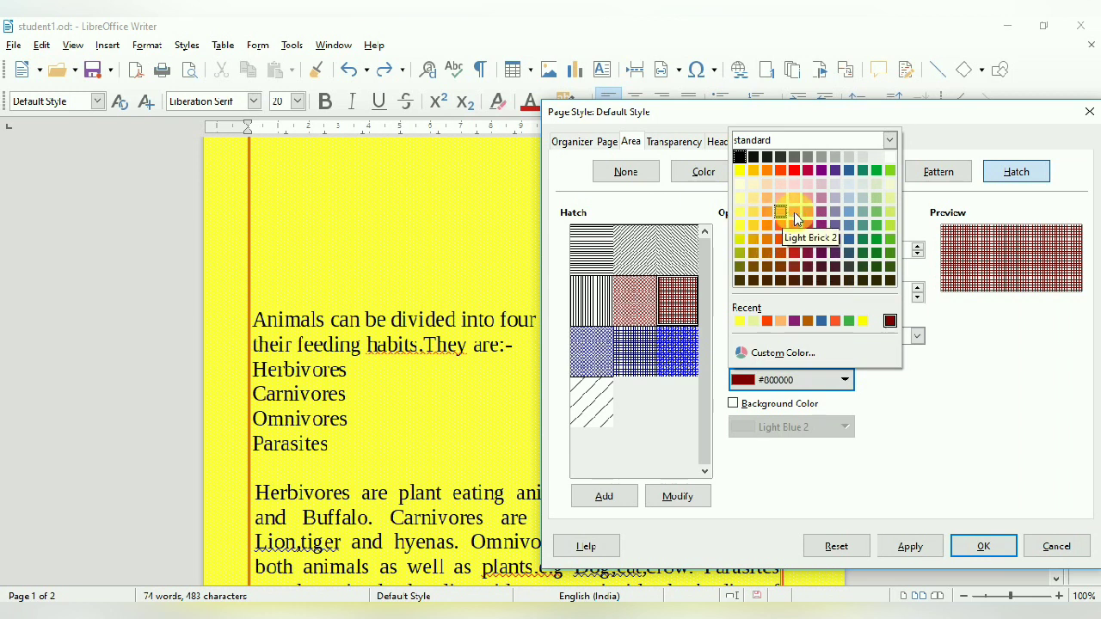
click(819, 216)
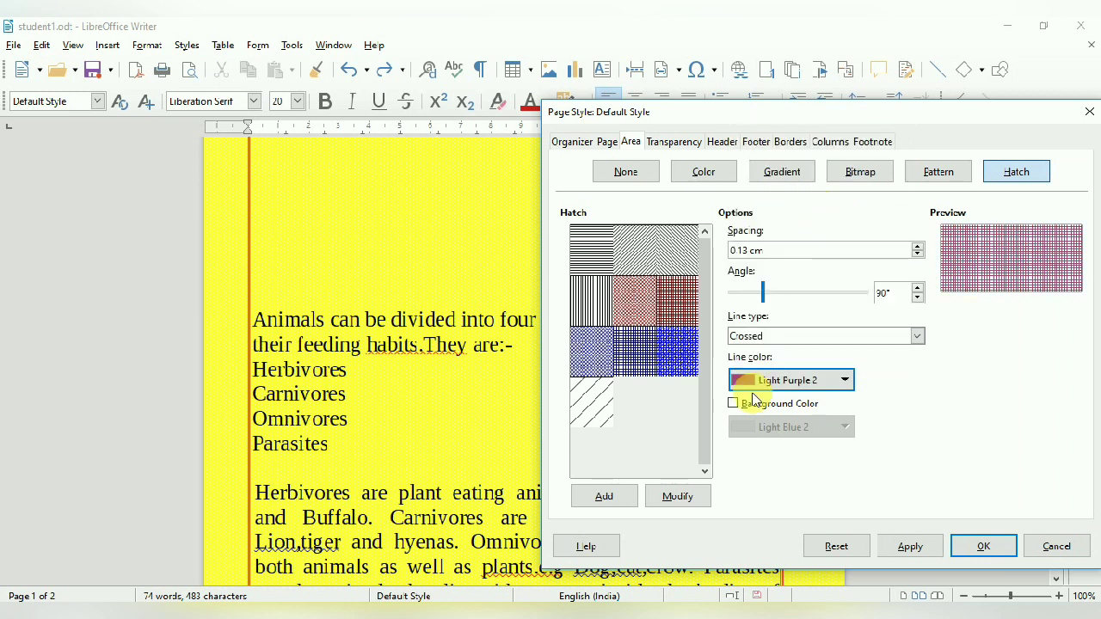
click(903, 547)
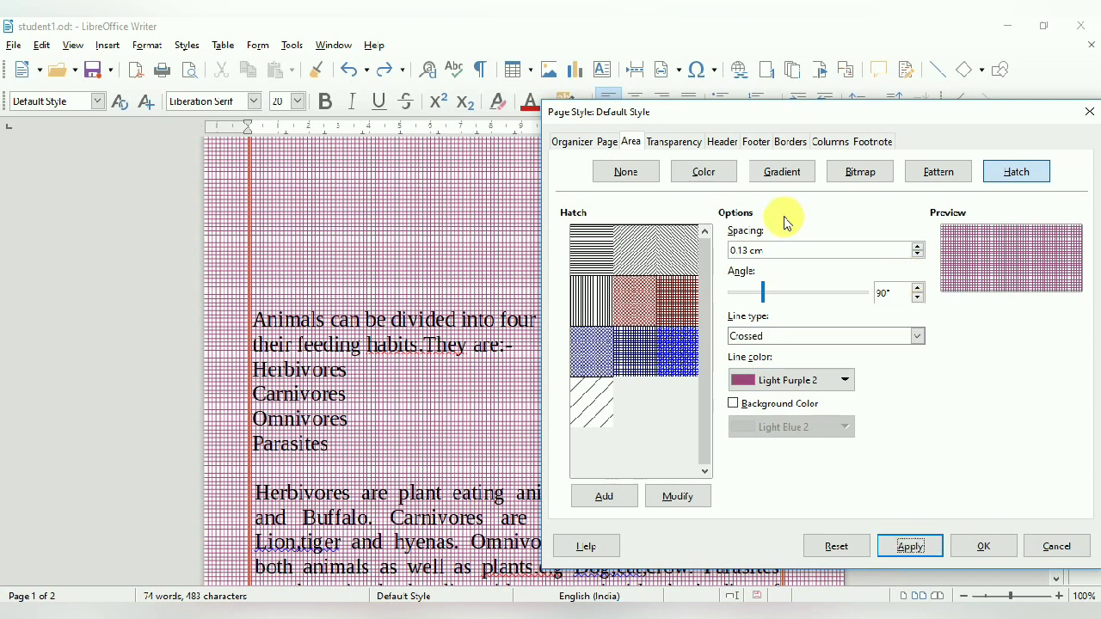
Fill the page background with the solid colour Light Red 4 (hex ffd7d7) and apply it.
click(713, 181)
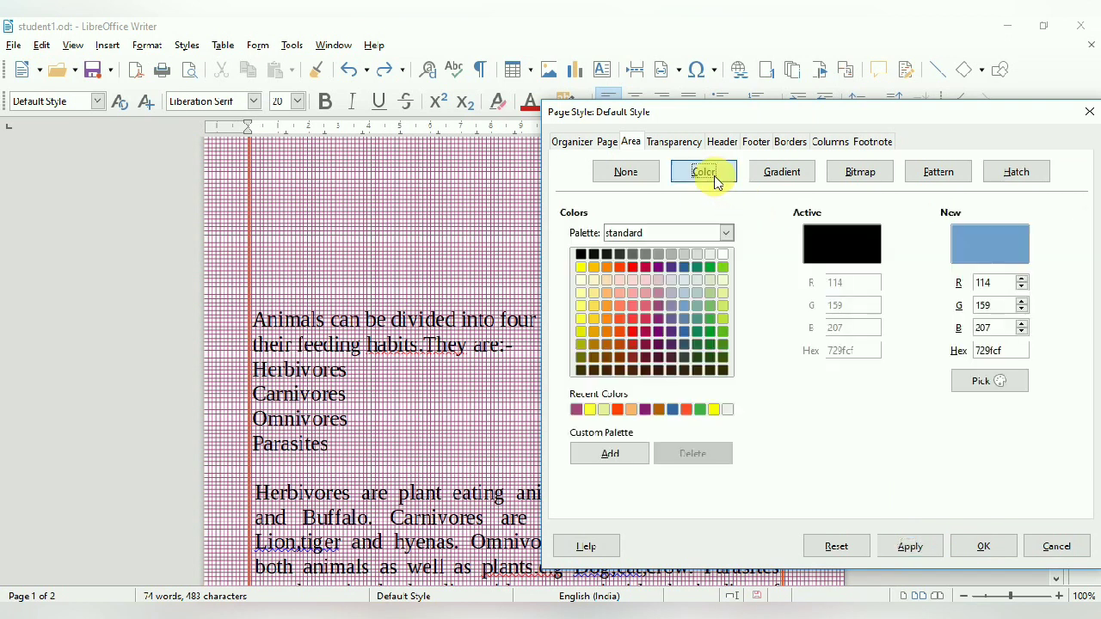
click(632, 279)
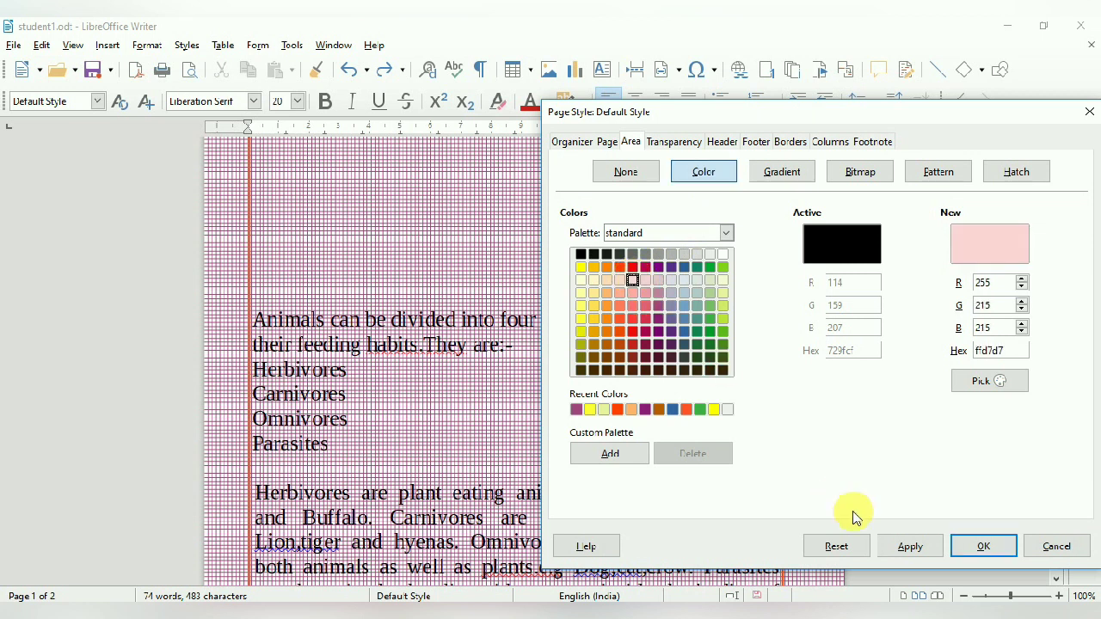
click(909, 555)
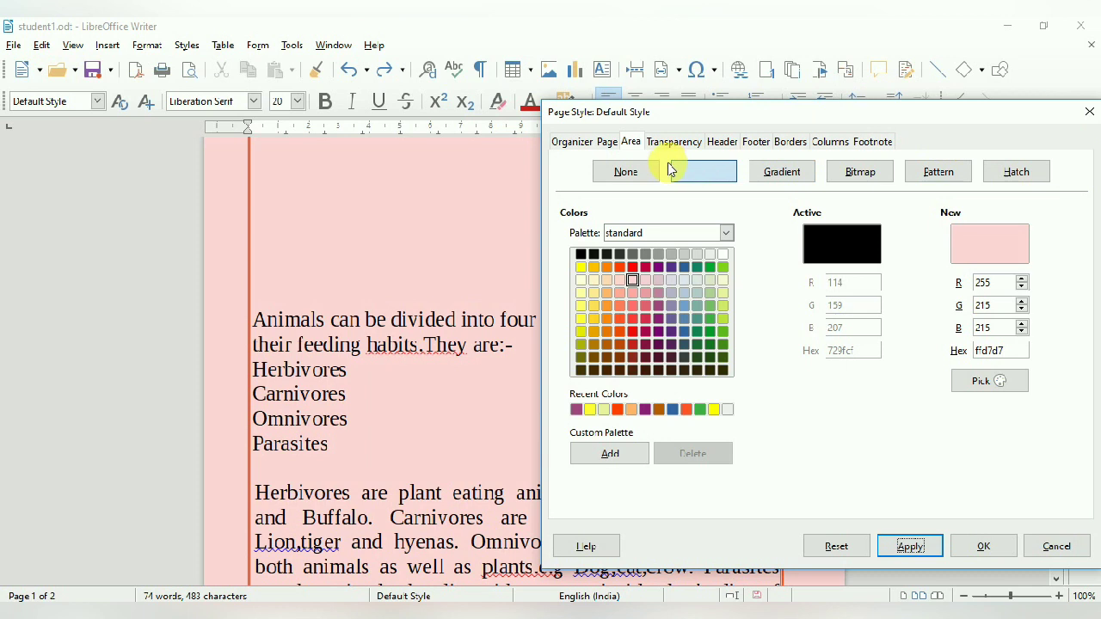
Review the page style's organizer, page, area, transparency, header, footer, border and column settings.
click(573, 145)
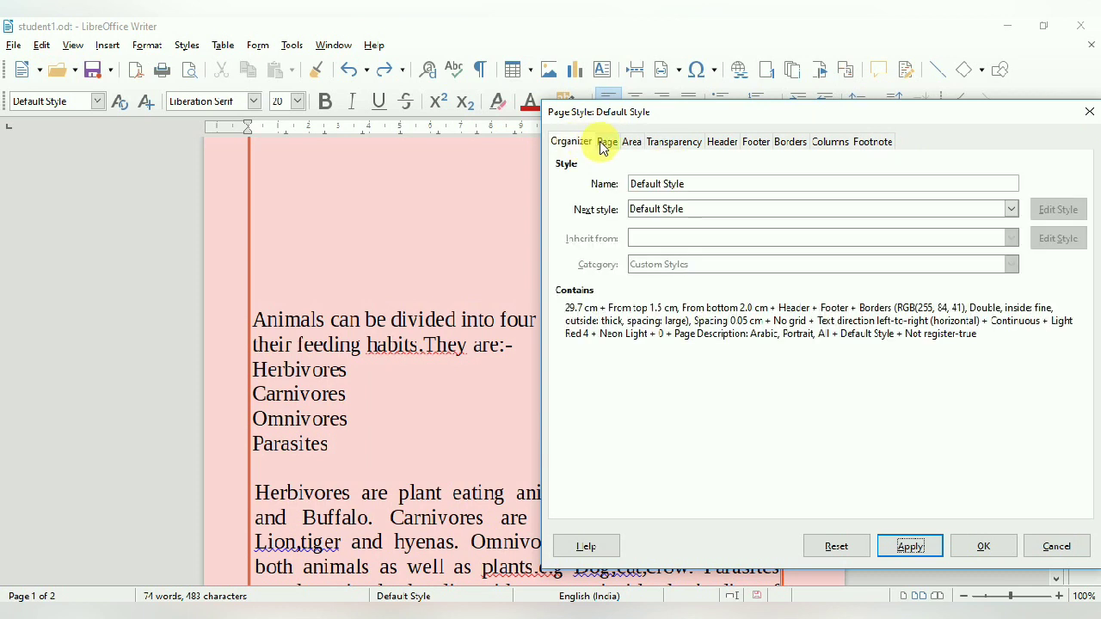
click(604, 145)
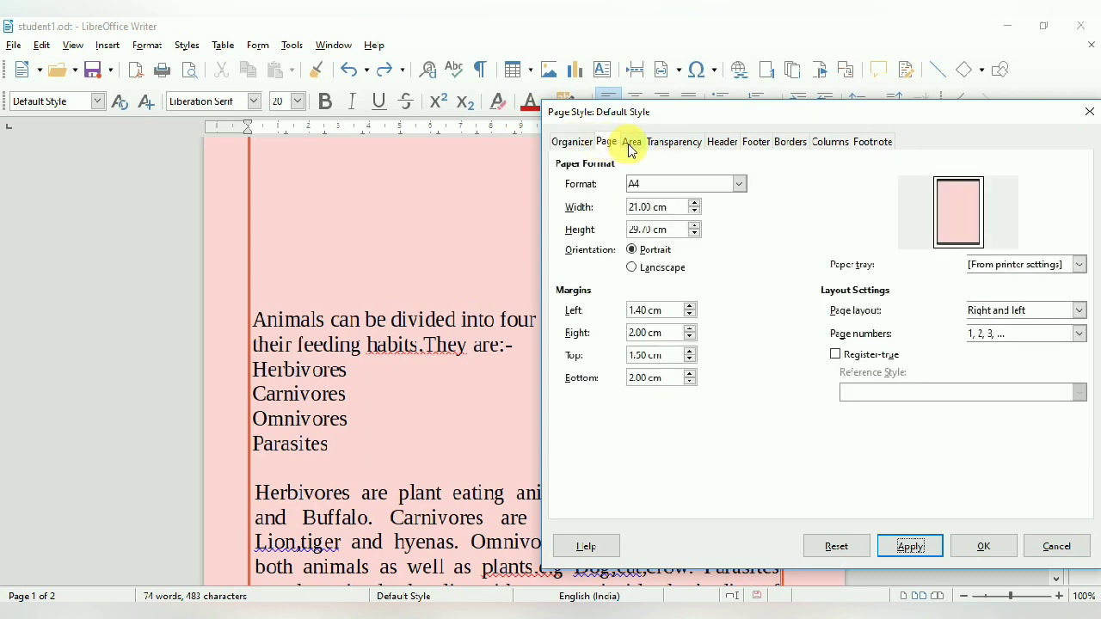
click(632, 145)
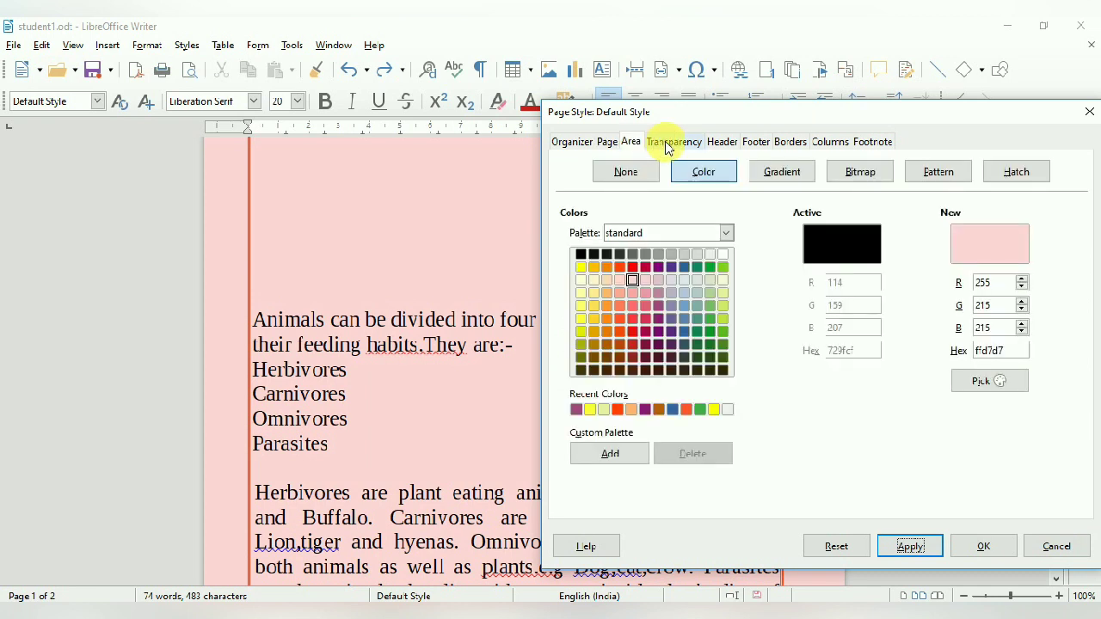
click(668, 144)
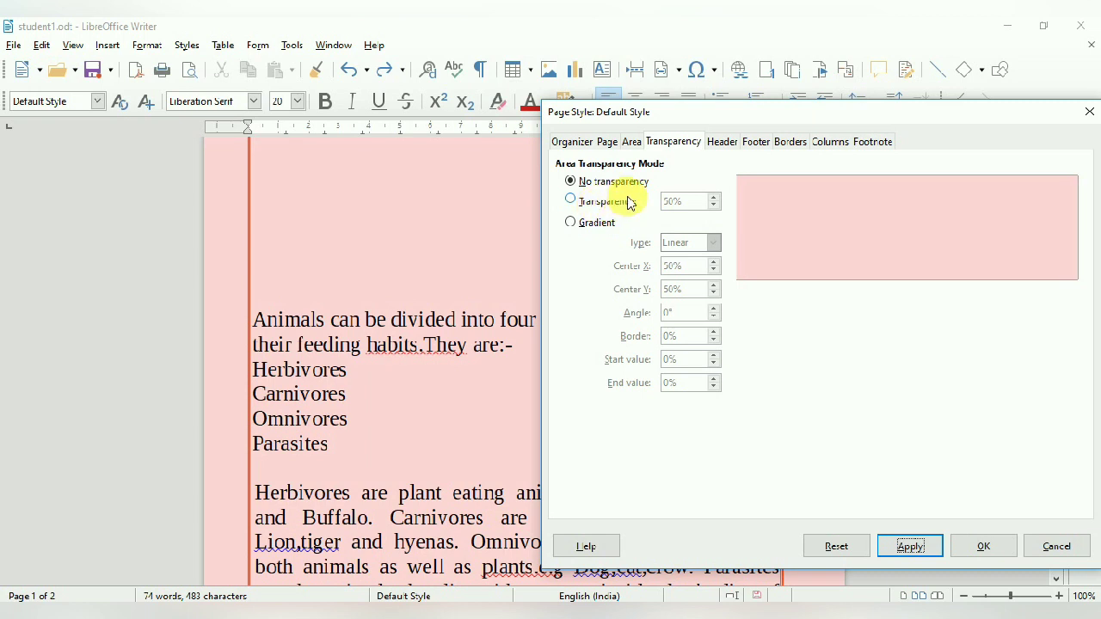
click(725, 144)
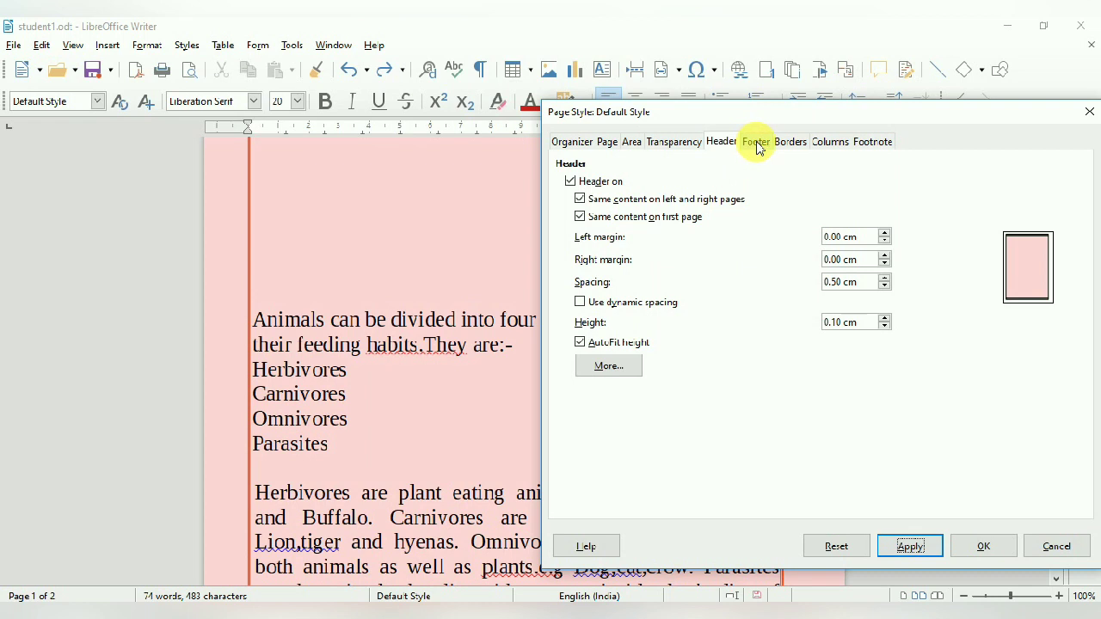
click(756, 145)
click(792, 143)
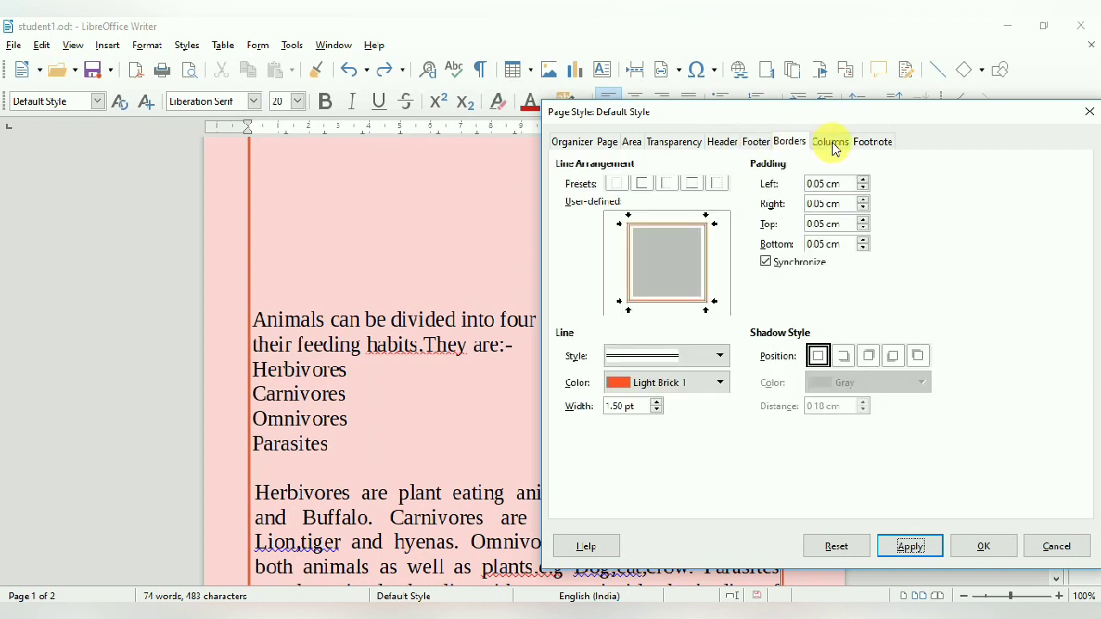
click(831, 144)
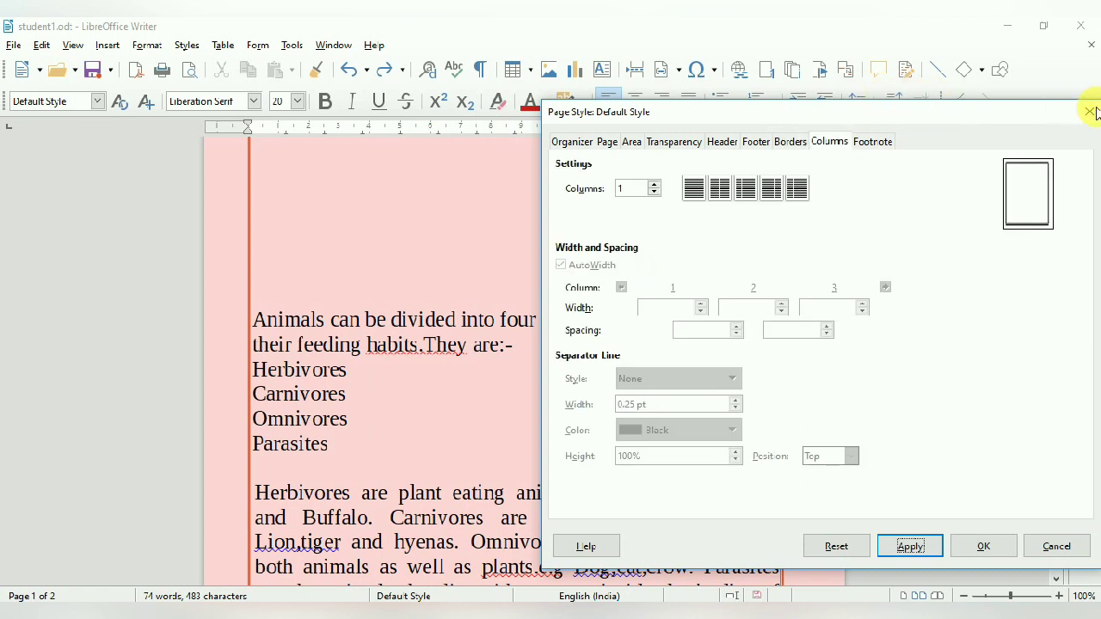
Try out higher column counts for the page style and lower the count to 2.
drag(990, 109, 992, 363)
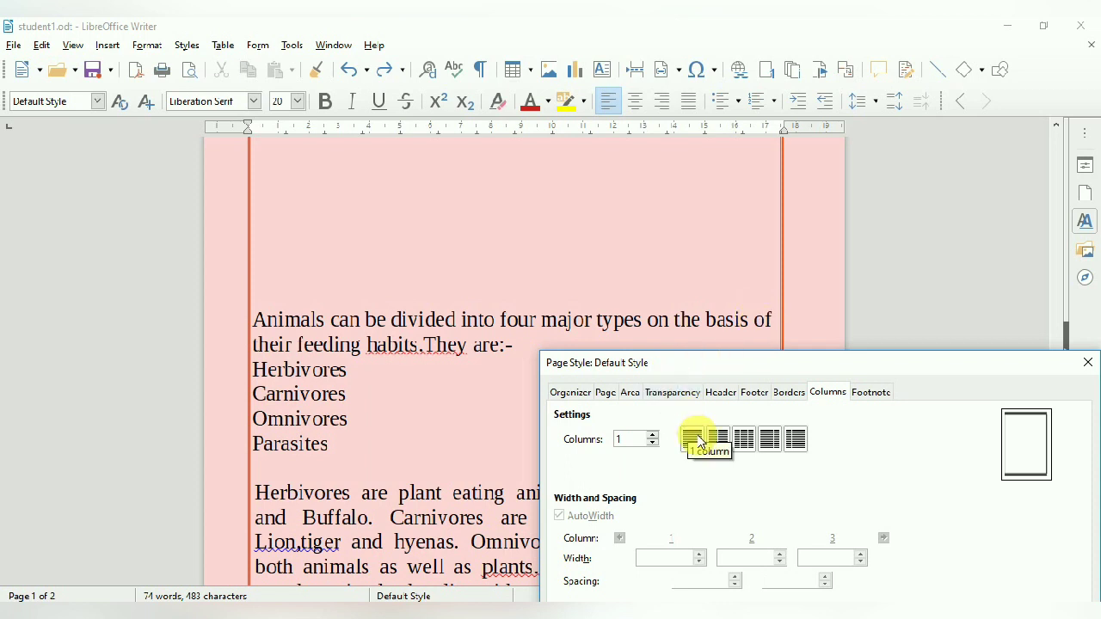
drag(835, 364, 817, 206)
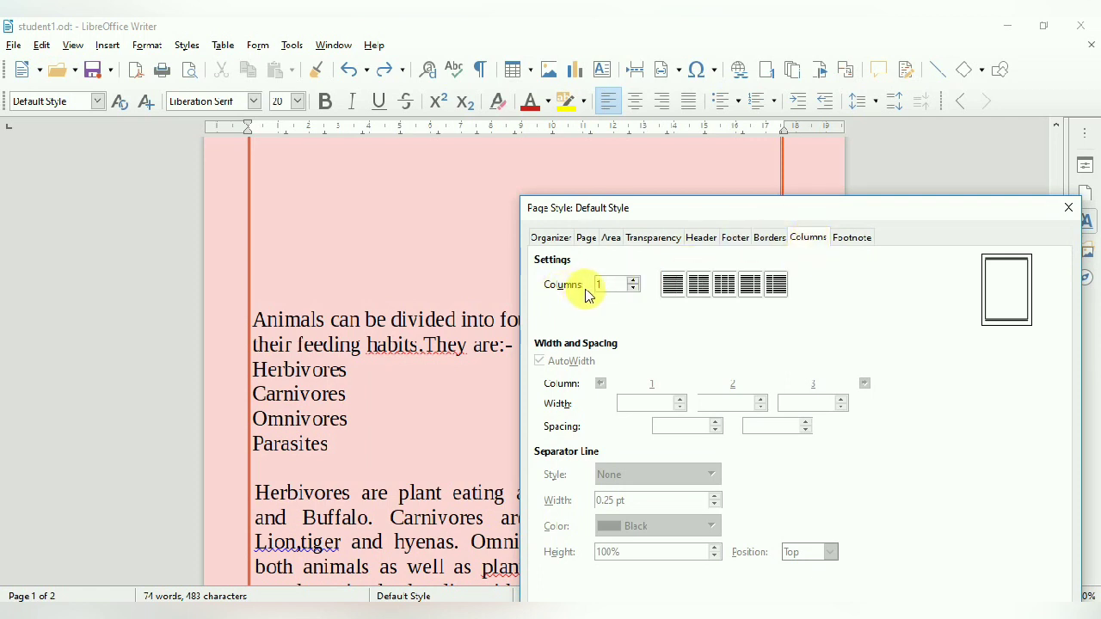
click(634, 281)
click(634, 280)
click(634, 280)
click(634, 281)
click(633, 281)
click(634, 280)
click(634, 280)
click(634, 281)
click(634, 289)
click(634, 289)
click(634, 289)
click(634, 289)
click(634, 289)
click(633, 289)
click(633, 289)
click(634, 289)
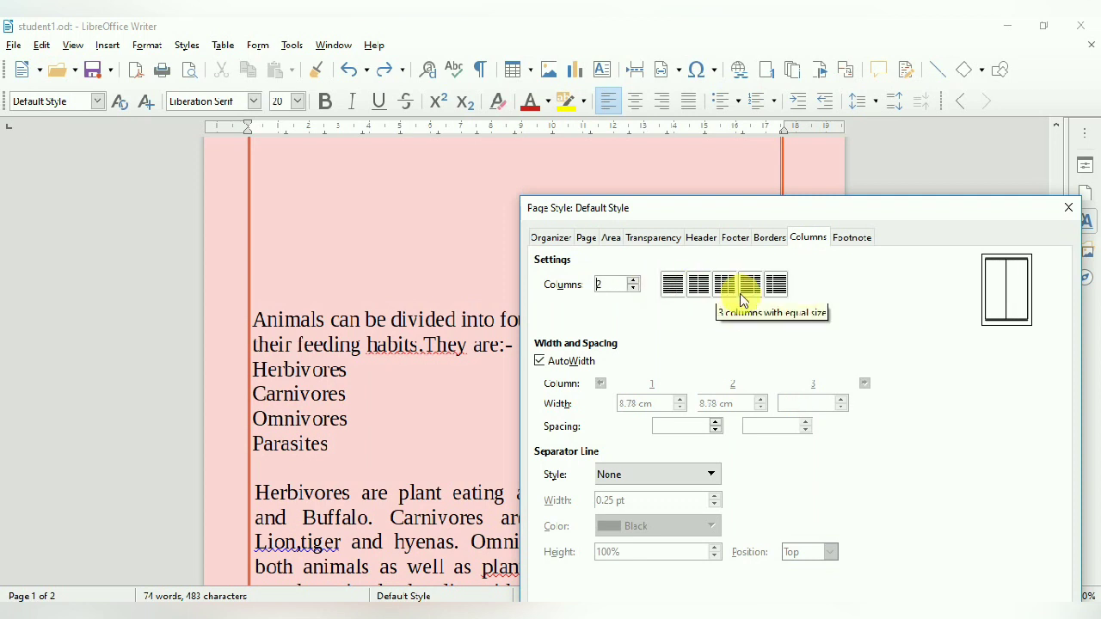
Lay out the page style in two equal-width columns with 0.50 cm spacing and close its settings.
click(701, 292)
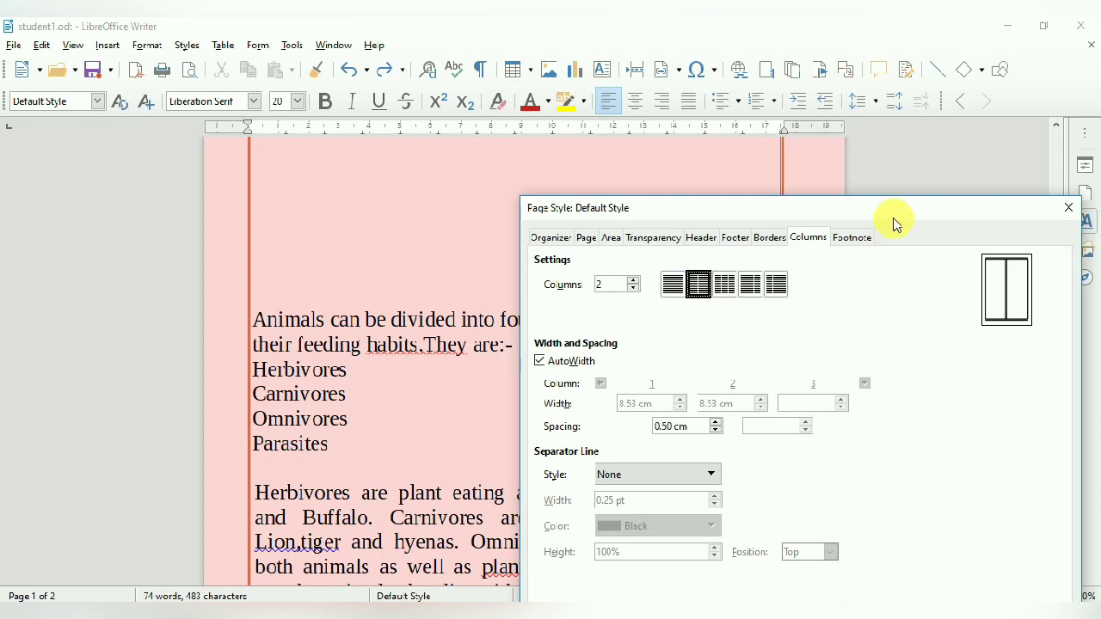
drag(895, 223, 897, 179)
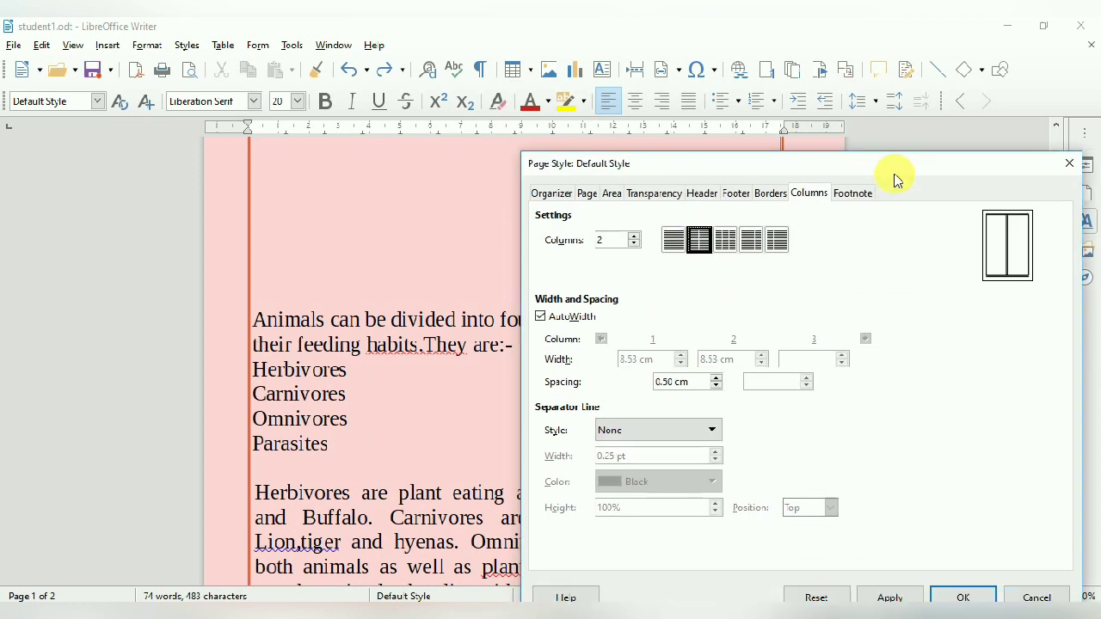
click(894, 597)
click(959, 596)
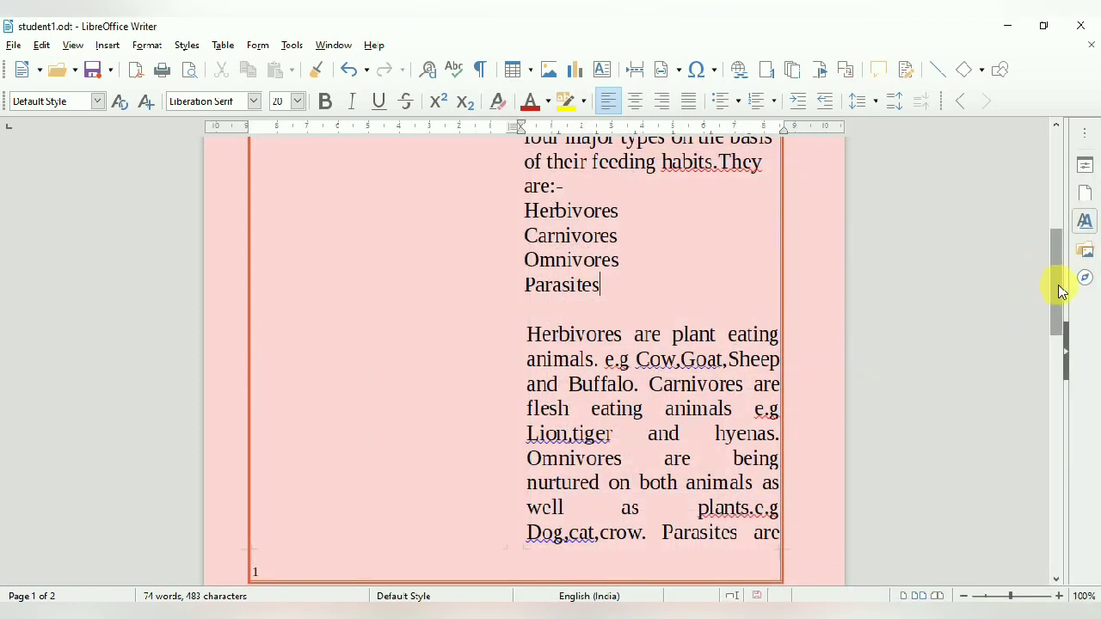
Add the line "kjbkjbkjh" below the last paragraph in the first column of page 2.
drag(1058, 290, 1072, 185)
scroll(1072, 207, down, 4)
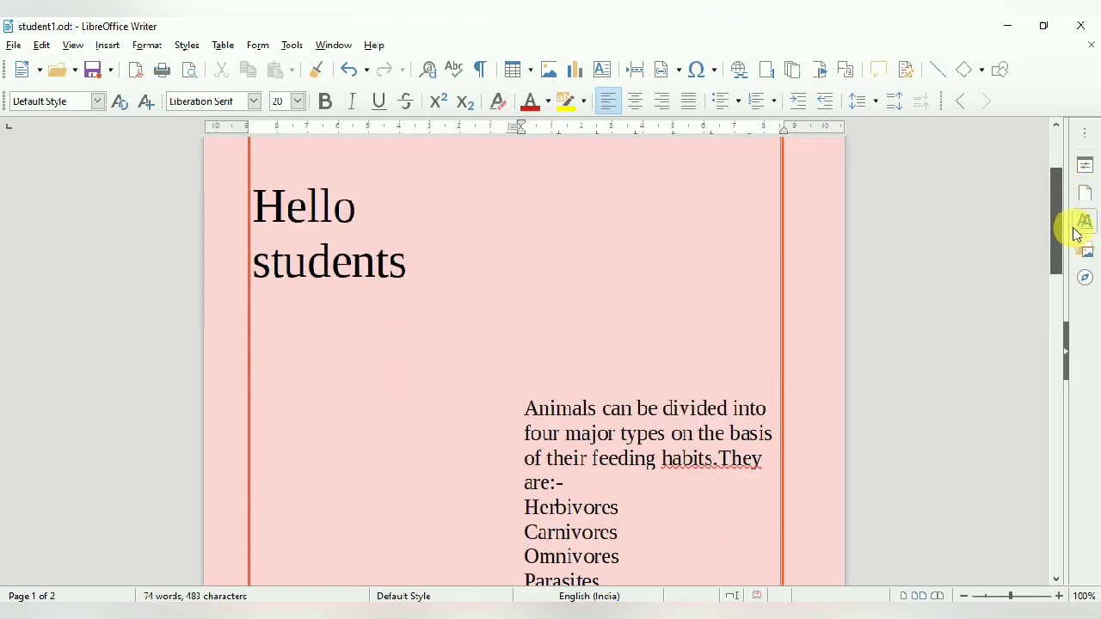
scroll(1072, 195, up, 4)
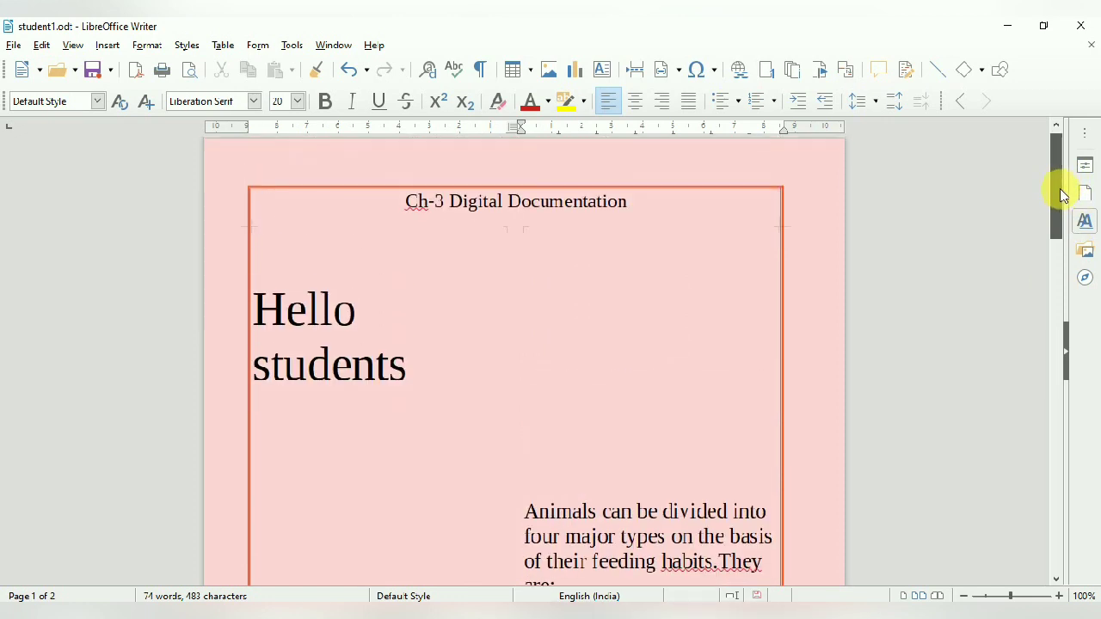
drag(1065, 193, 1064, 413)
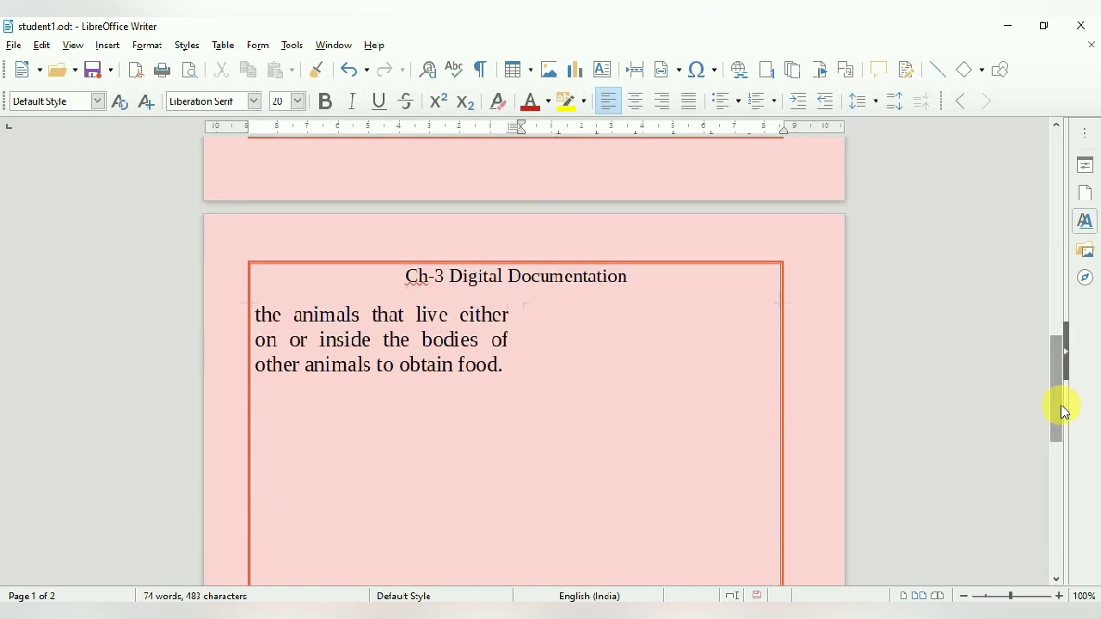
click(515, 374)
key(Return)
text(kjbkjbkjh)
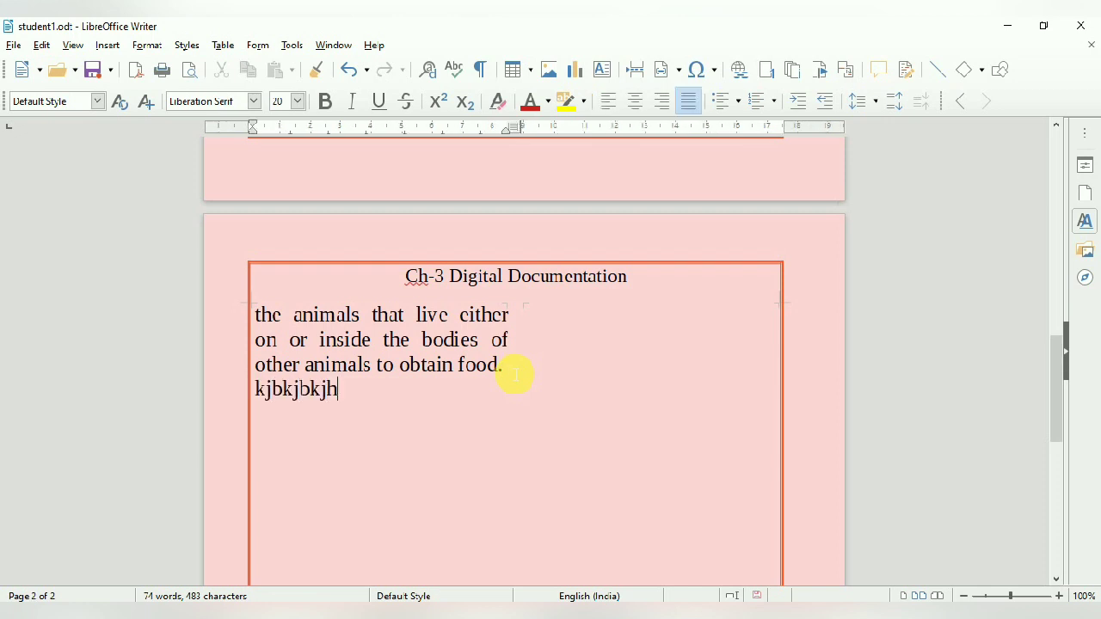
Insert blank lines below the sample line on page 2 until the first column is full and text continues in the second.
key(Return)
key(Return)
key(Return)
key(Return)
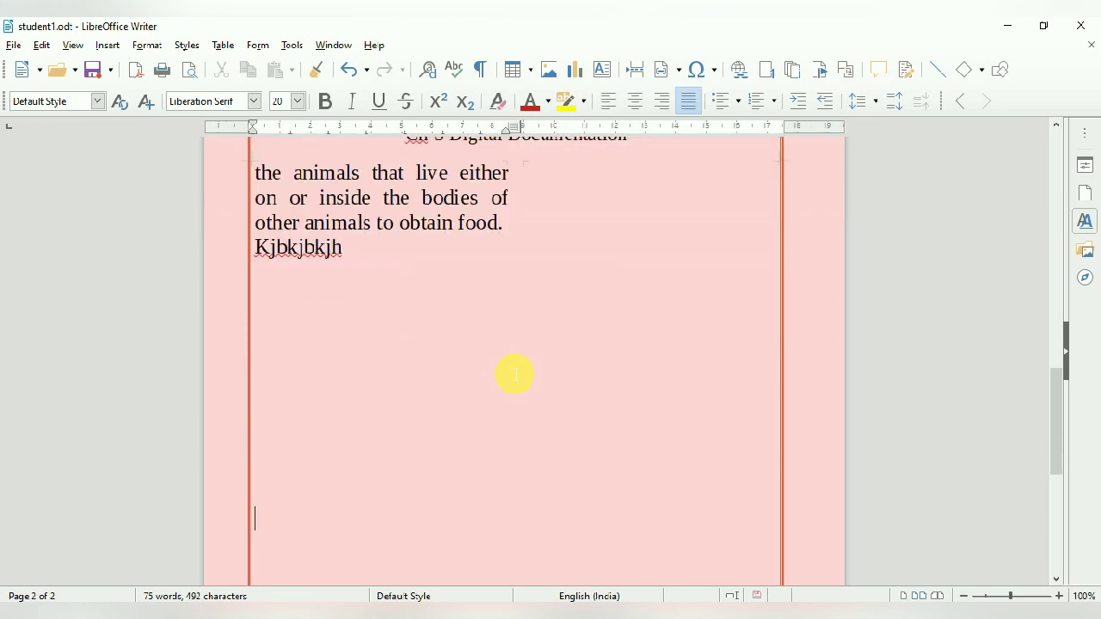
key(Return)
key(Return)
key(Return)
key(Return)
key(Return)
key(Return)
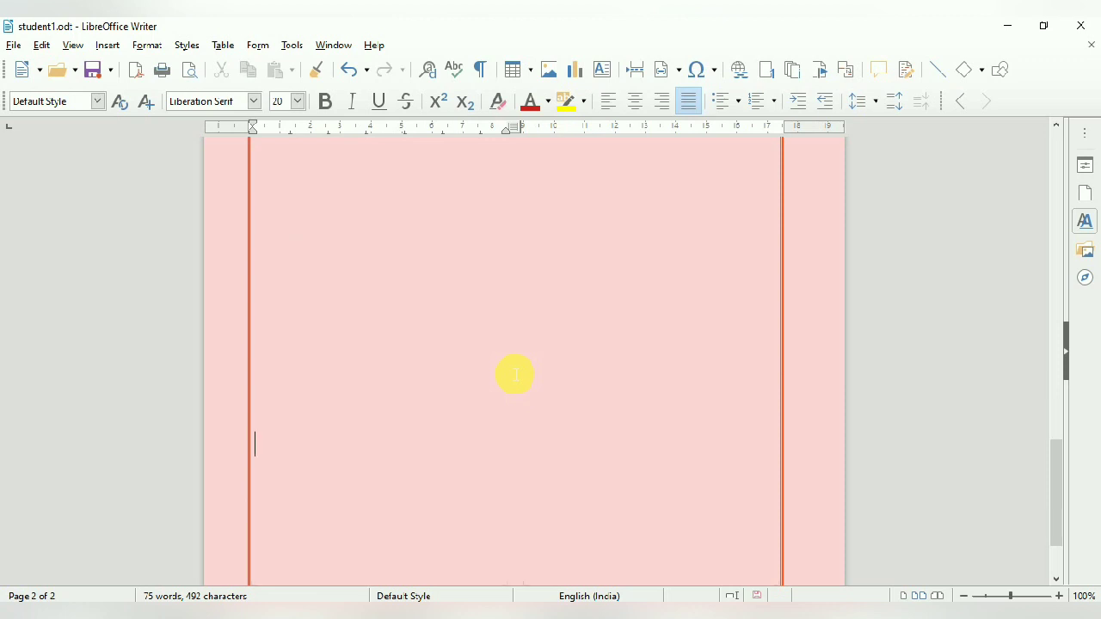
scroll(514, 374, up, 6)
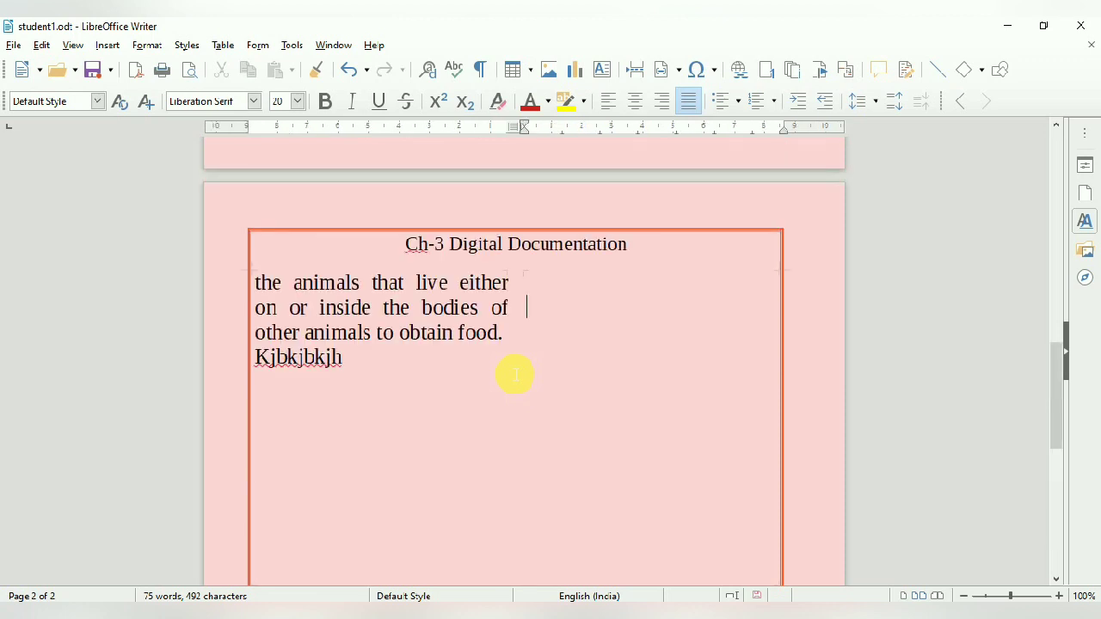
key(Up)
key(BackSpace)
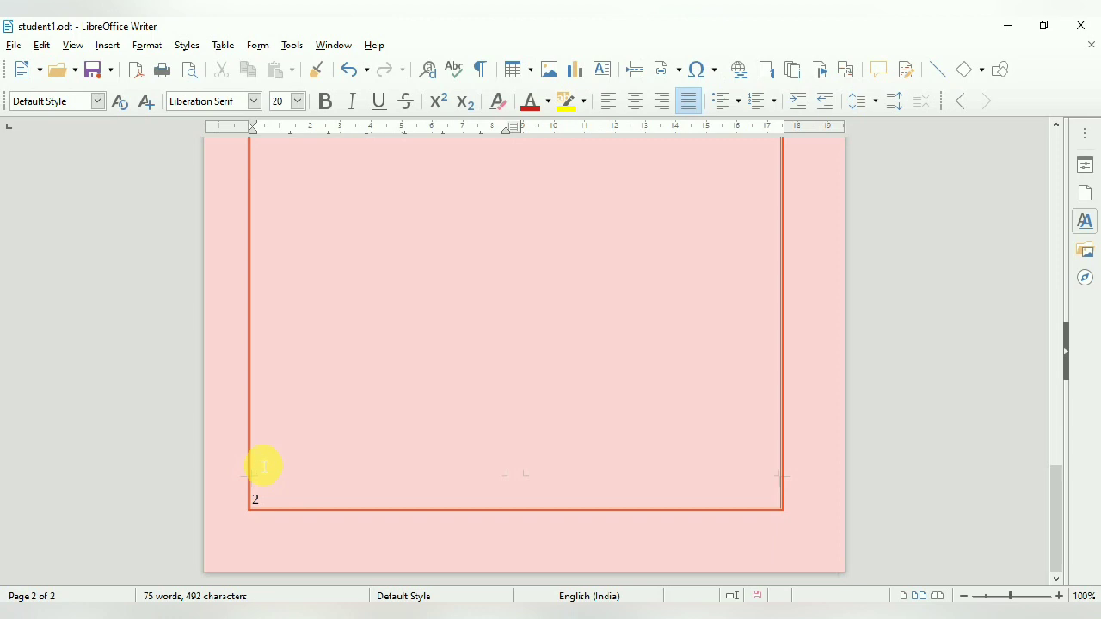
scroll(263, 465, up, 10)
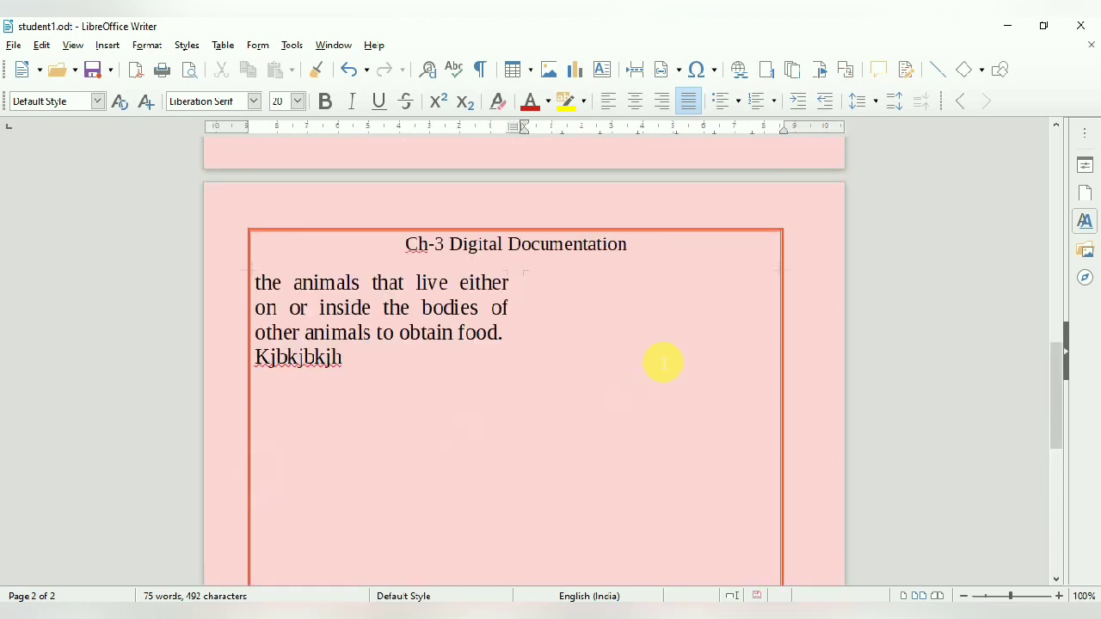
drag(1059, 366, 1067, 319)
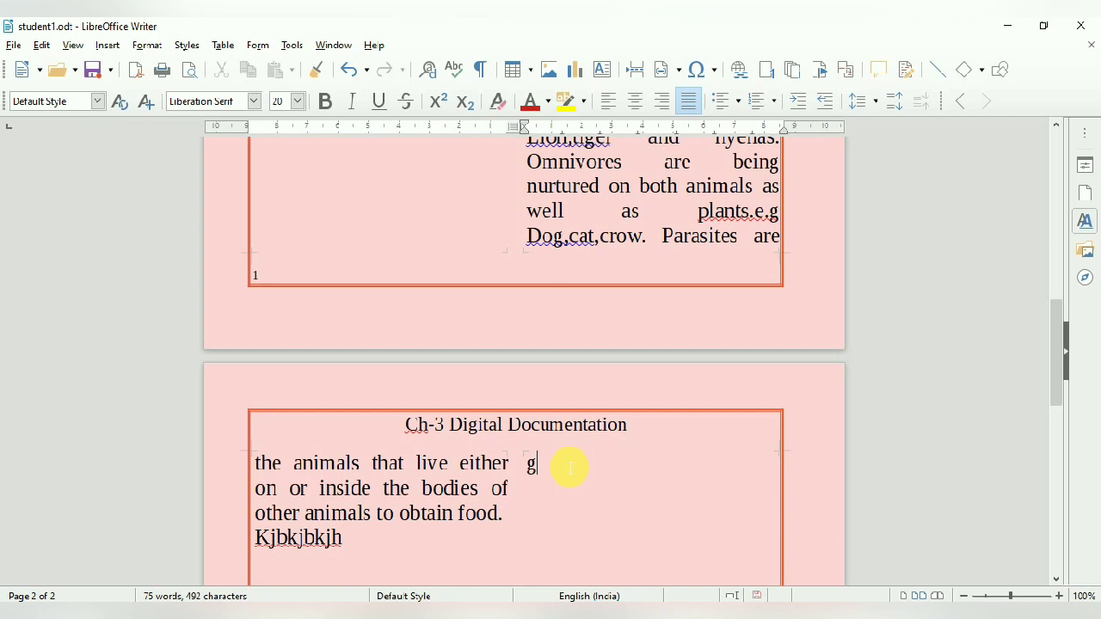
Enter the sample lines "ghfhghjgjgjhghj", "hvvjhbjhj" and "vbbjbjbkjbkkjhkj" at the top of page 2's second column.
text(hfhghjgjgjhghj)
key(Return)
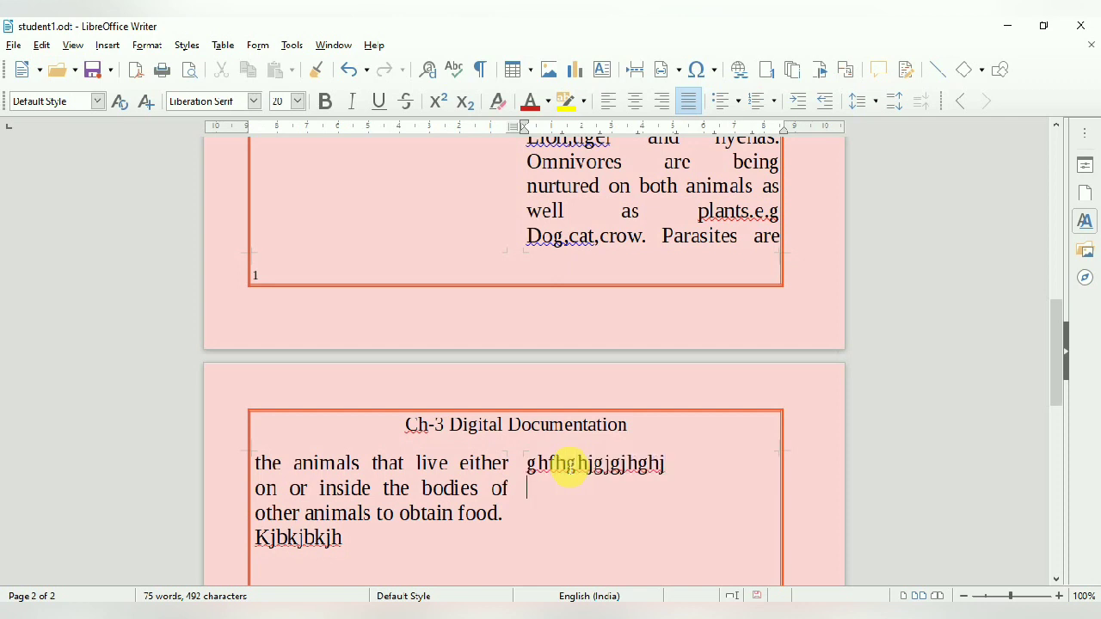
text(hvvjhbjhj)
key(Return)
text(vbbjbjbkjbkkjhkj)
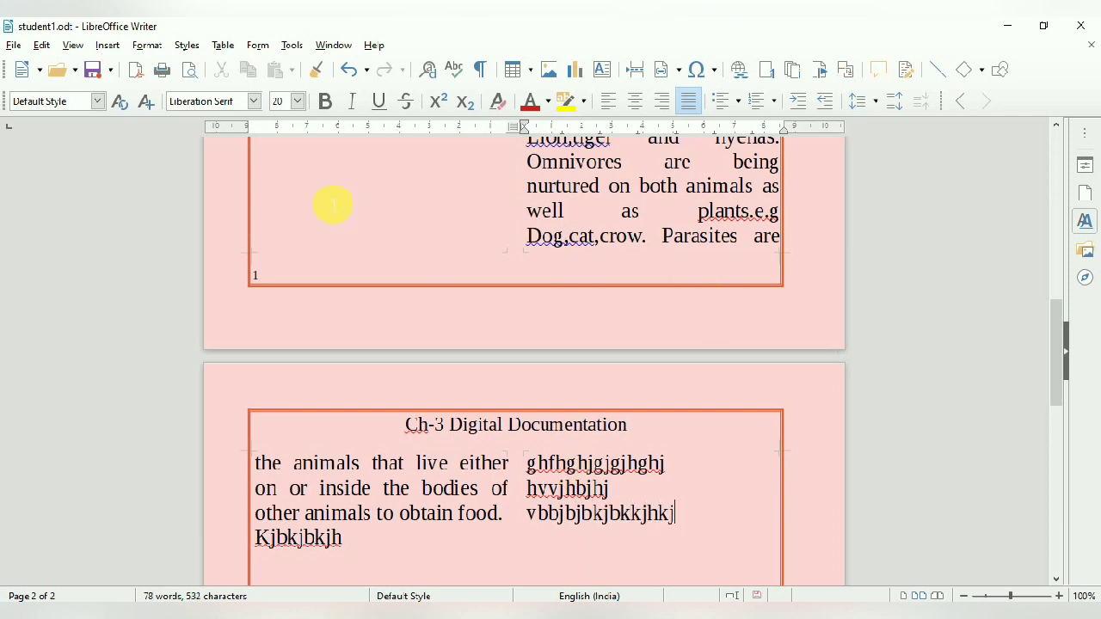
Change the page style to two unequal columns with the left one wider, 11.20 cm and 5.85 cm, spaced 0.50 cm.
click(136, 48)
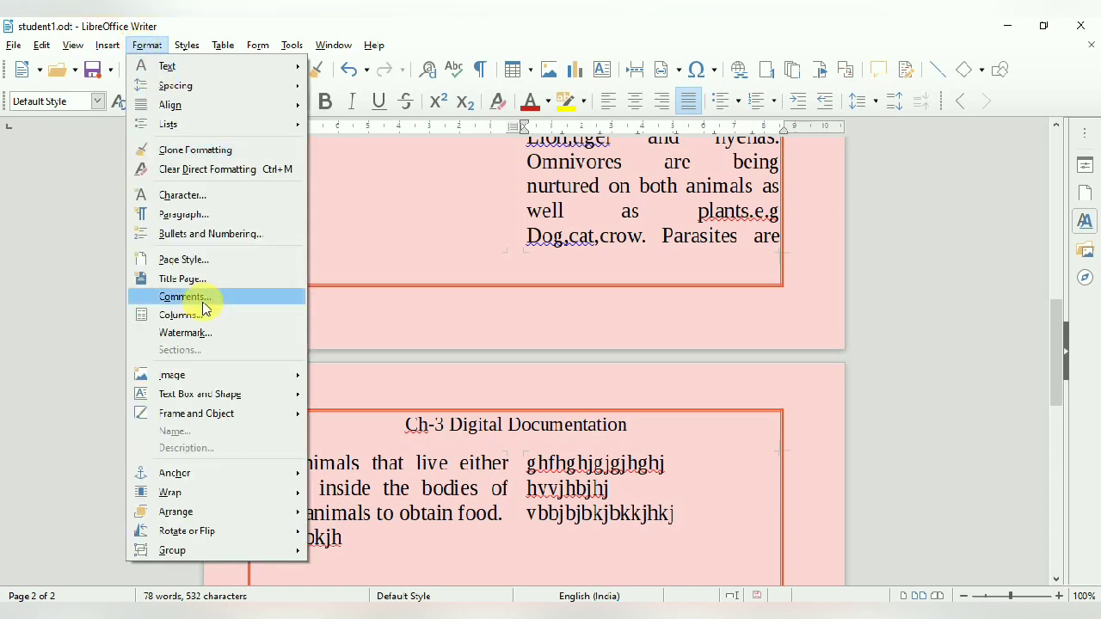
click(222, 255)
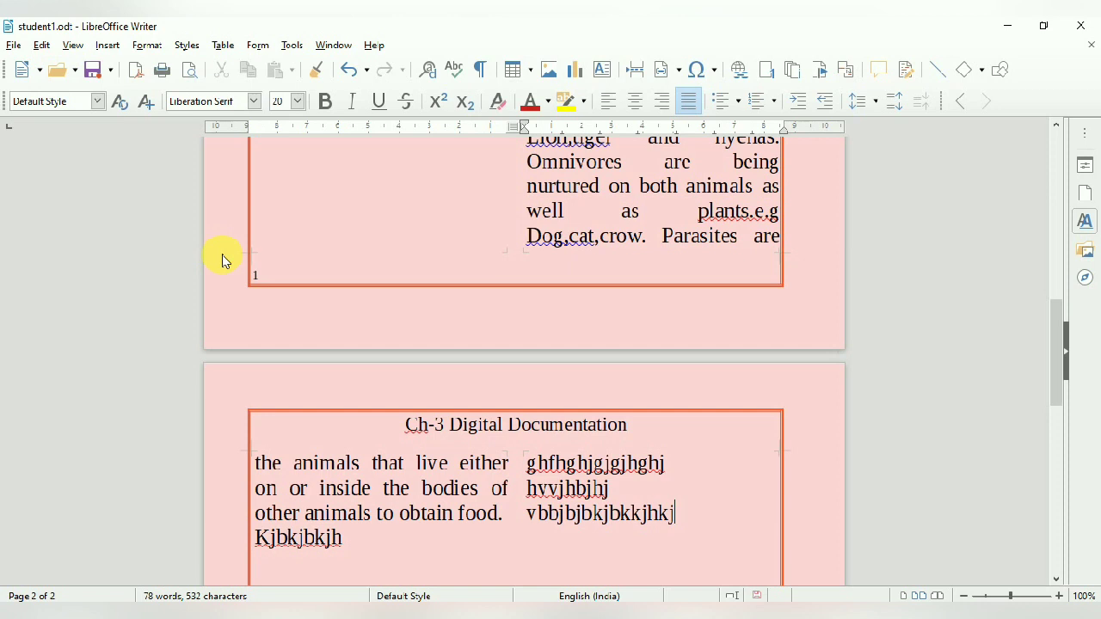
click(536, 123)
click(500, 162)
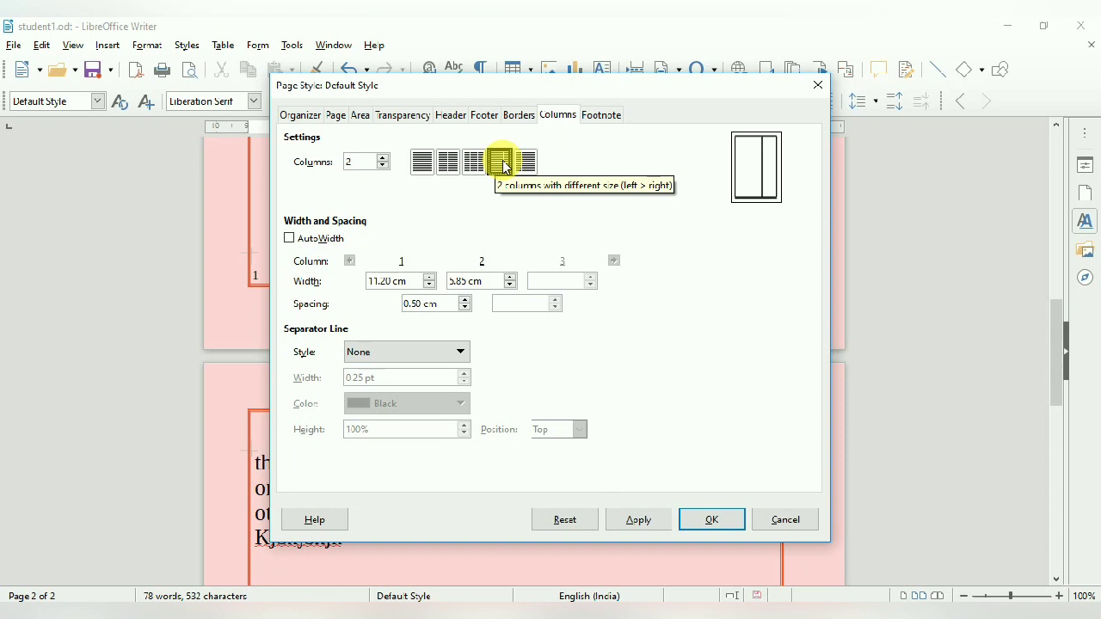
click(663, 526)
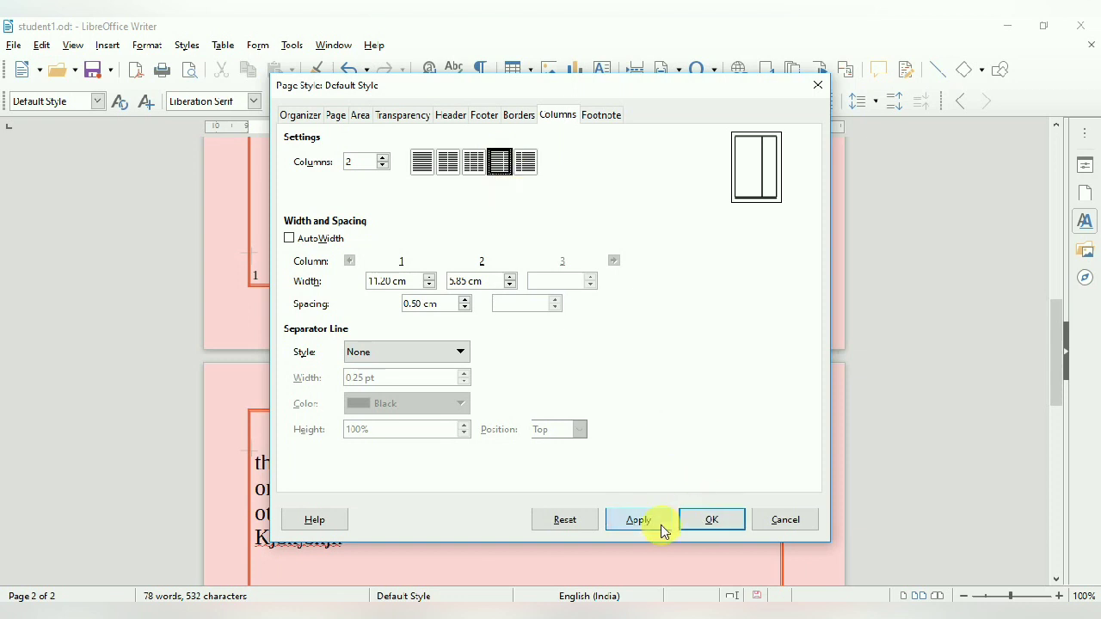
click(704, 526)
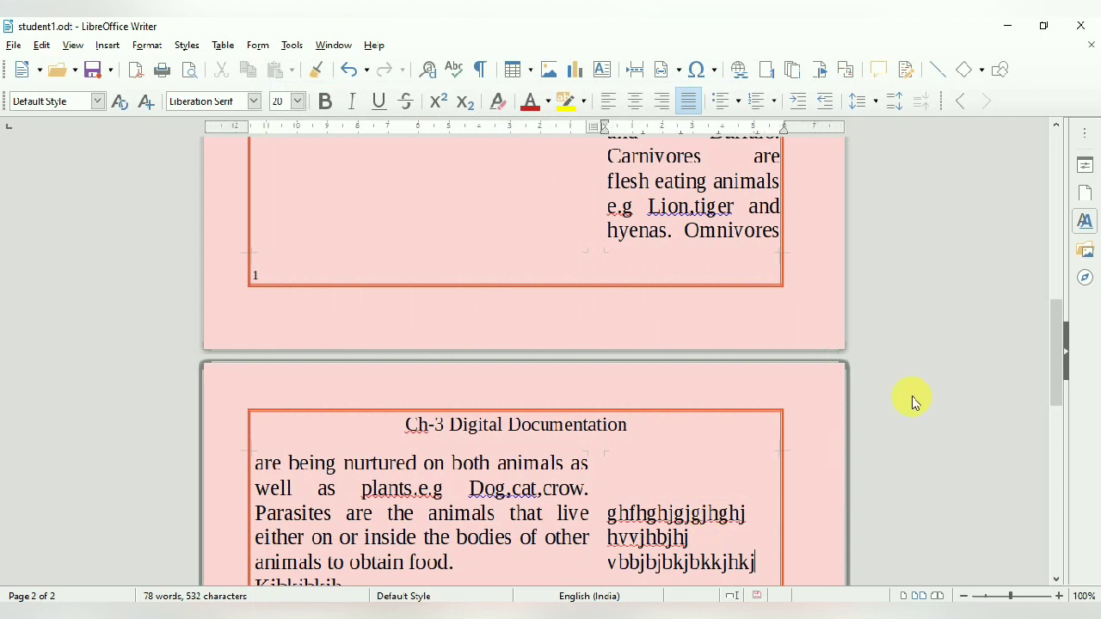
Examine the column layout on page 2 and place the cursor in the empty area of its first column.
drag(1057, 361, 1064, 413)
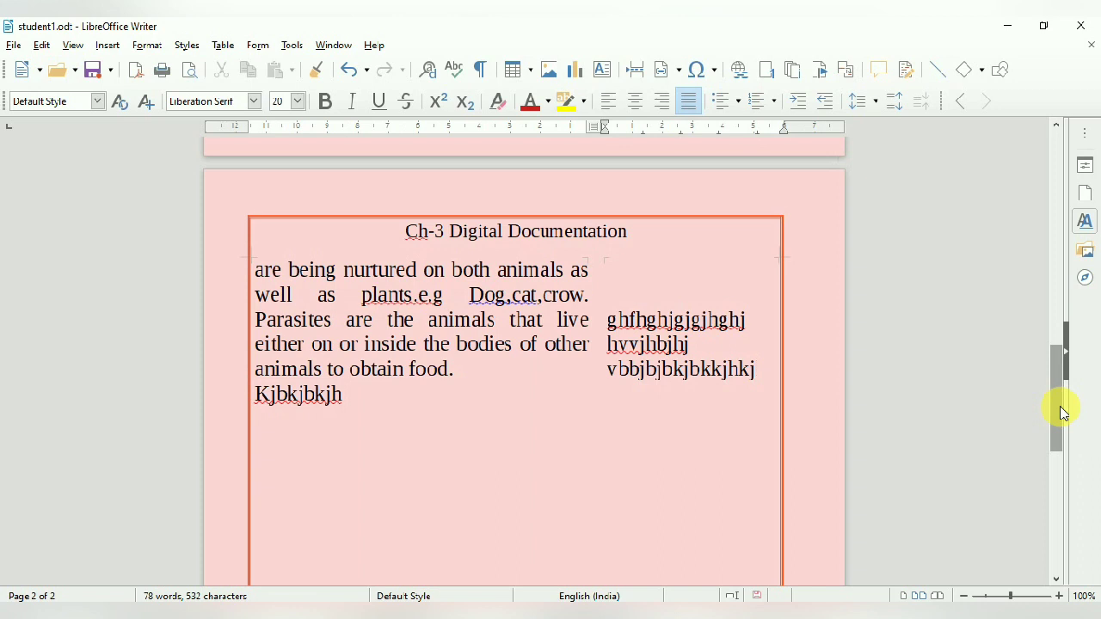
drag(1064, 413, 1062, 413)
click(403, 467)
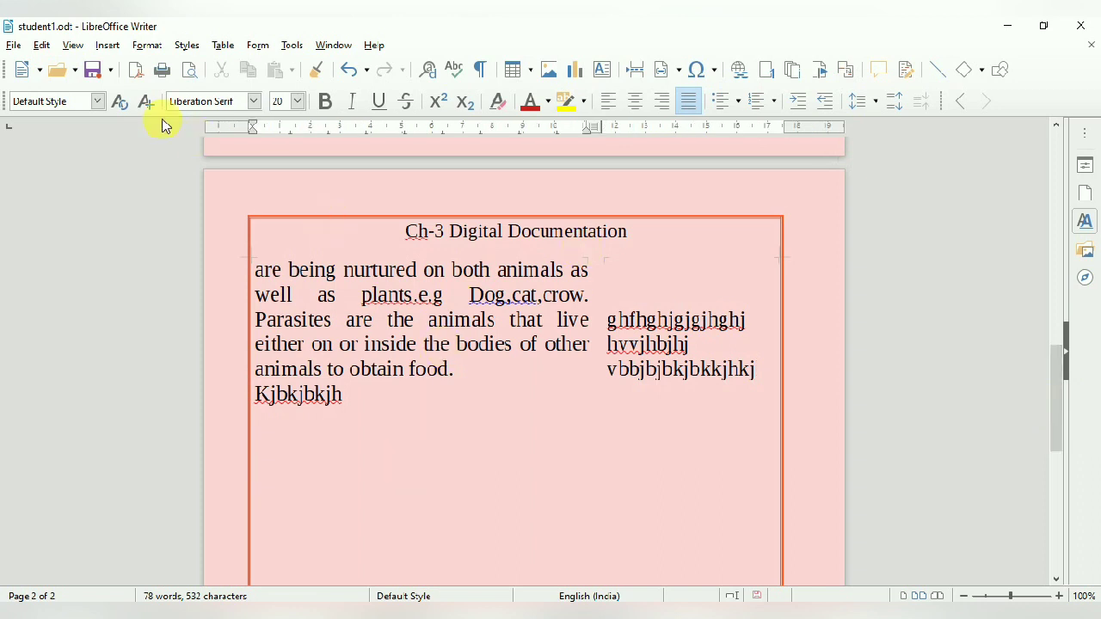
Insert the image file 85634 from the Desktop into the empty area of page 2's first column.
click(106, 47)
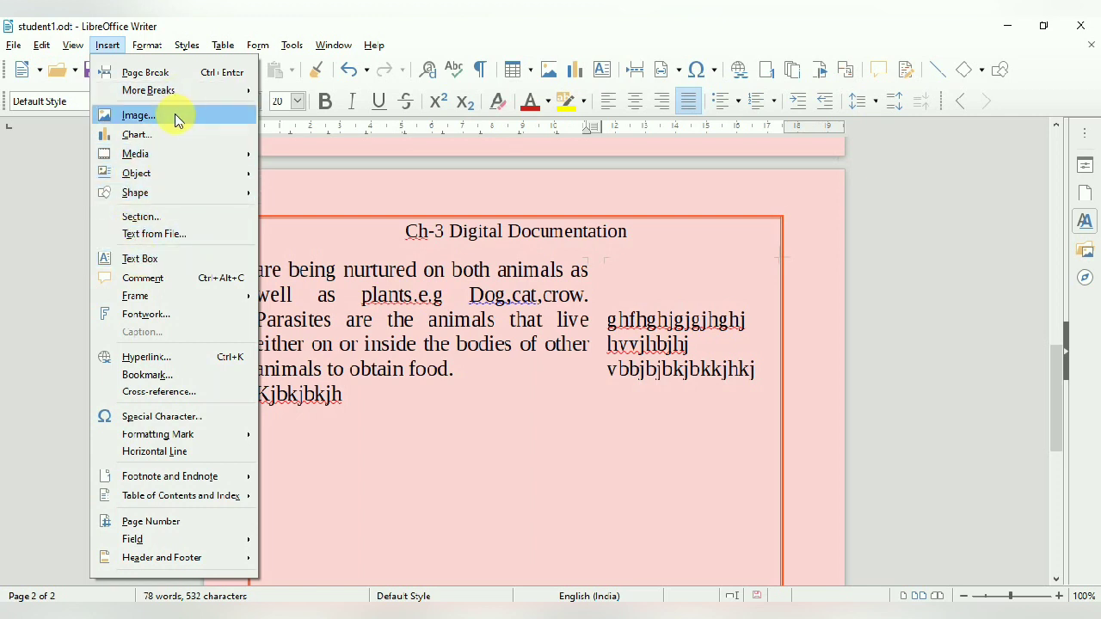
click(138, 115)
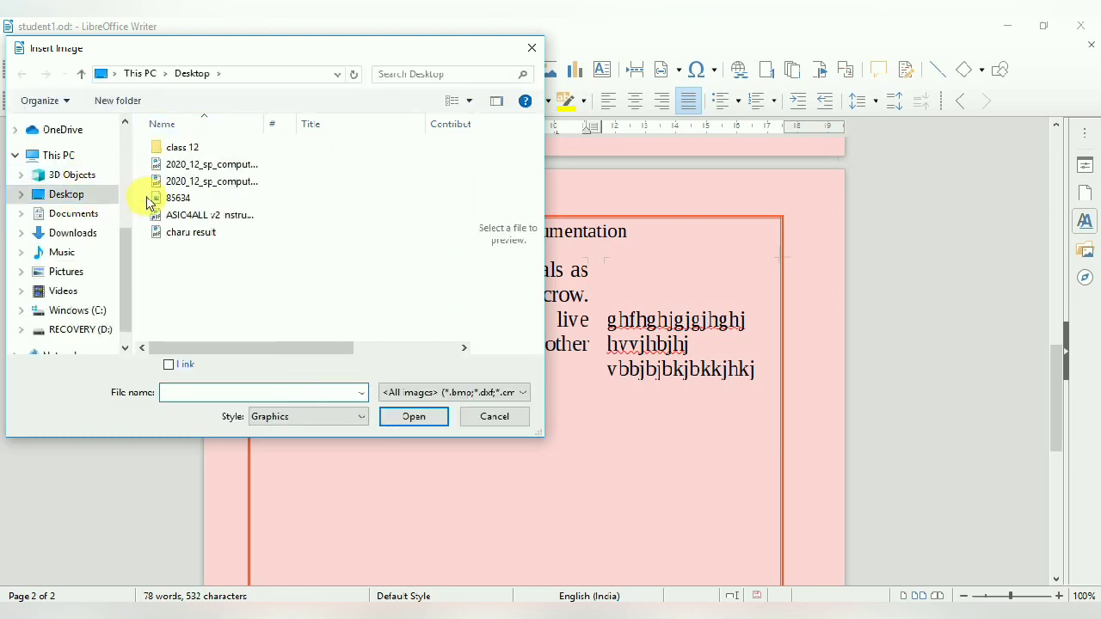
click(181, 219)
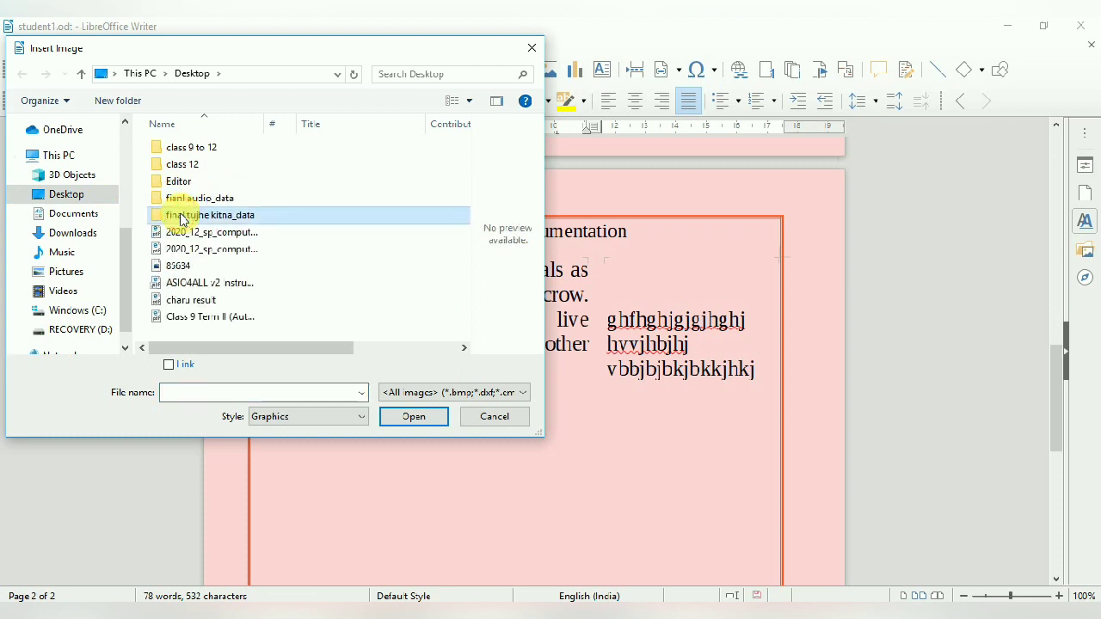
click(181, 270)
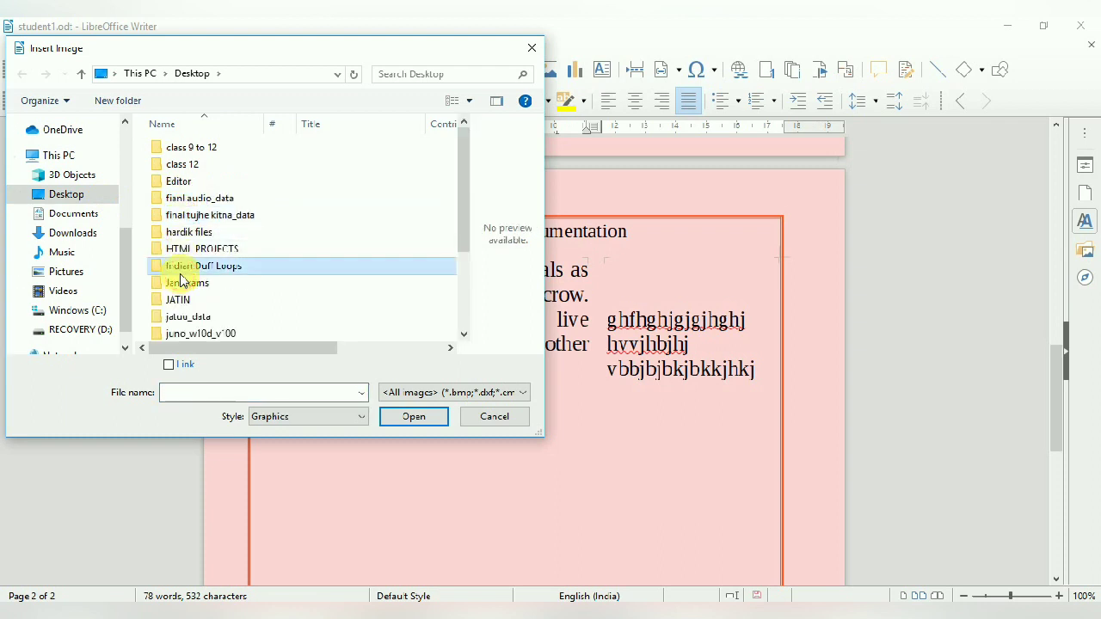
key(Down)
key(Down)
key(Down)
key(Down)
key(Down)
key(Down)
key(Down)
key(Down)
key(Down)
key(Down)
key(Down)
key(Down)
key(Down)
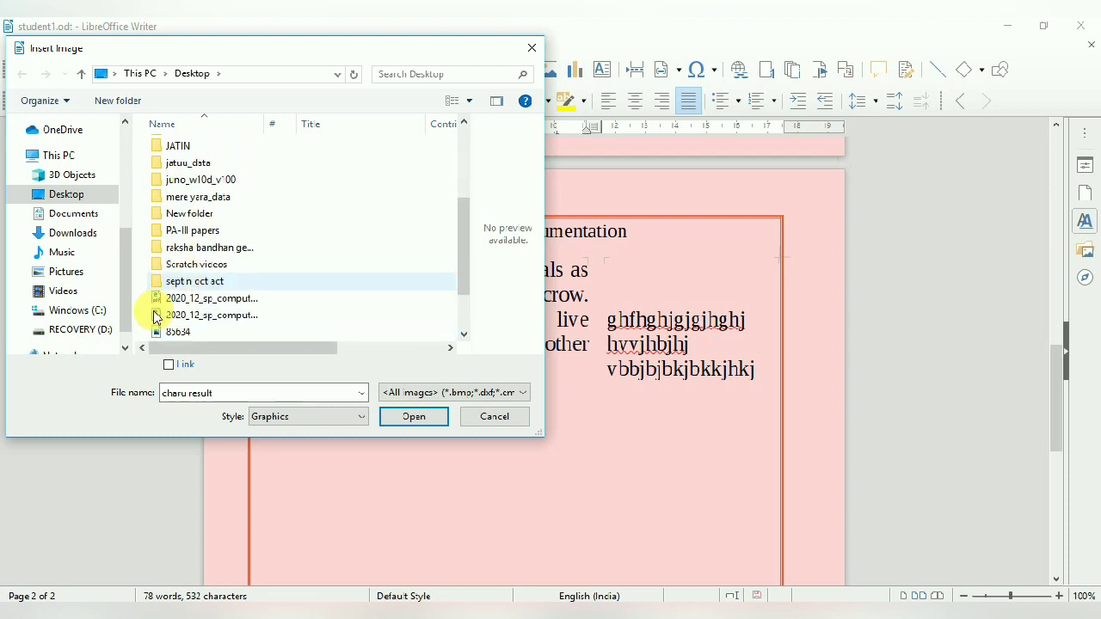
click(184, 331)
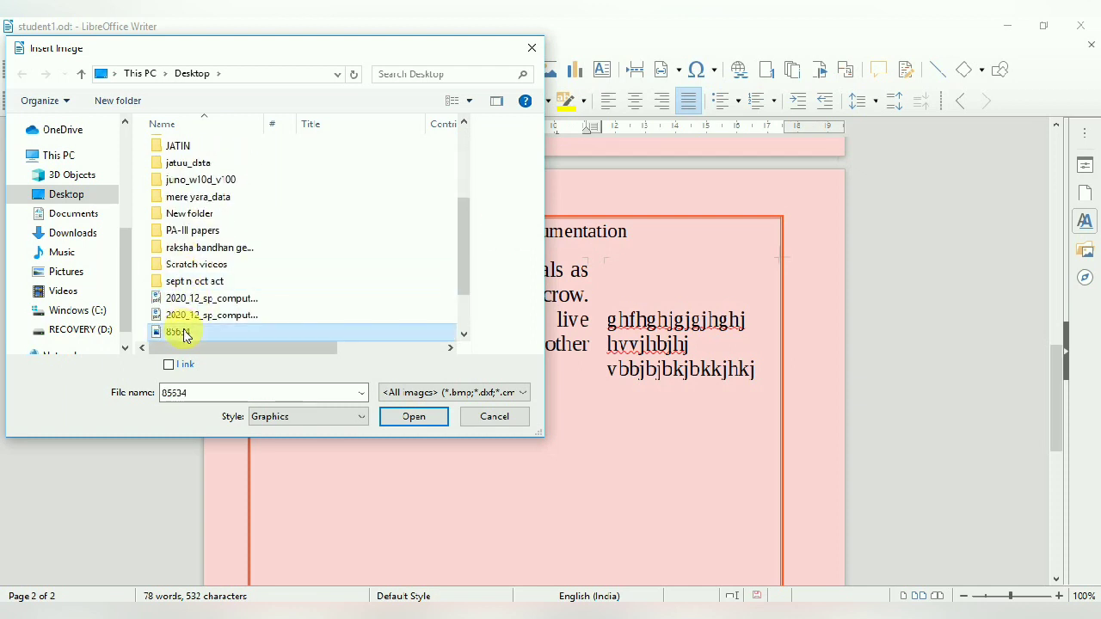
click(405, 418)
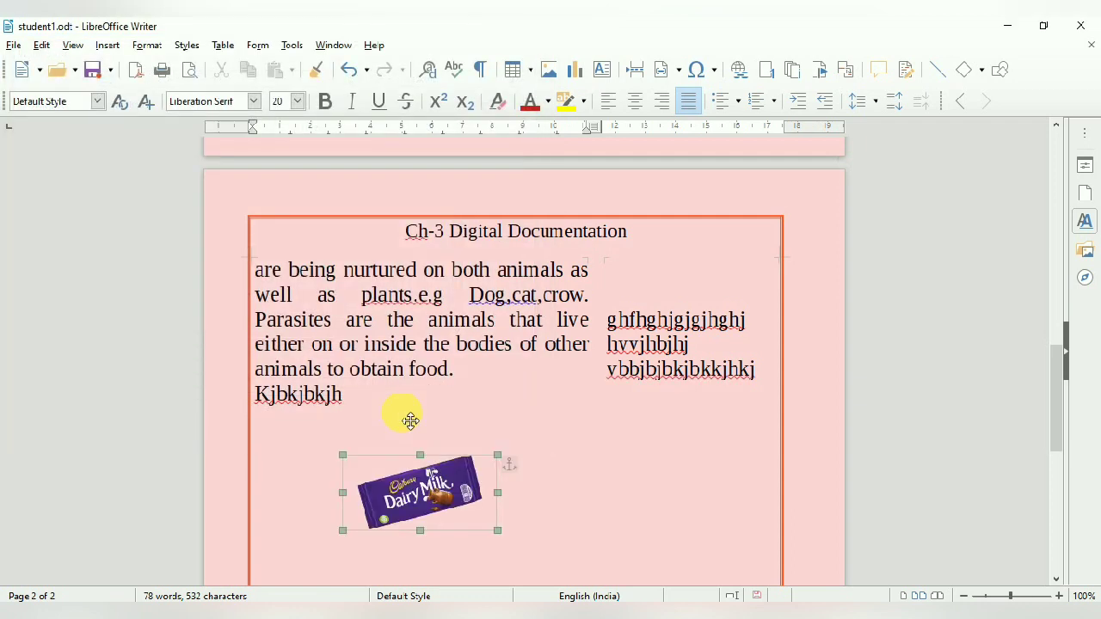
Enlarge the inserted chocolate bar image to about 8.43 × 4.13 cm and keep it selected.
drag(506, 496, 669, 480)
drag(514, 506, 508, 511)
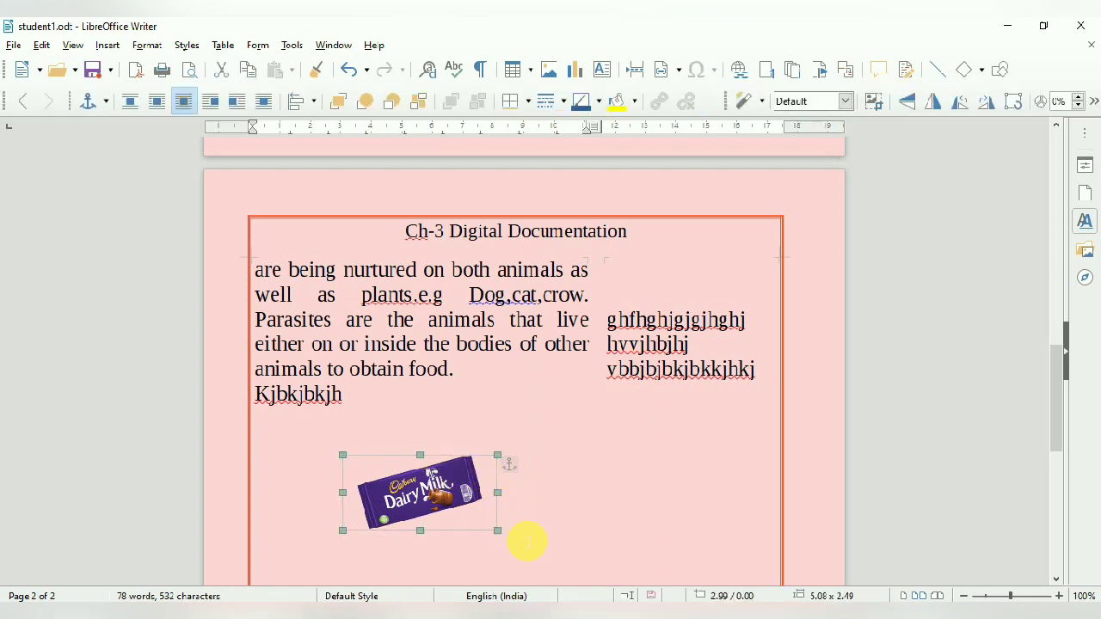
drag(501, 536, 604, 568)
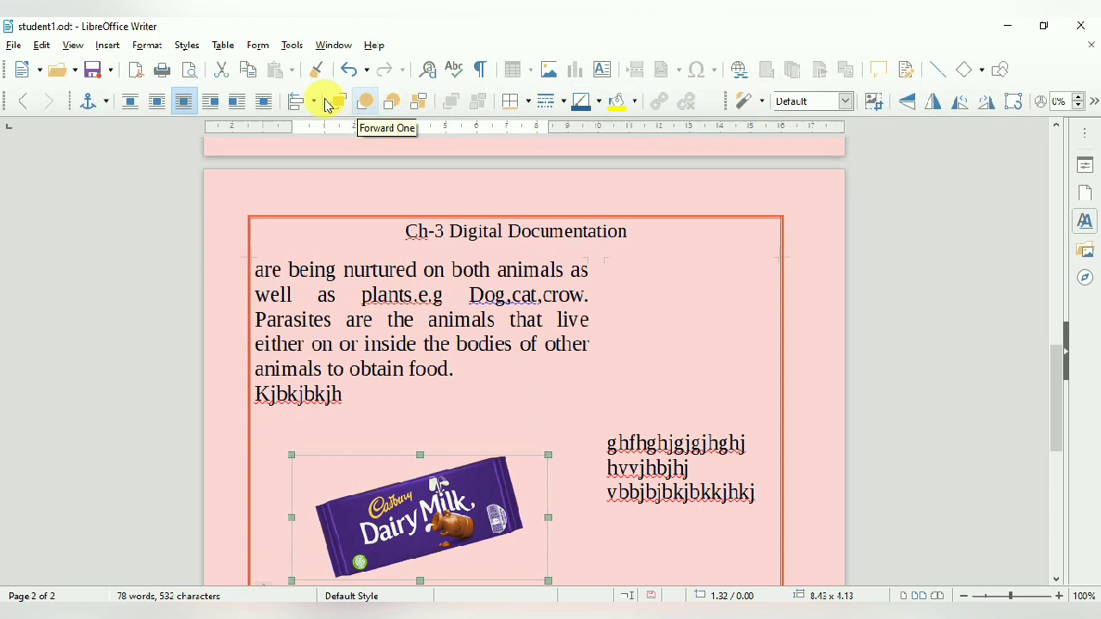
click(463, 434)
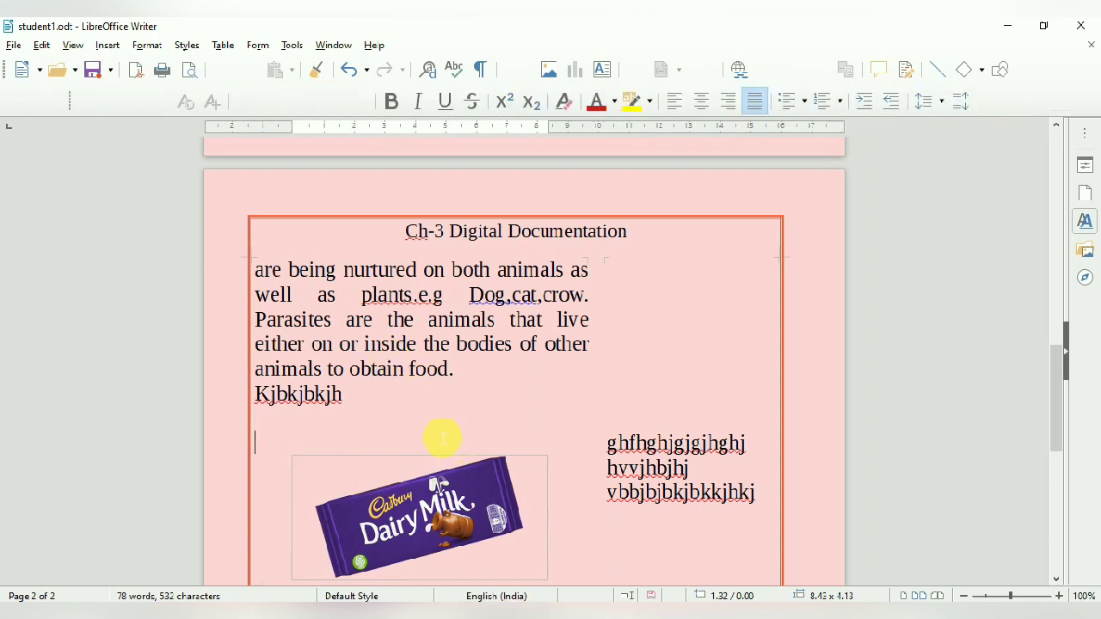
click(430, 492)
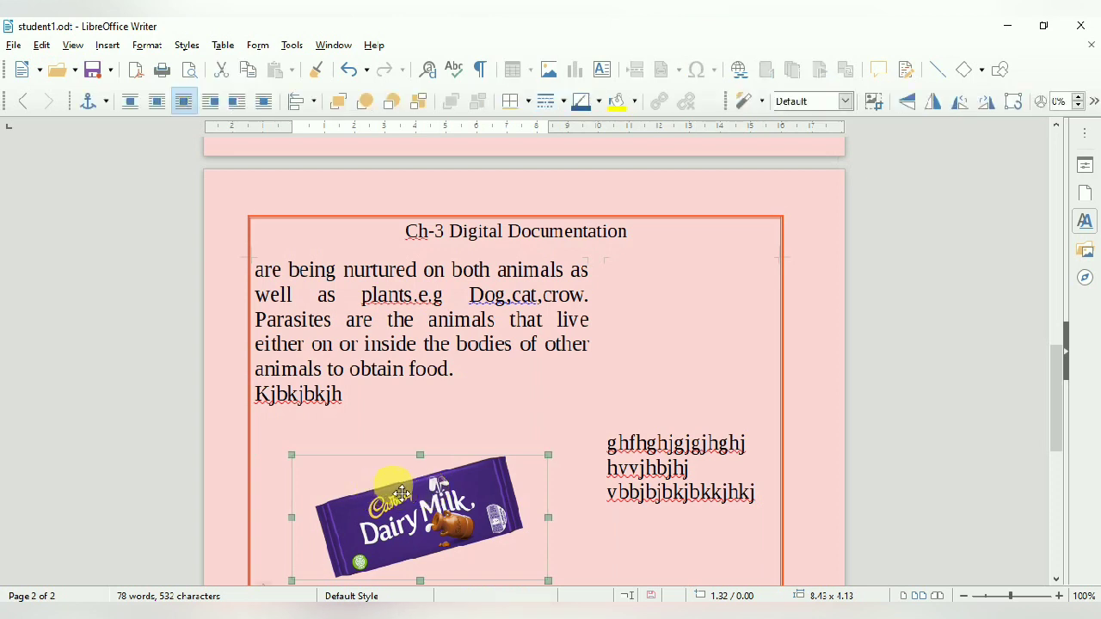
Draw a block arc from the basic shapes below the image and enlarge it to about 6.17 × 2.67 cm.
click(108, 46)
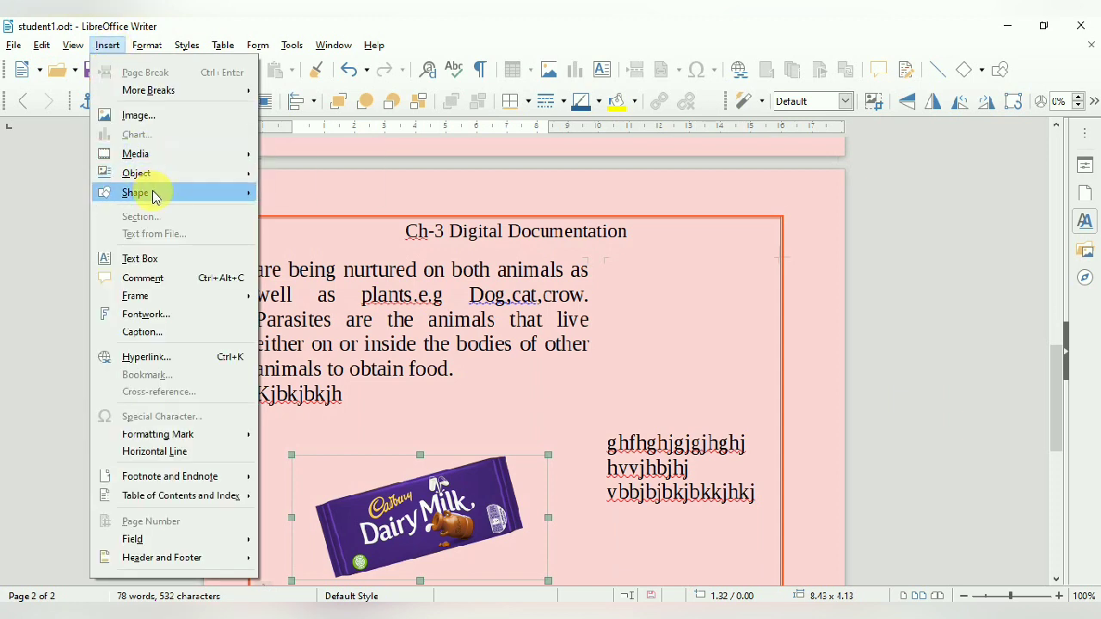
mouse_move(201, 191)
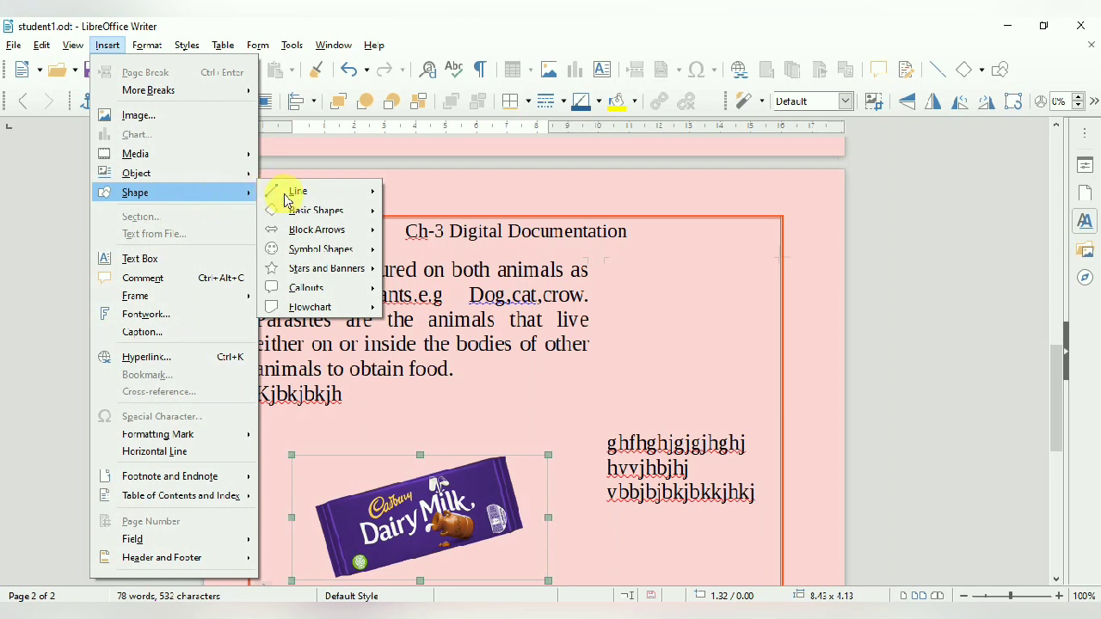
mouse_move(284, 194)
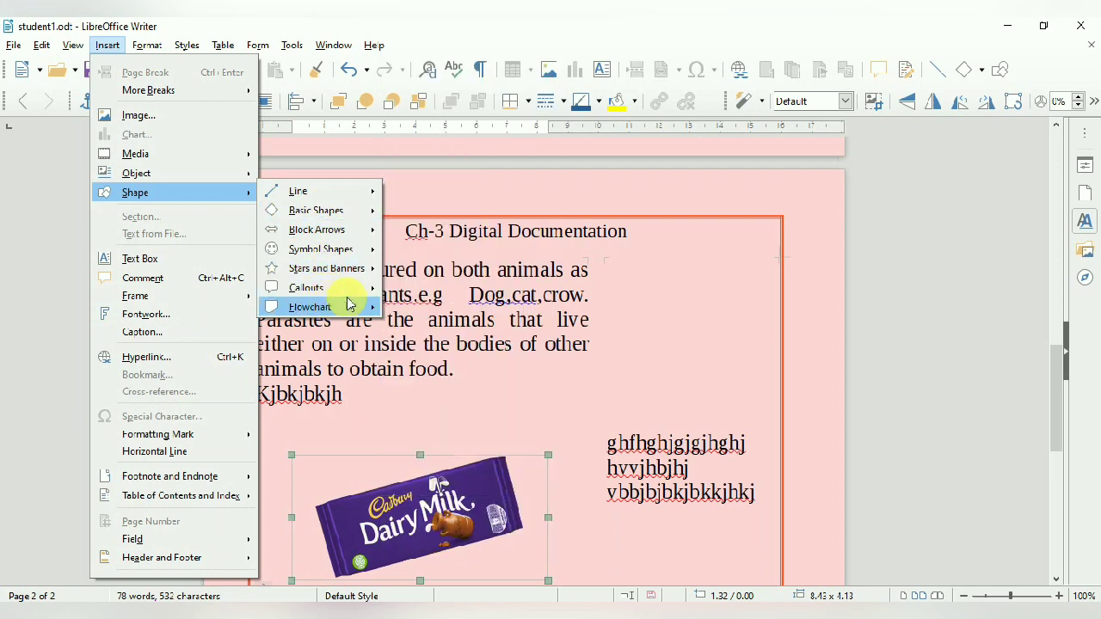
mouse_move(355, 219)
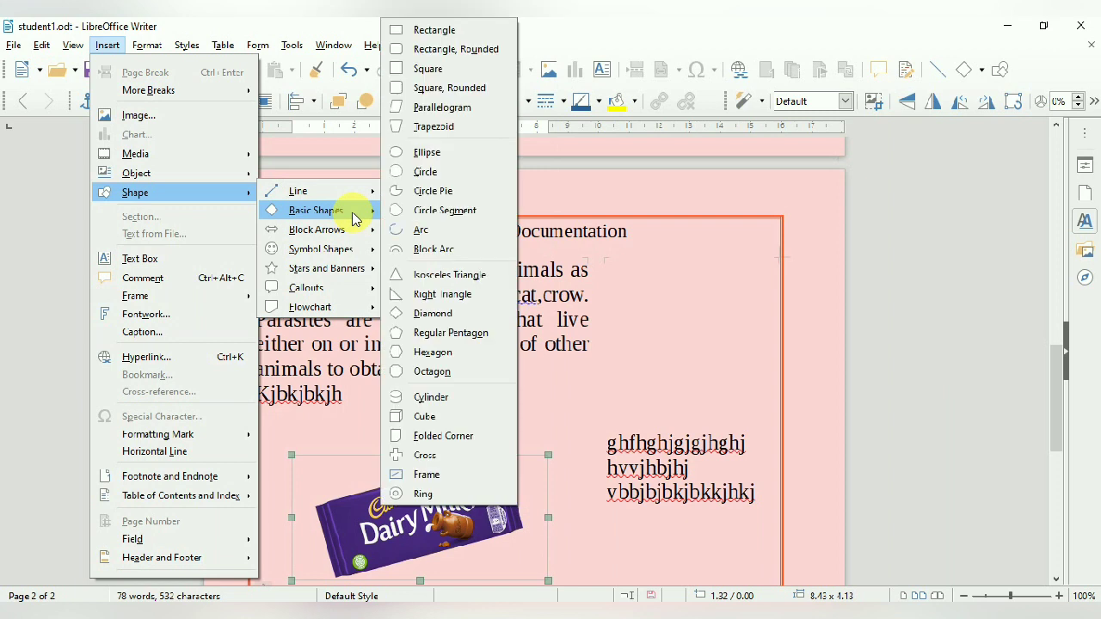
click(433, 249)
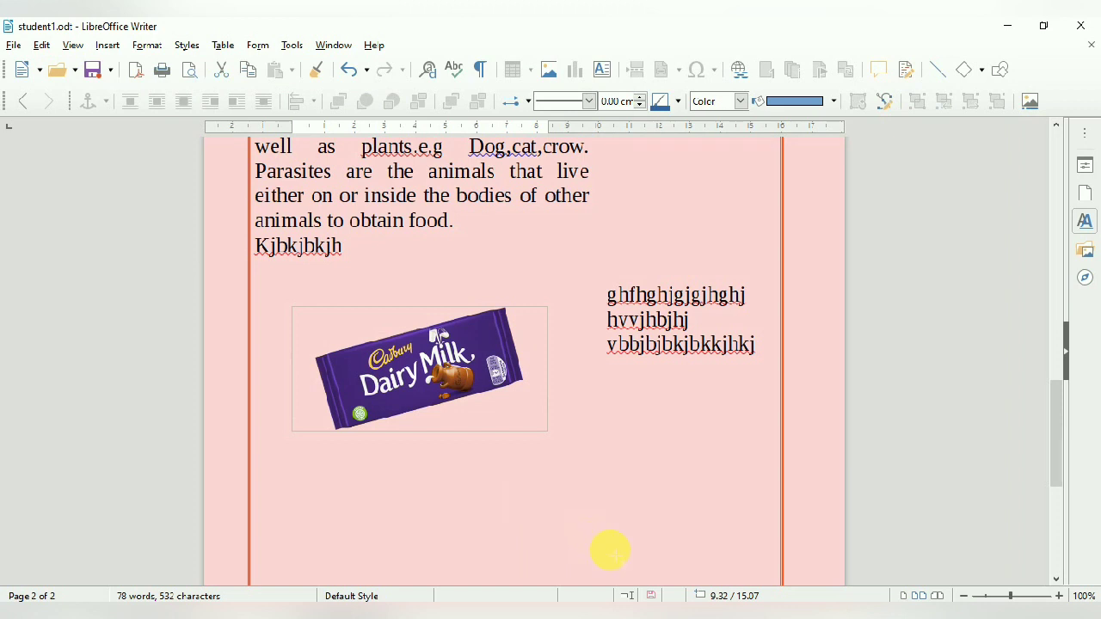
drag(516, 497, 578, 537)
key(Delete)
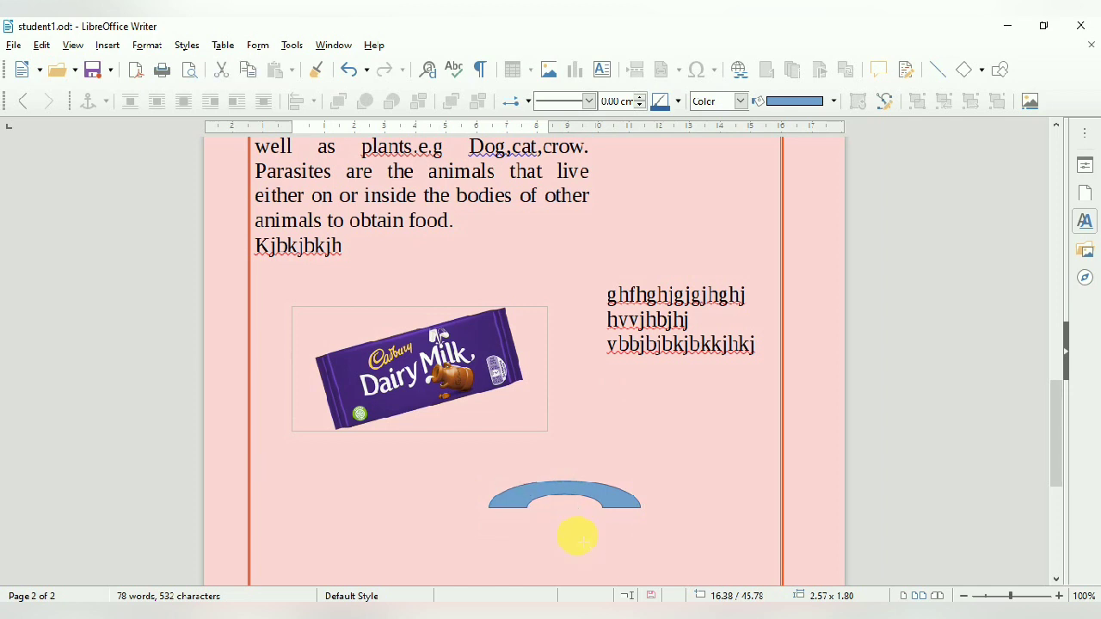
click(606, 490)
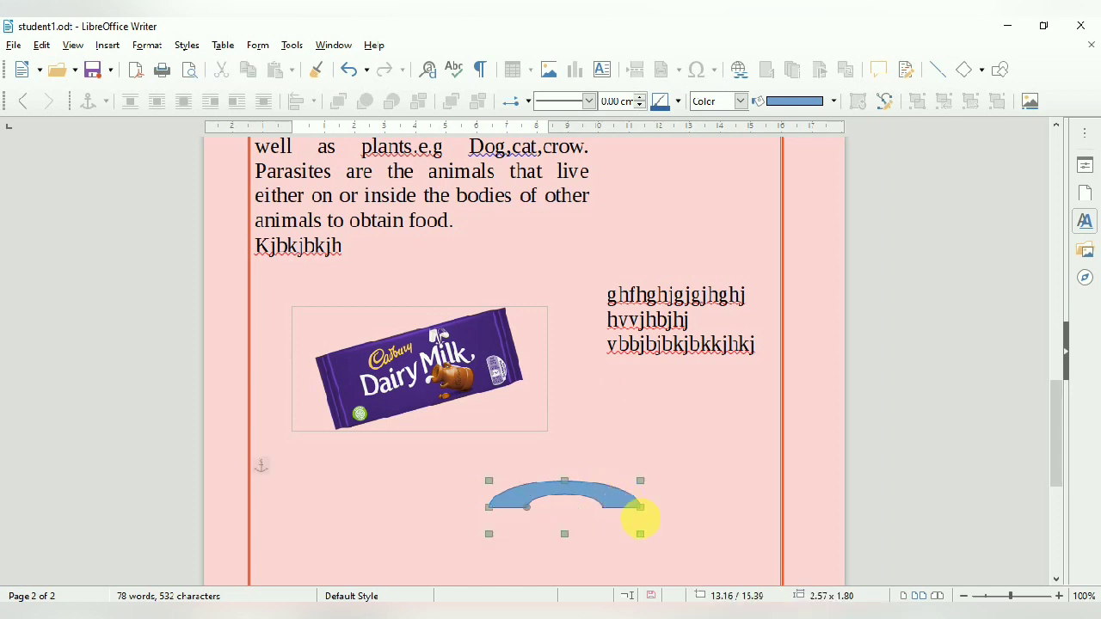
drag(644, 536, 681, 566)
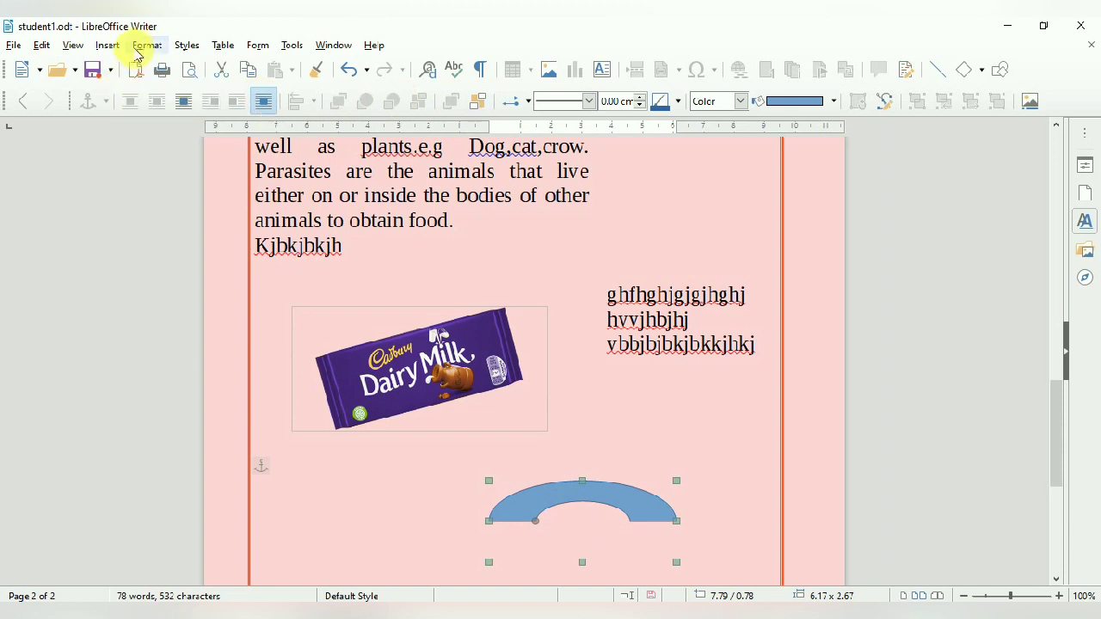
Draw a text box about 3.39 × 2.15 cm below the image, beside the block arc.
click(107, 45)
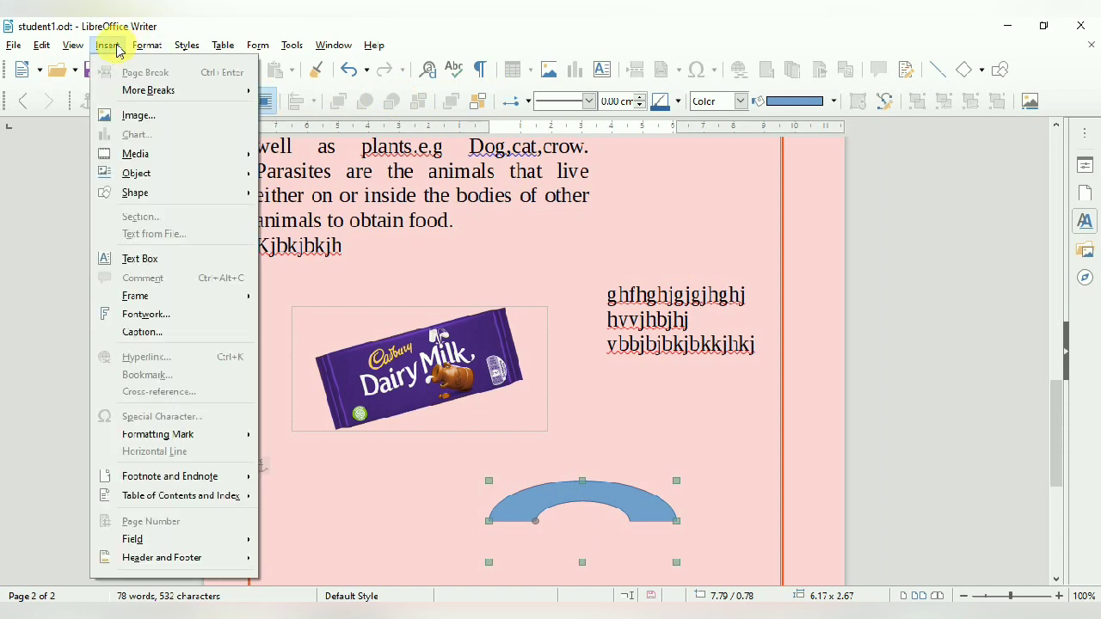
click(151, 260)
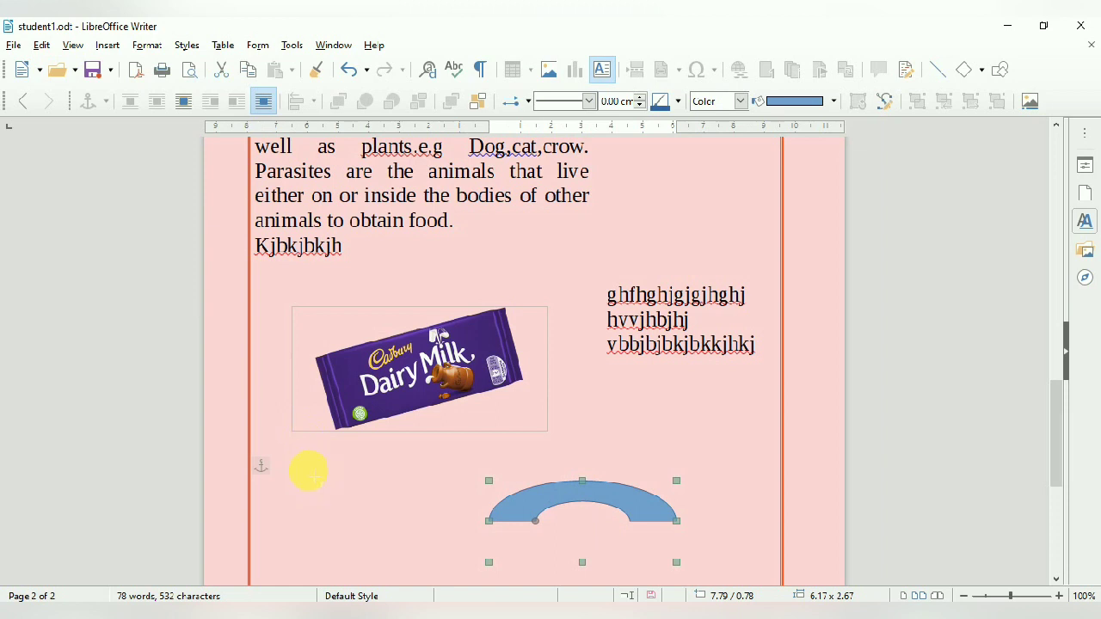
drag(301, 467, 409, 538)
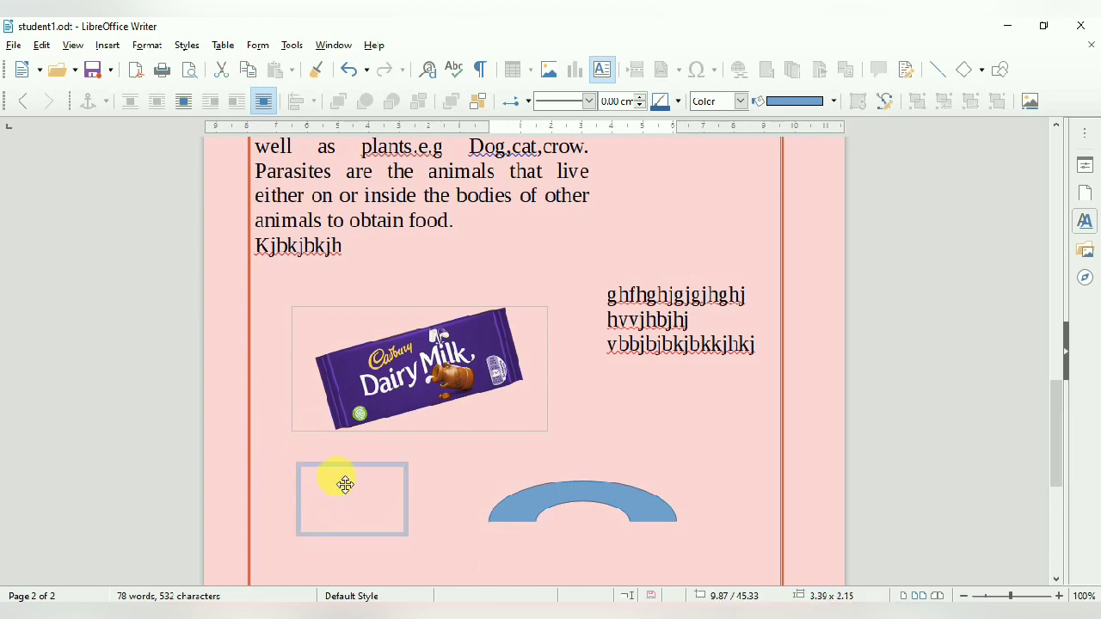
click(359, 528)
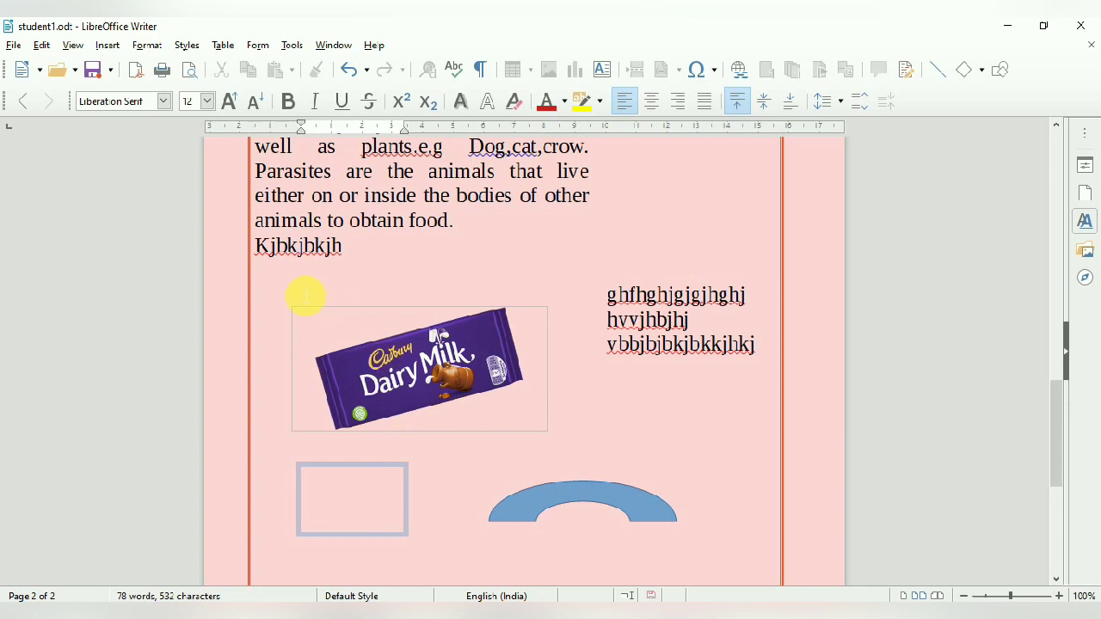
Insert a Fontwork object in the plain black wavy style, second in the gallery's first row.
click(107, 46)
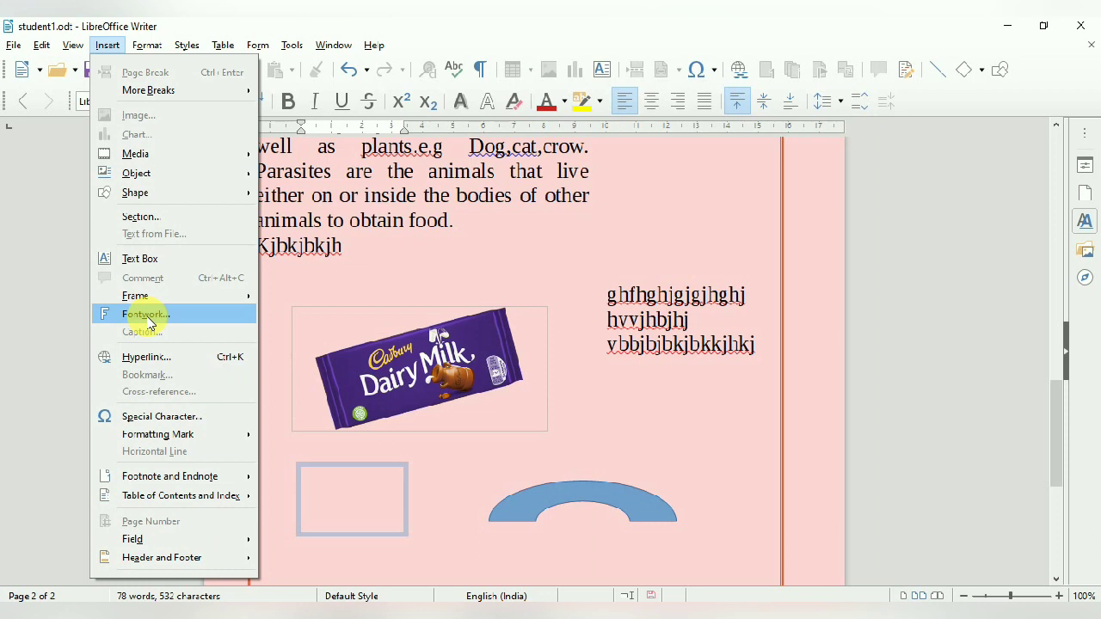
key(Escape)
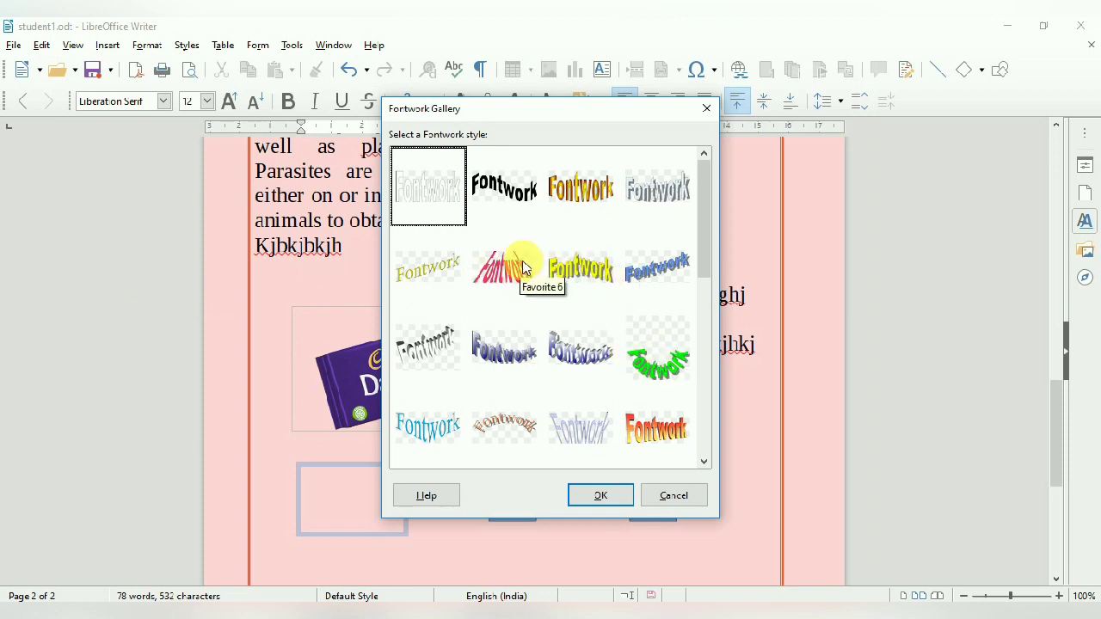
click(517, 195)
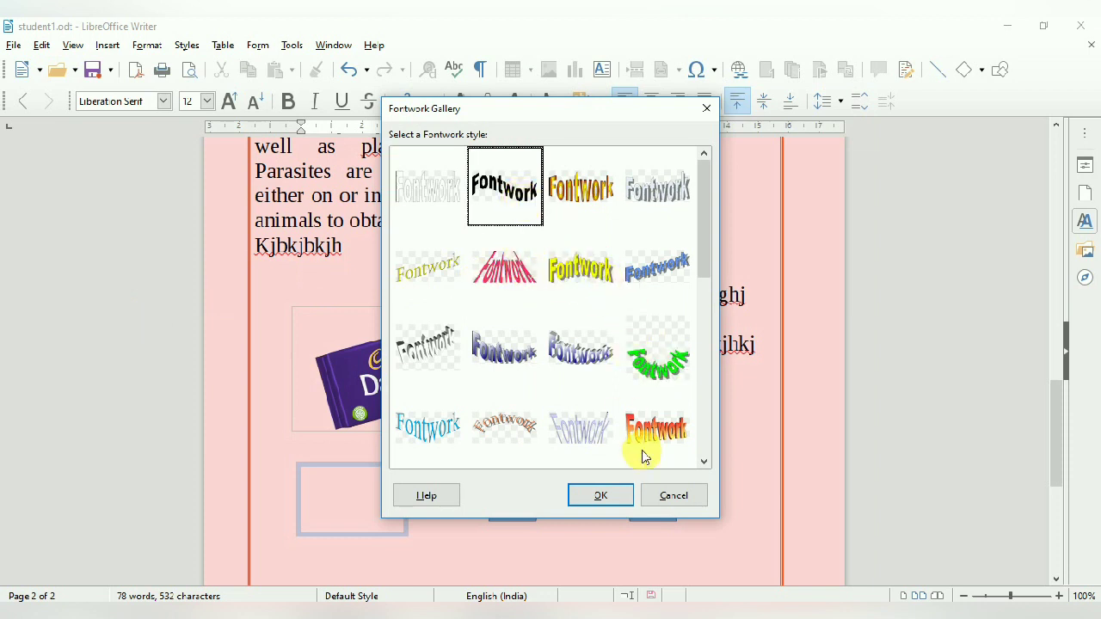
click(602, 497)
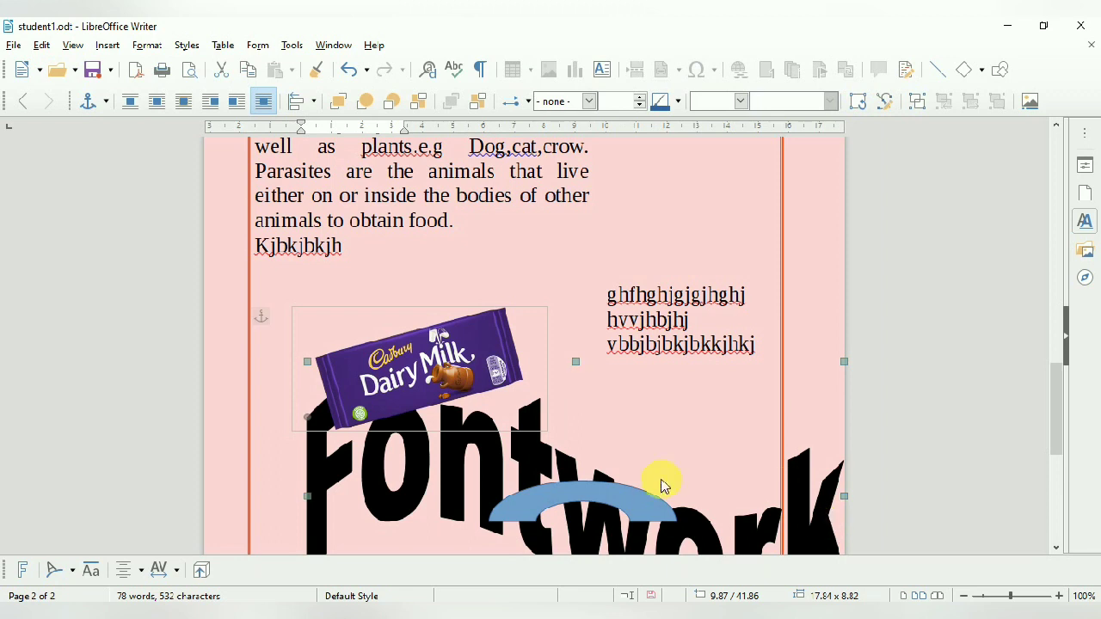
Shrink the Fontwork object to about 13.69 × 4.75 cm so it fits within the page border below the image.
click(604, 496)
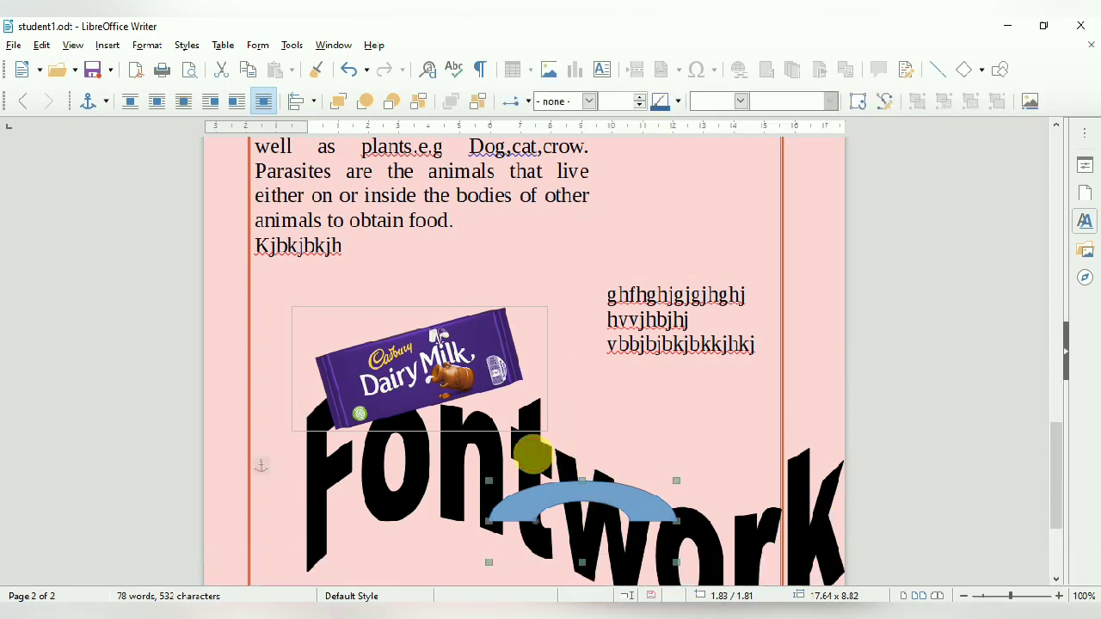
click(534, 454)
scroll(534, 456, down, 4)
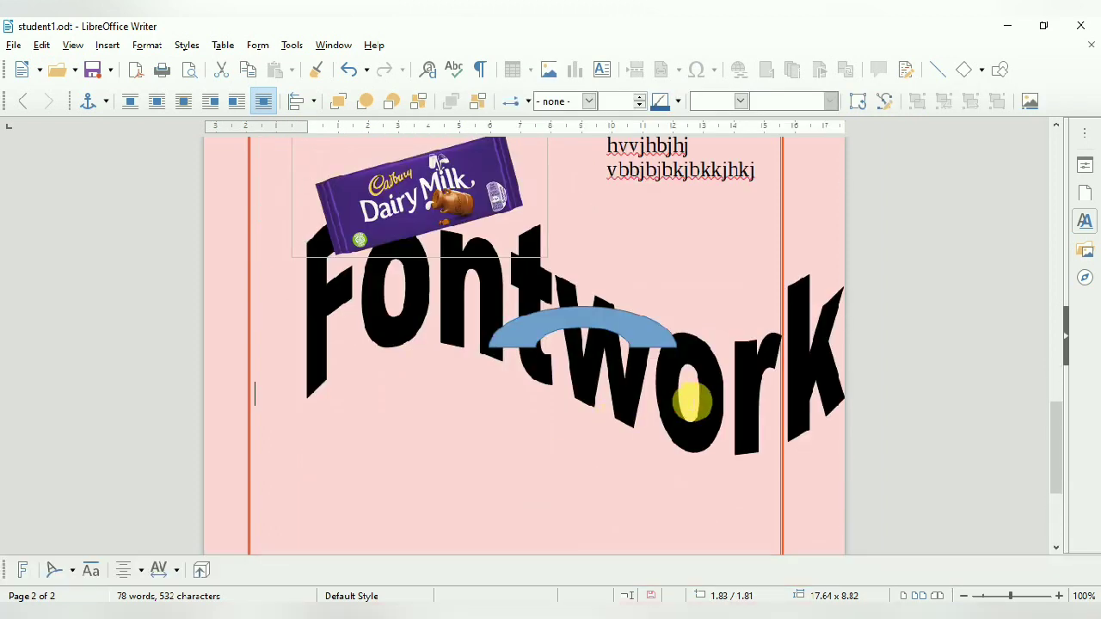
click(714, 395)
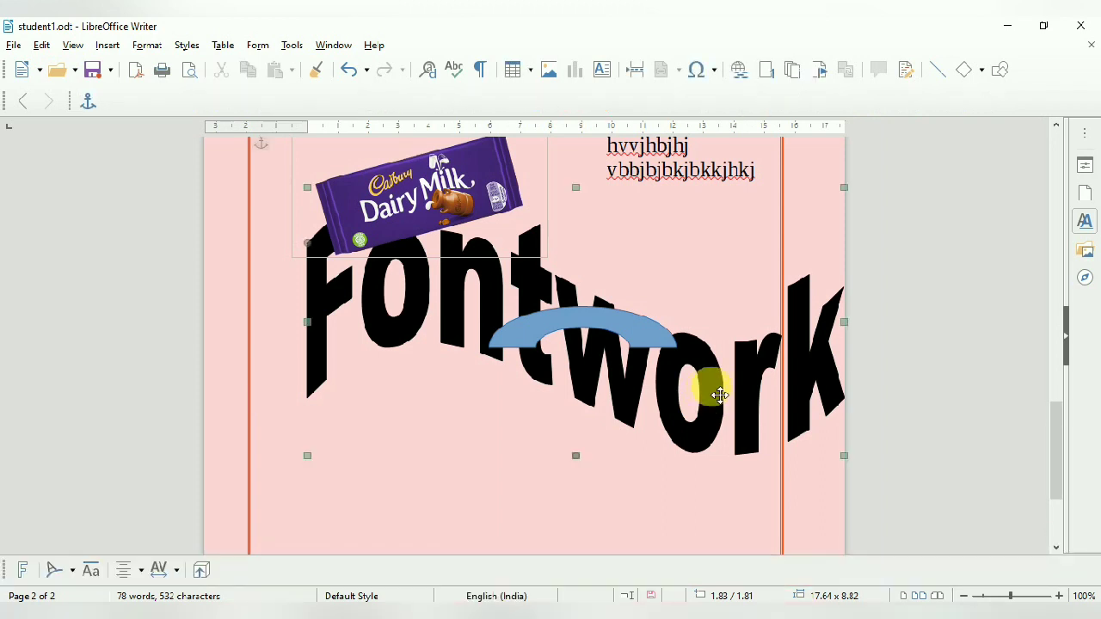
drag(844, 188, 729, 318)
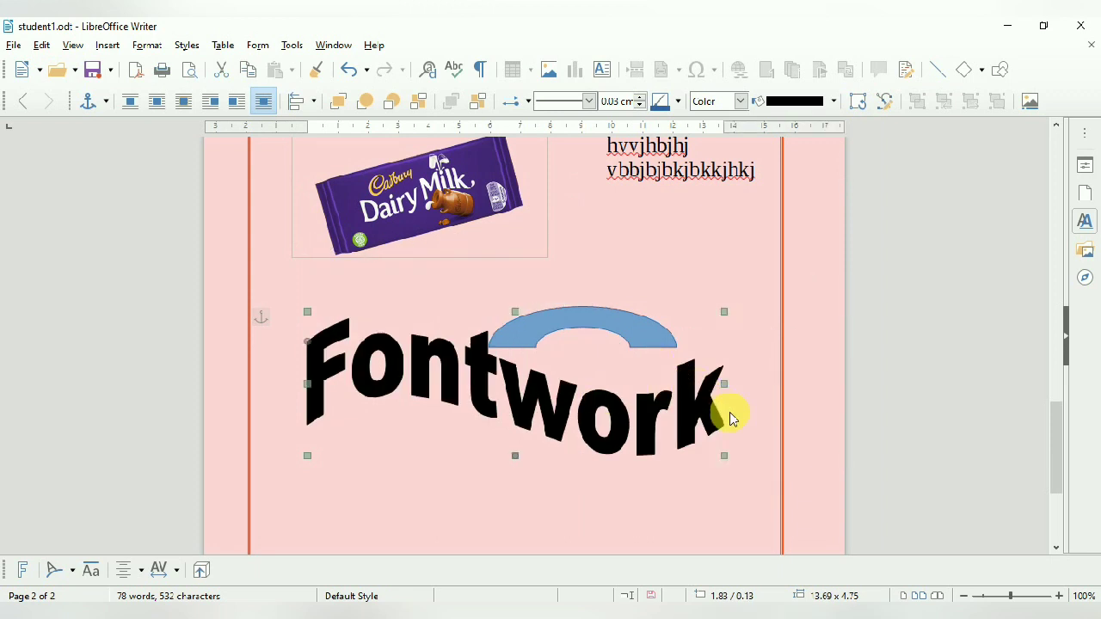
Replace the Fontwork object's text with "class-9" and apply the change.
double_click(713, 436)
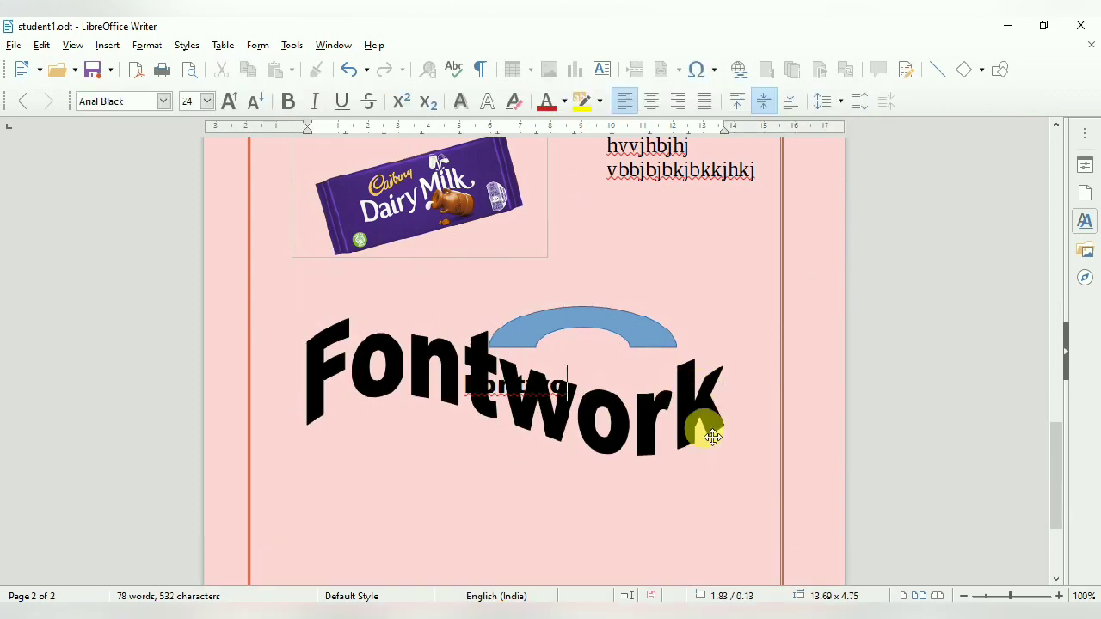
key(BackSpace)
key(BackSpace)
key(BackSpace)
key(BackSpace)
key(BackSpace)
key(BackSpace)
key(BackSpace)
key(BackSpace)
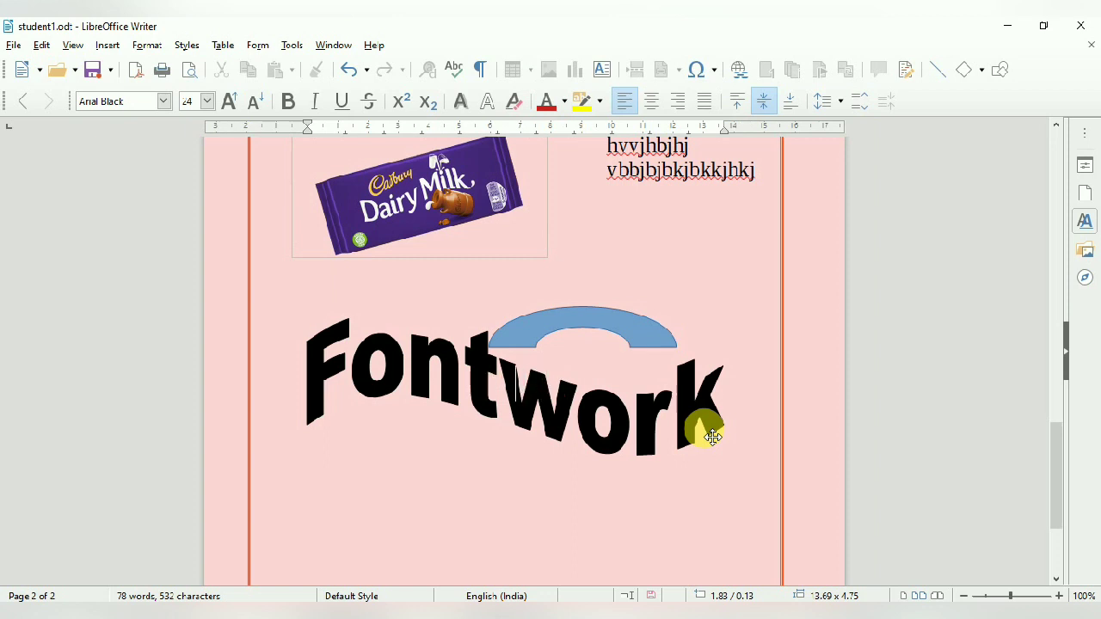
text(class-9)
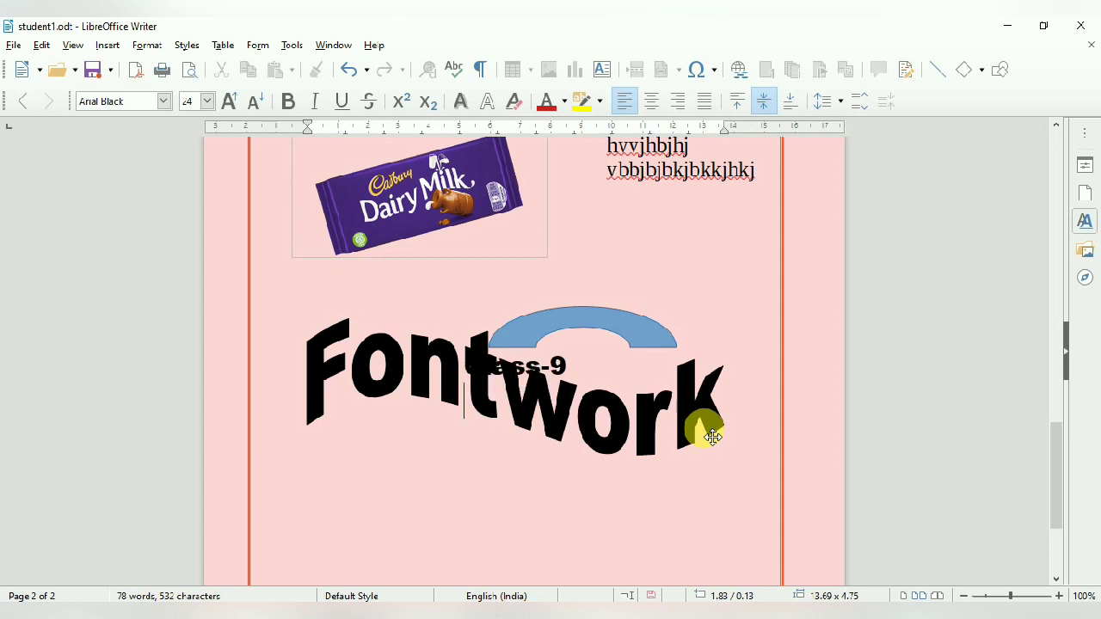
double_click(538, 372)
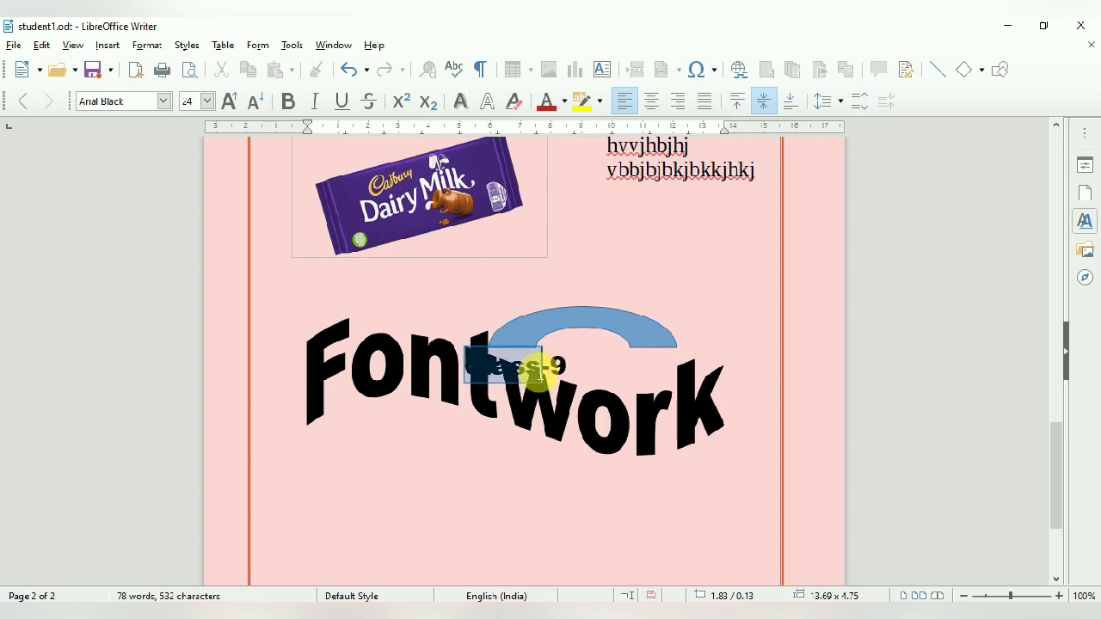
click(551, 366)
click(566, 367)
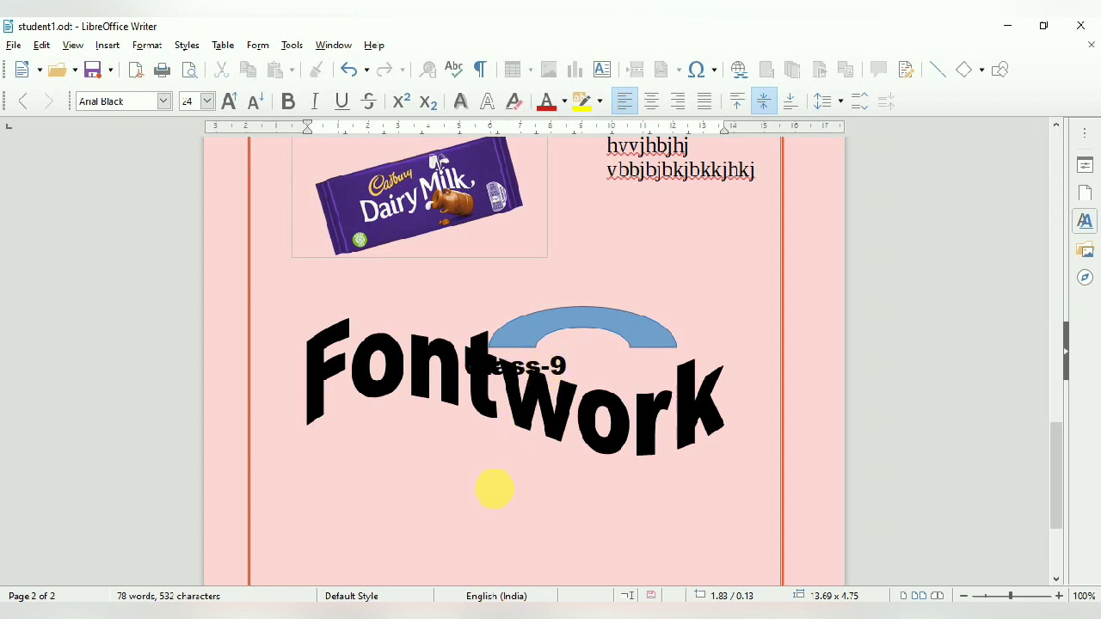
click(500, 496)
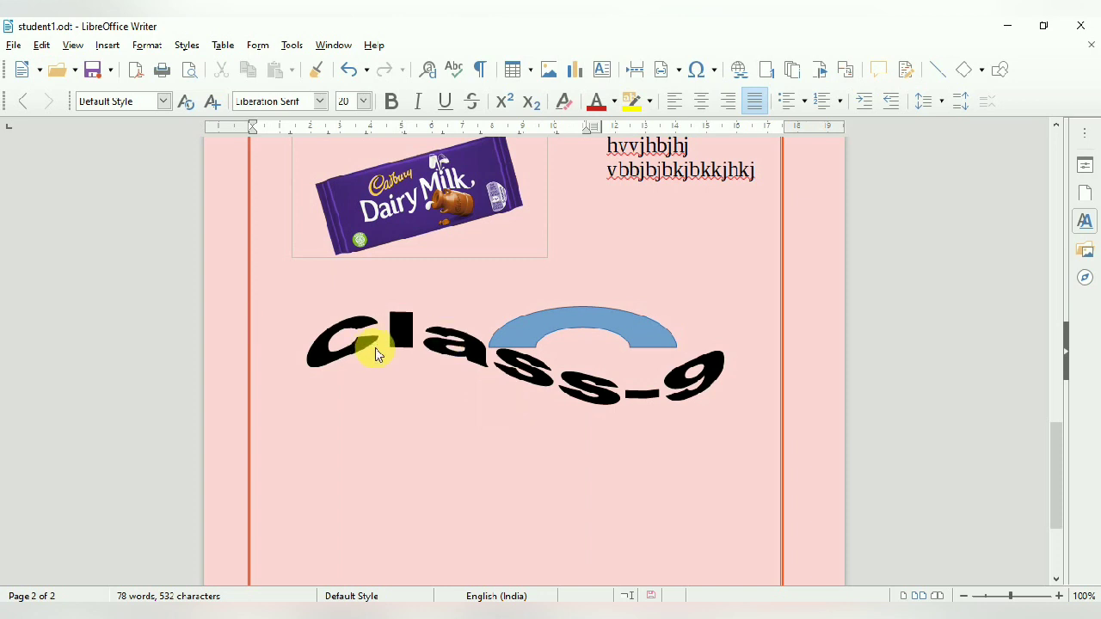
Insert the @ special character (COMMERCIAL AT) in the Liberation Serif font beside the Fontwork object.
click(107, 45)
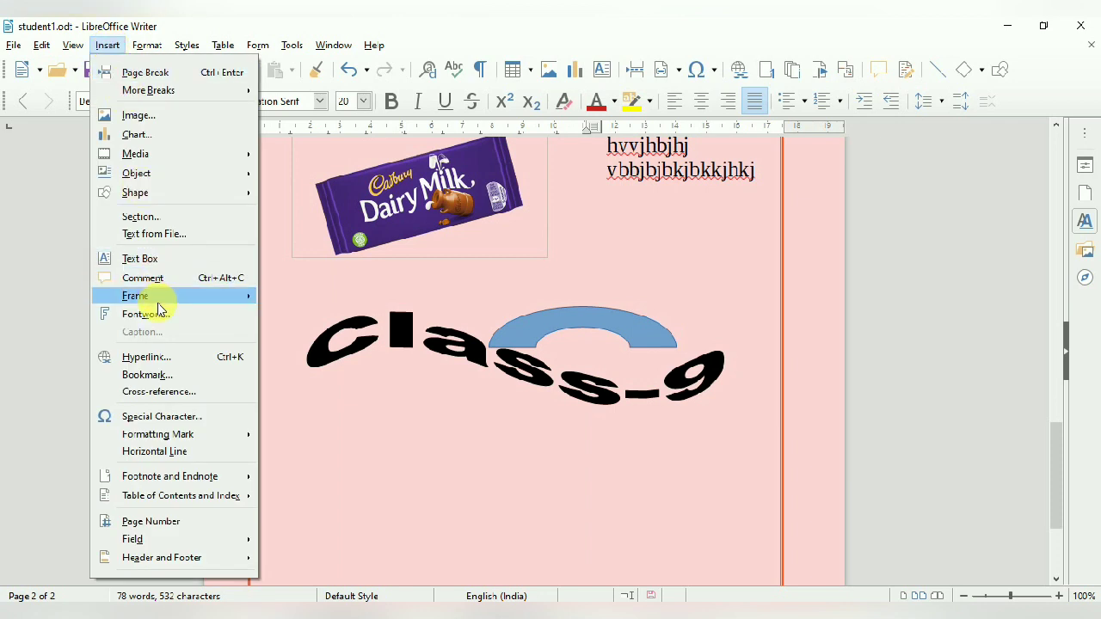
click(176, 422)
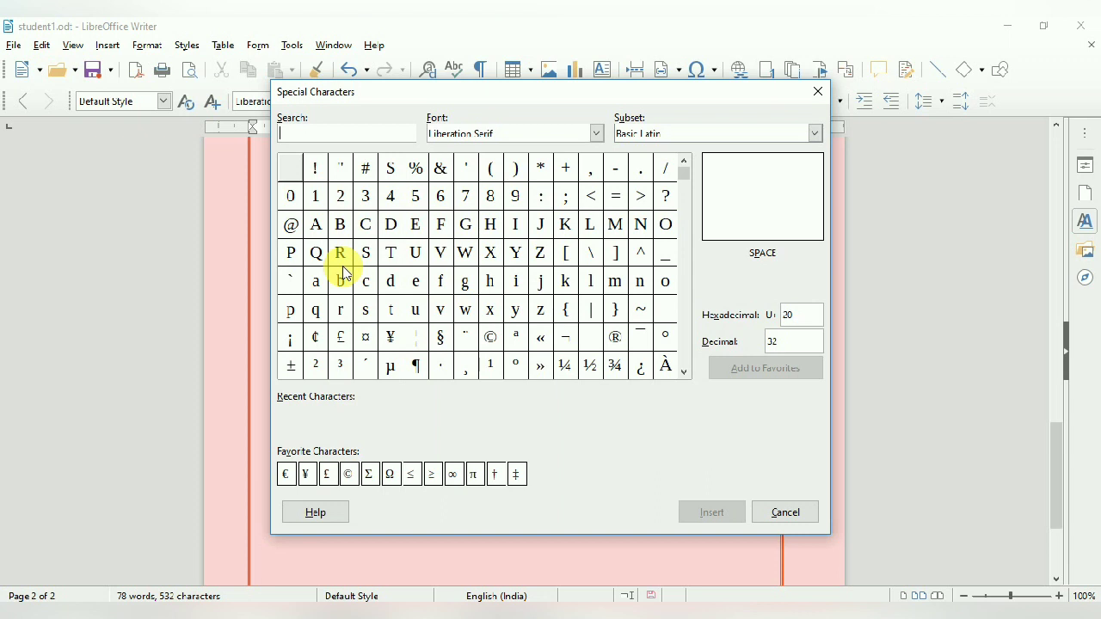
click(293, 228)
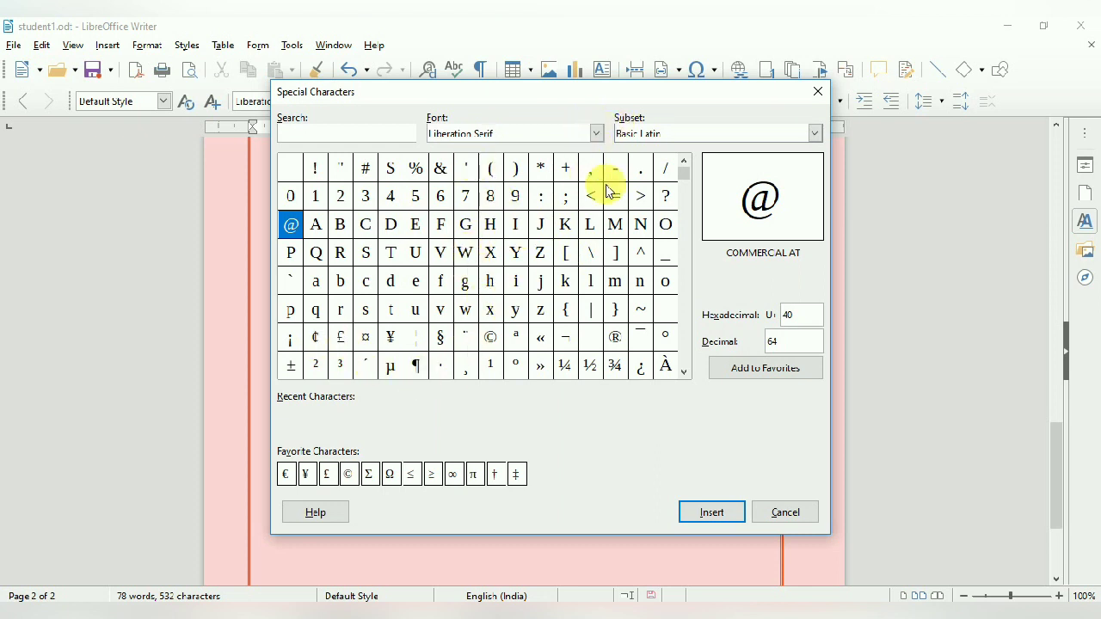
drag(682, 172, 567, 153)
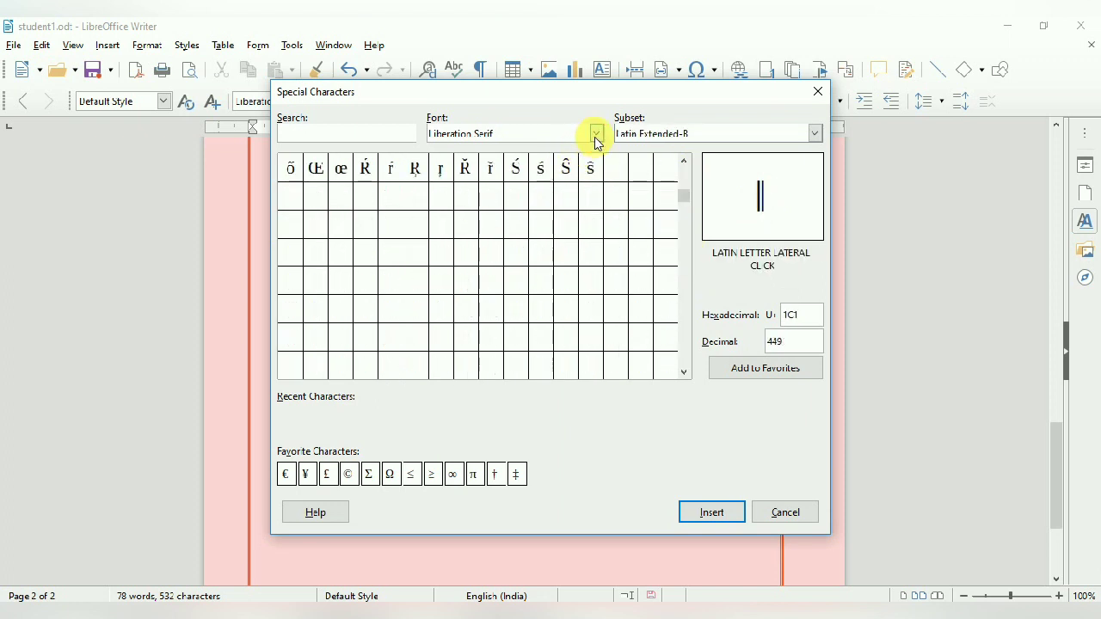
click(594, 135)
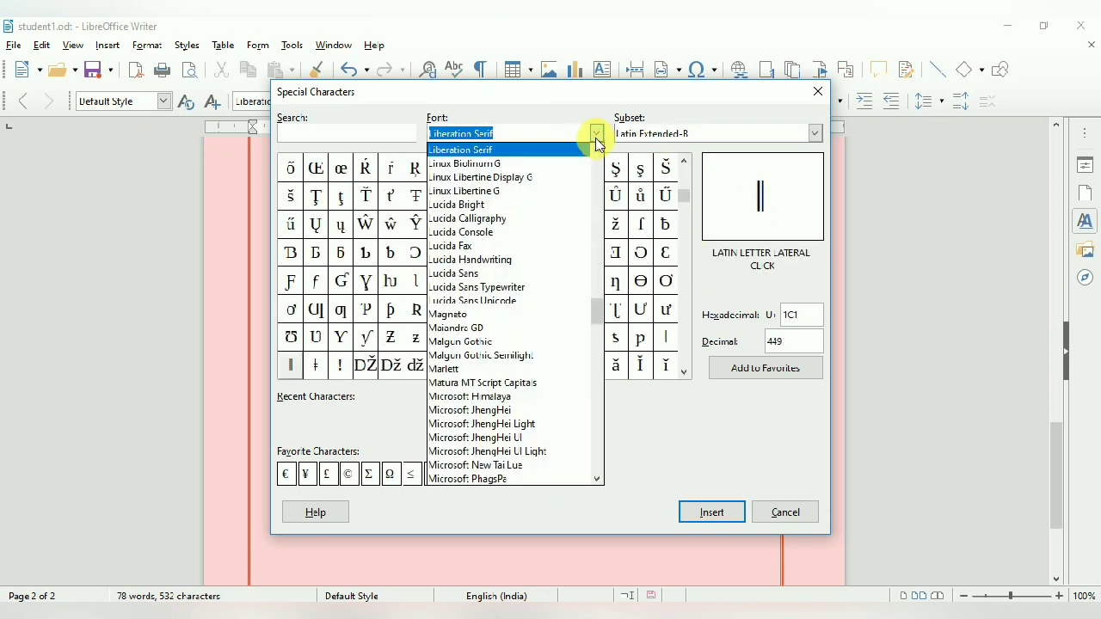
click(644, 143)
drag(686, 192, 683, 172)
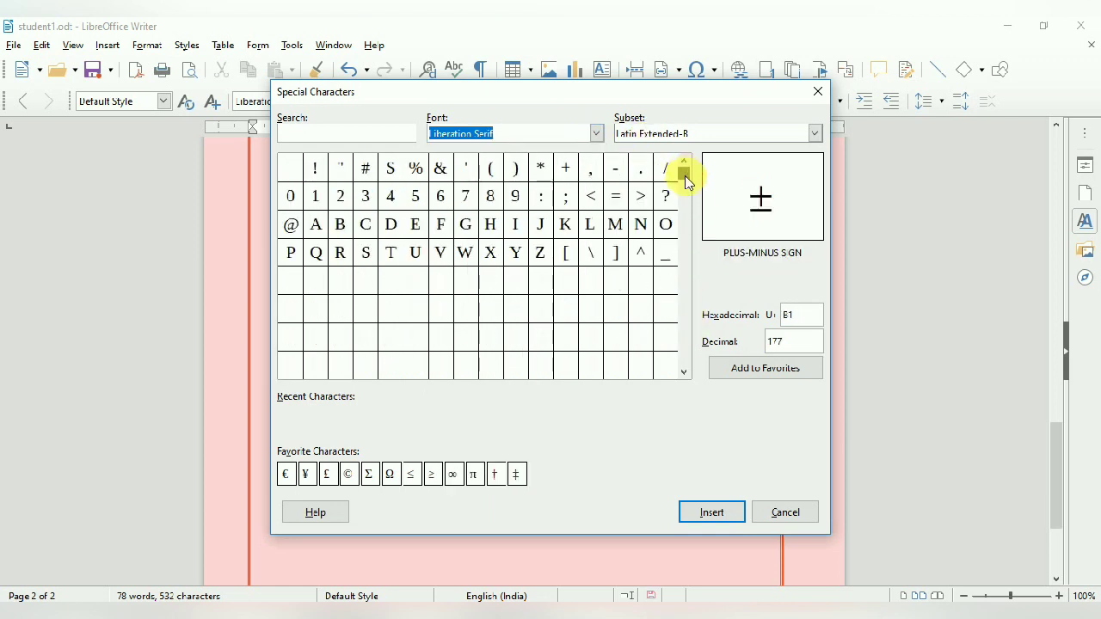
click(293, 225)
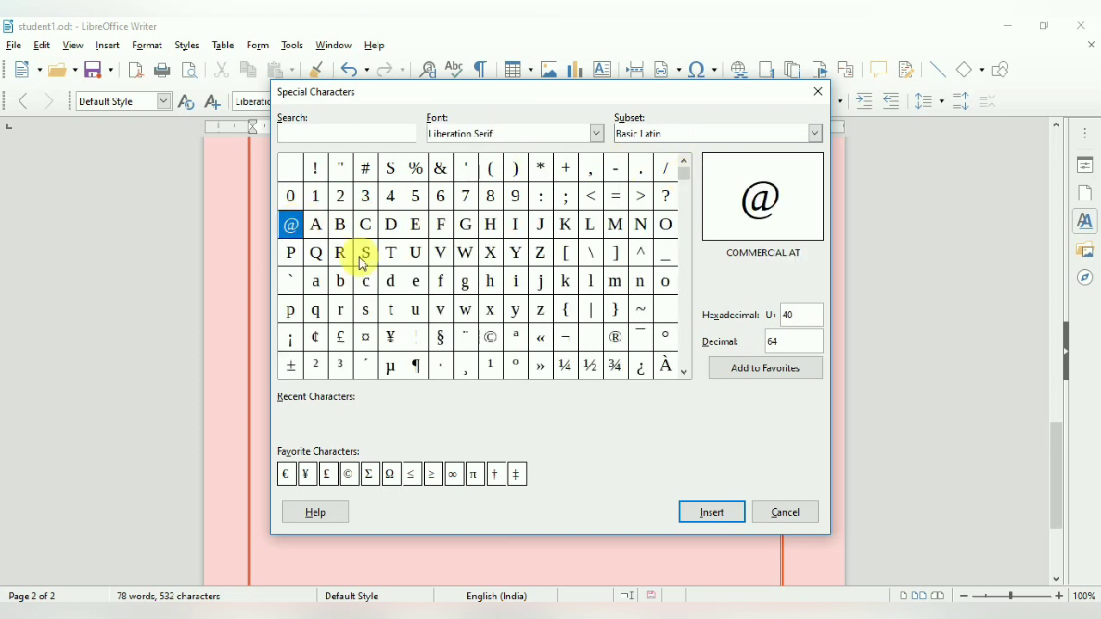
click(713, 512)
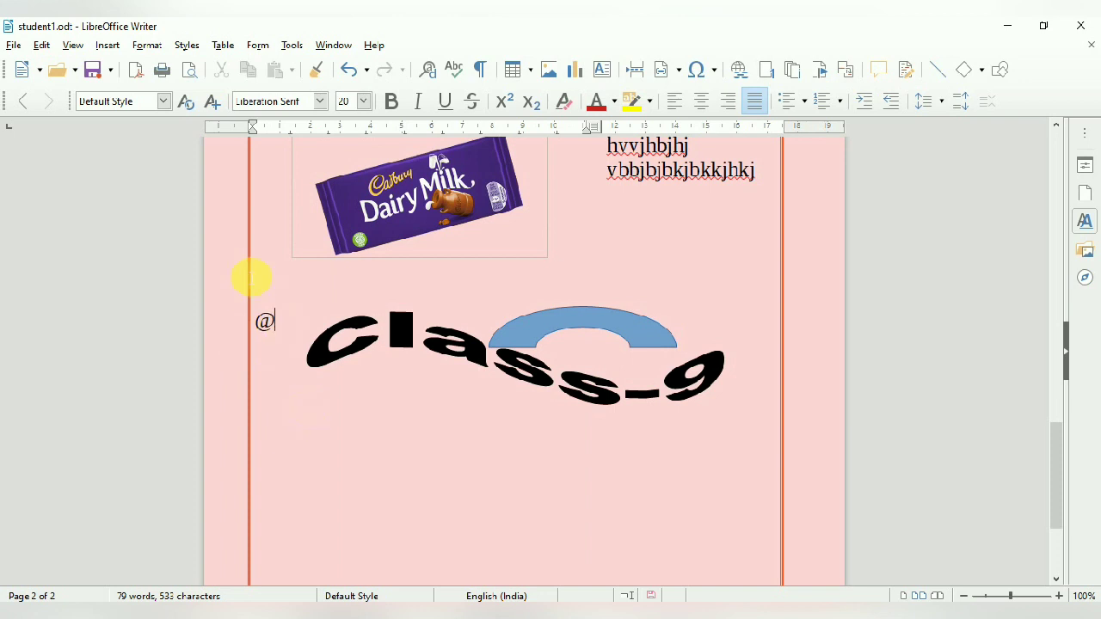
click(107, 45)
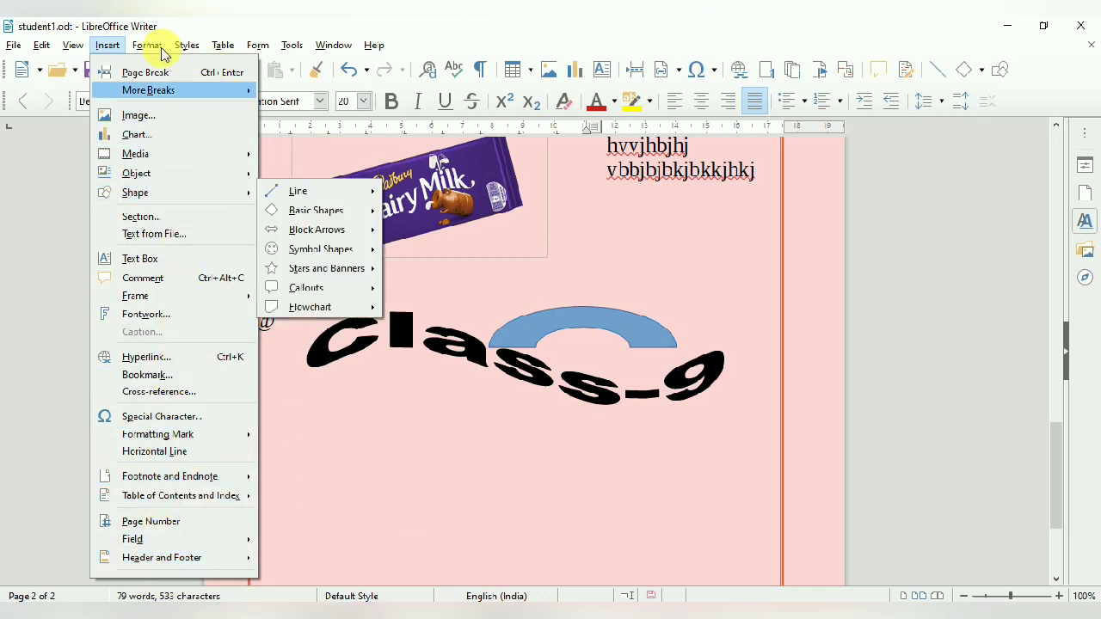
key(Escape)
key(ctrl+s)
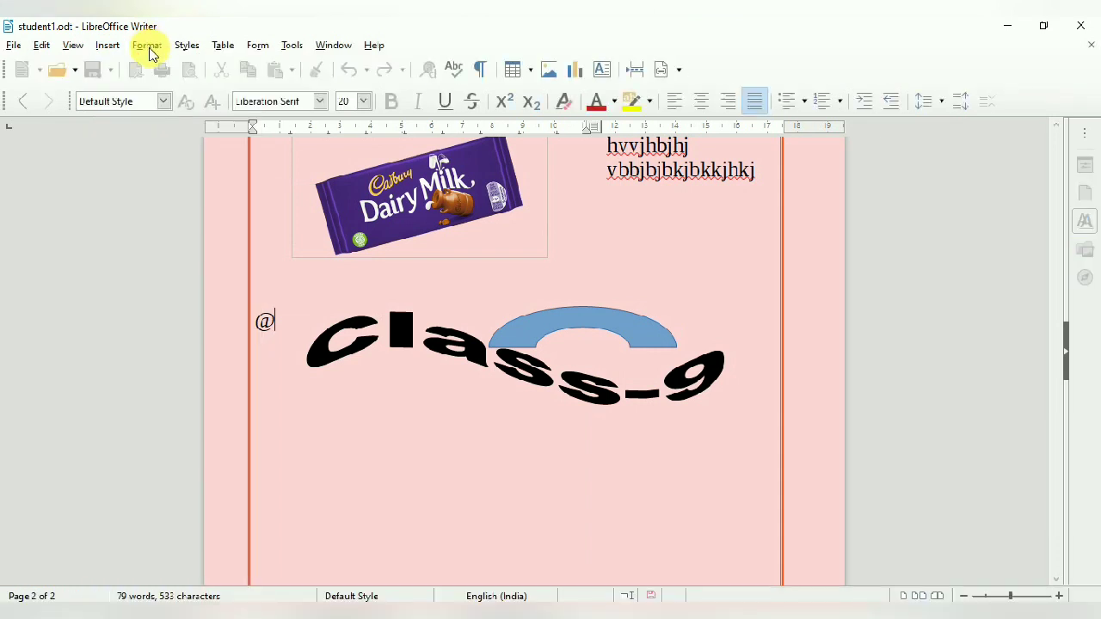
click(147, 47)
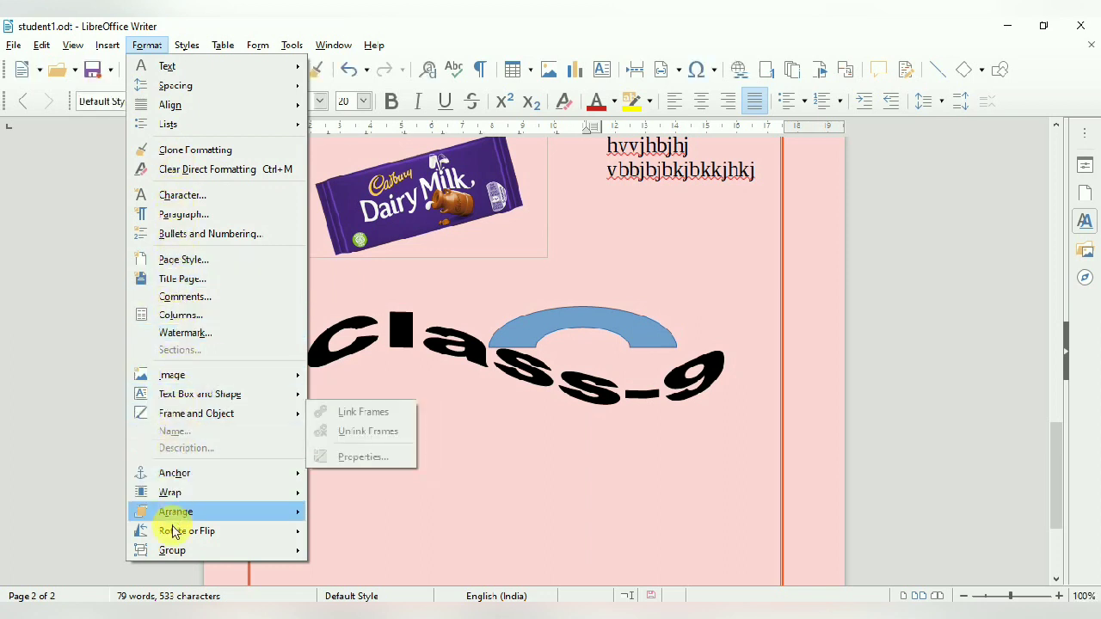
mouse_move(240, 550)
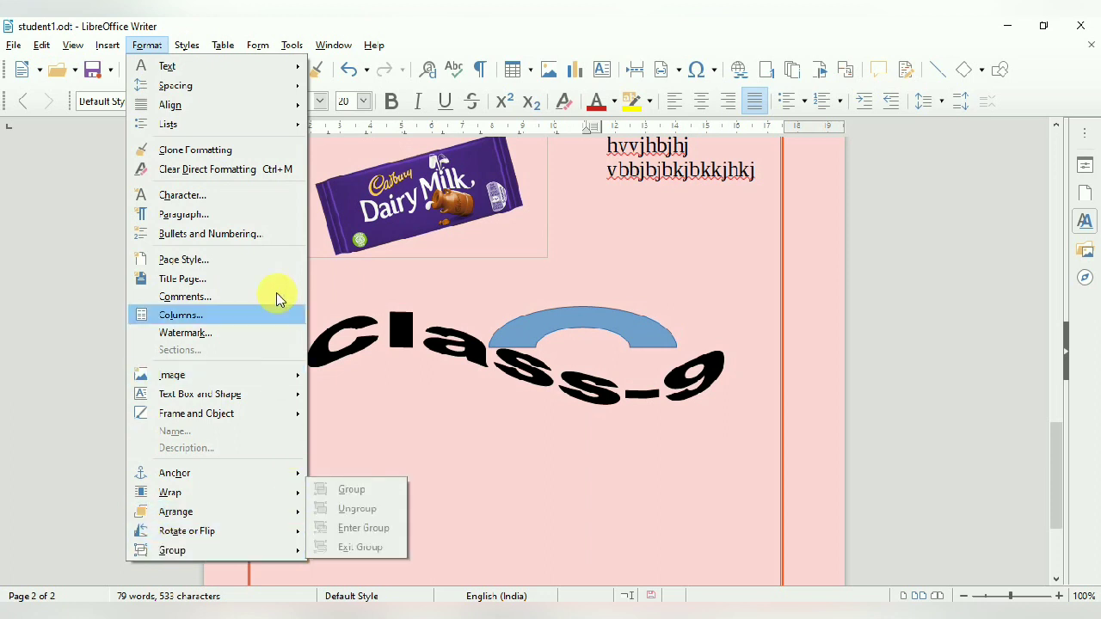
mouse_move(233, 111)
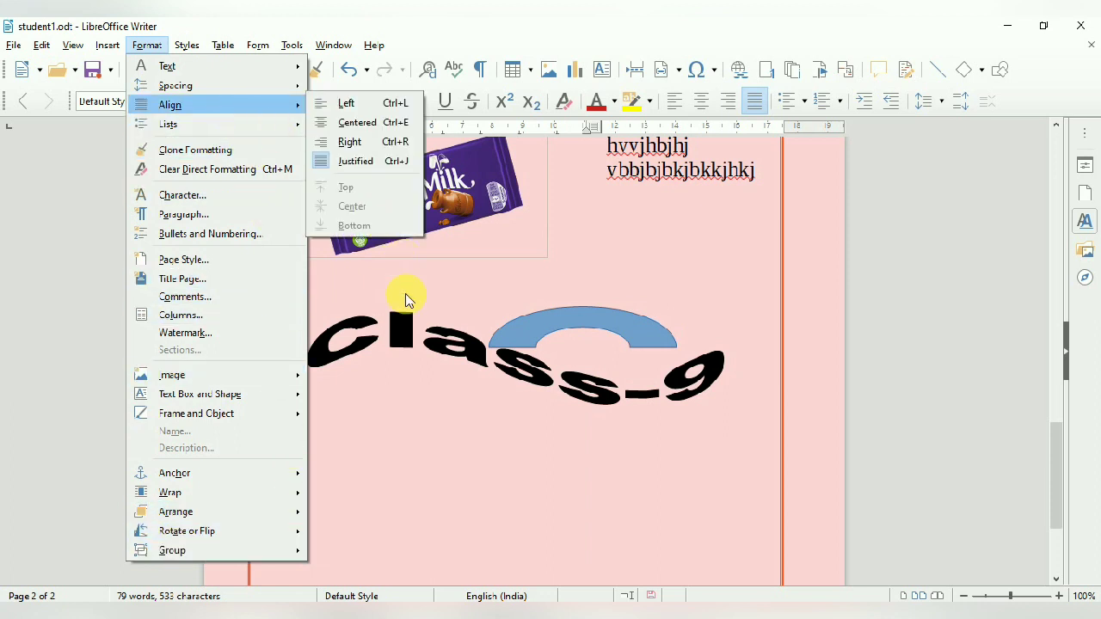
Move the Fontwork object down clear of the block arc and fill the arc with Light Yellow 2.
click(405, 295)
text(@)
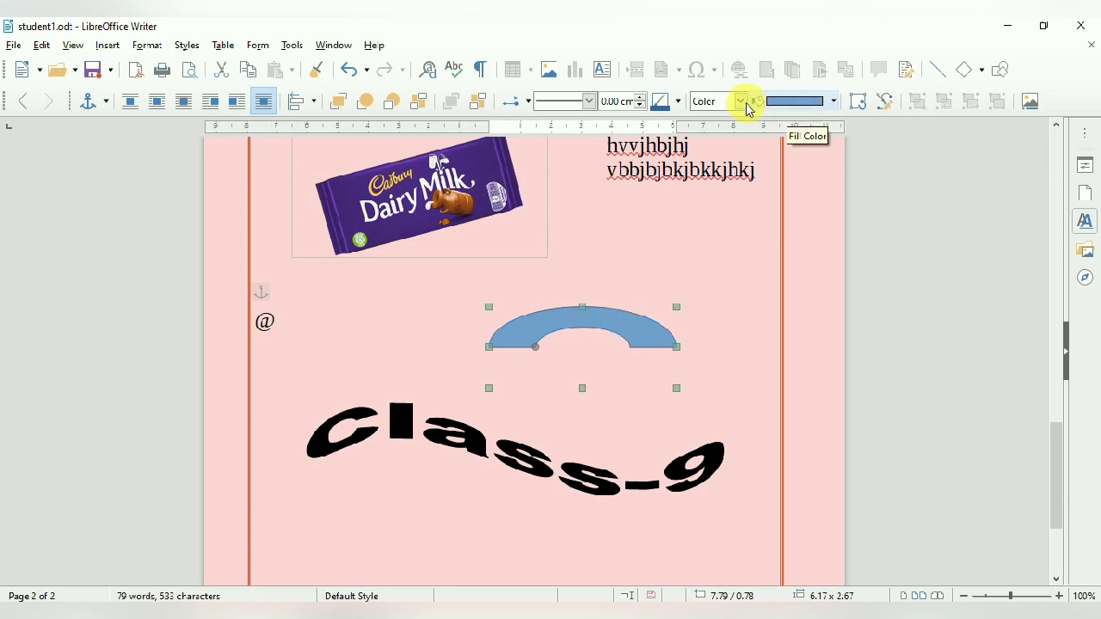
click(834, 101)
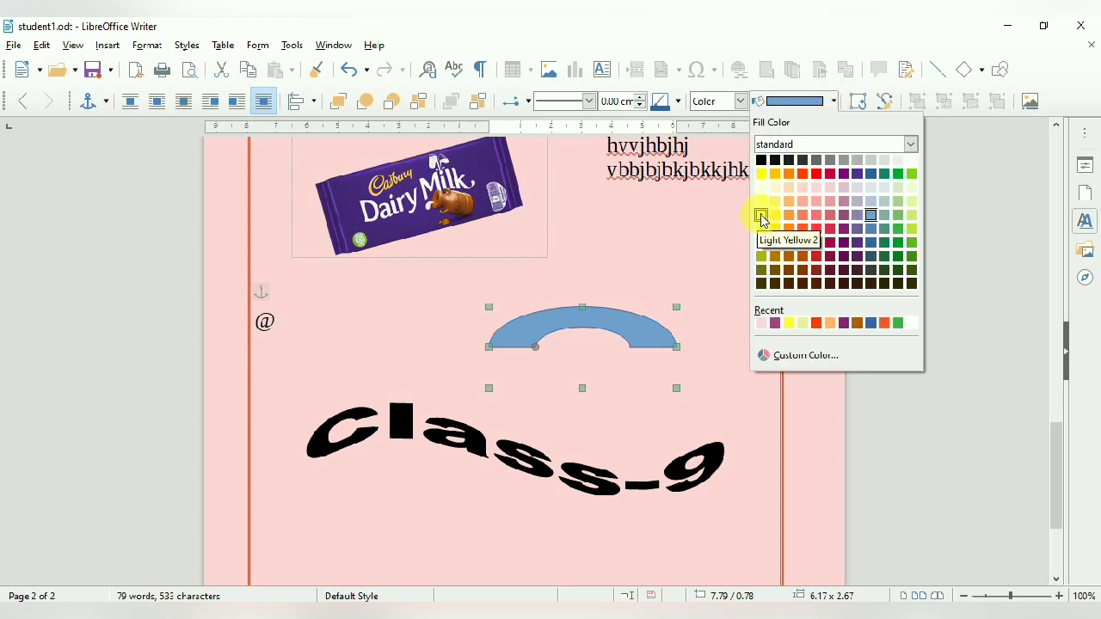
click(761, 219)
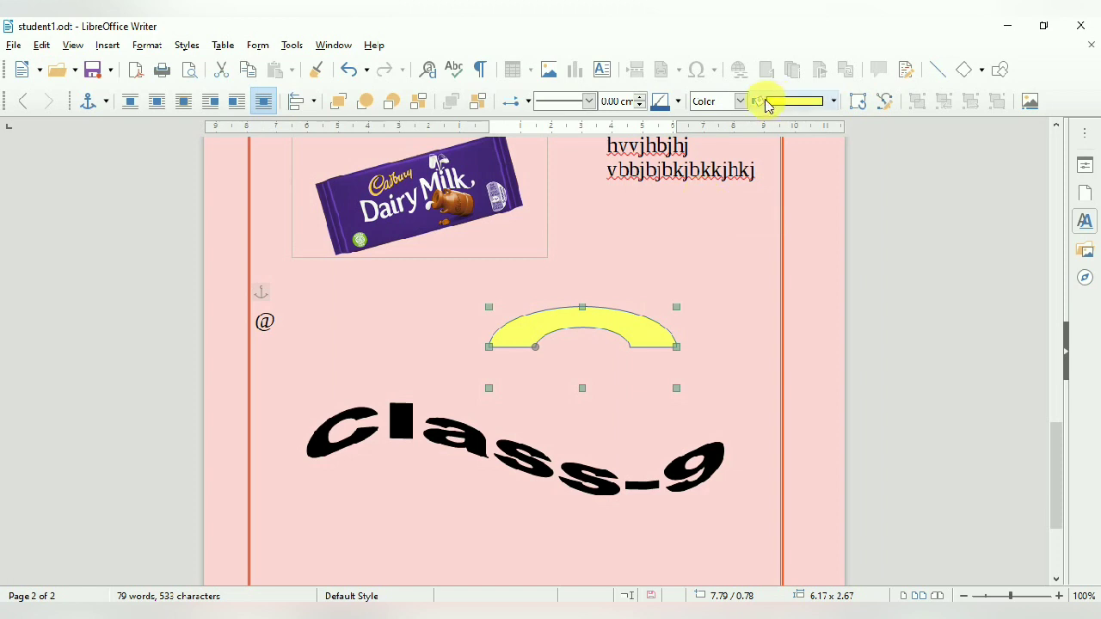
Give the block arc a purple outline in the Ultrafine Dashed line style.
click(678, 103)
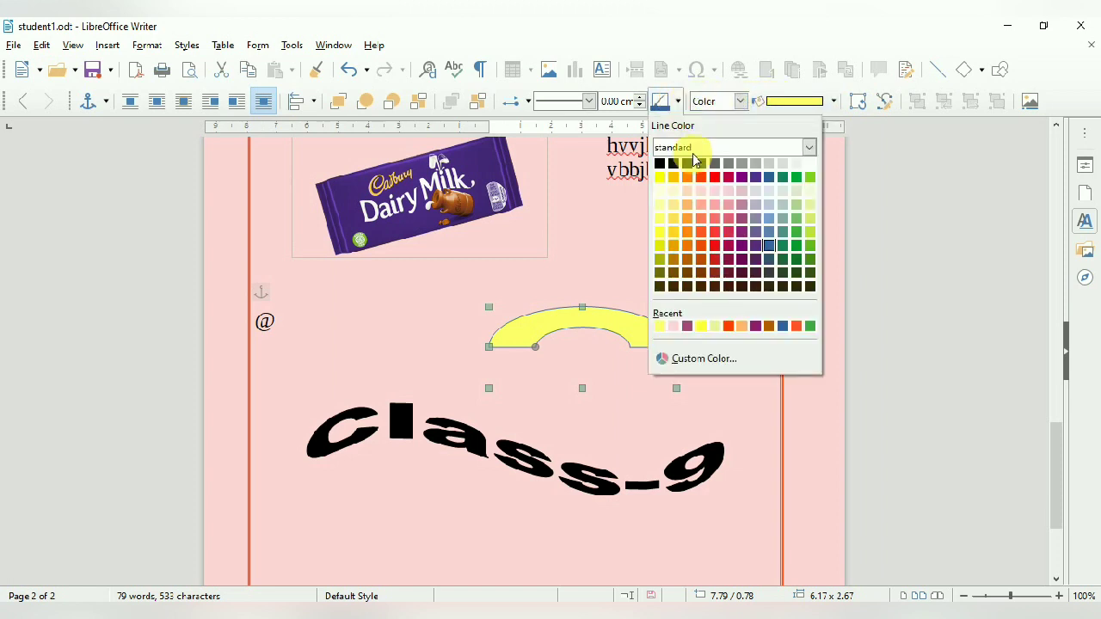
click(743, 246)
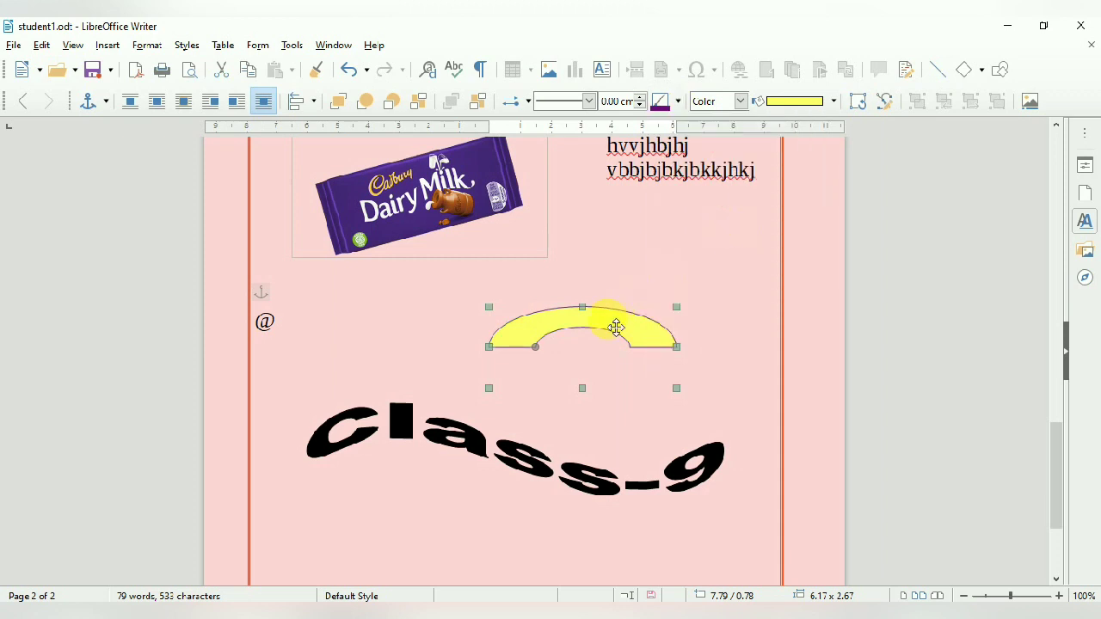
click(589, 102)
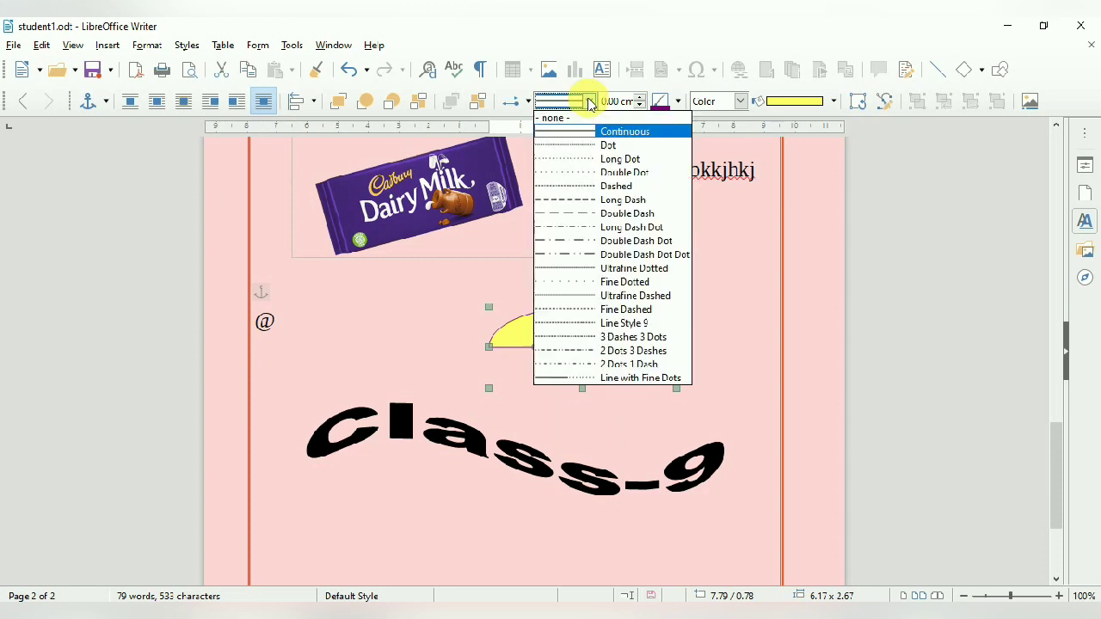
click(607, 296)
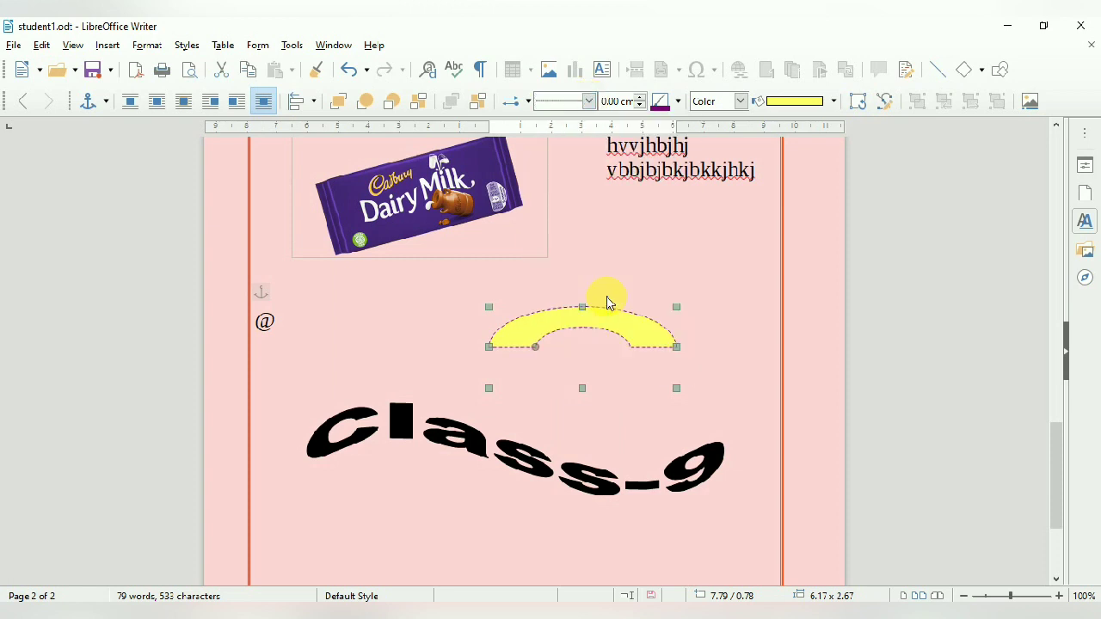
Thicken the block arc's outline to a line width of 0.53 cm.
click(645, 98)
click(645, 98)
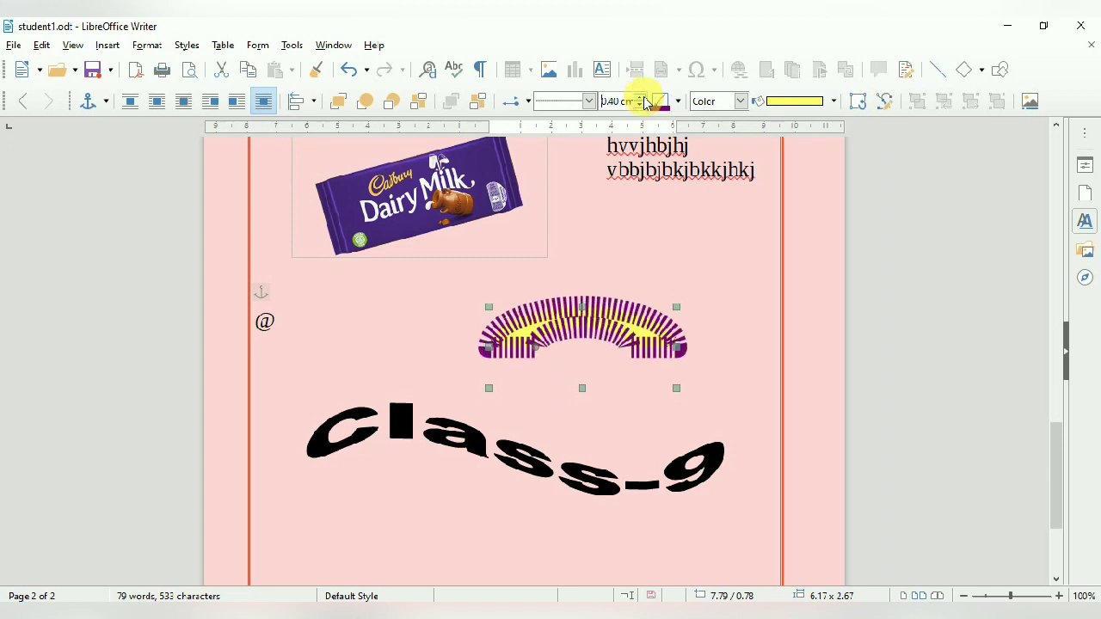
click(645, 98)
click(644, 99)
click(643, 105)
click(643, 106)
click(643, 106)
click(644, 106)
click(643, 106)
click(643, 106)
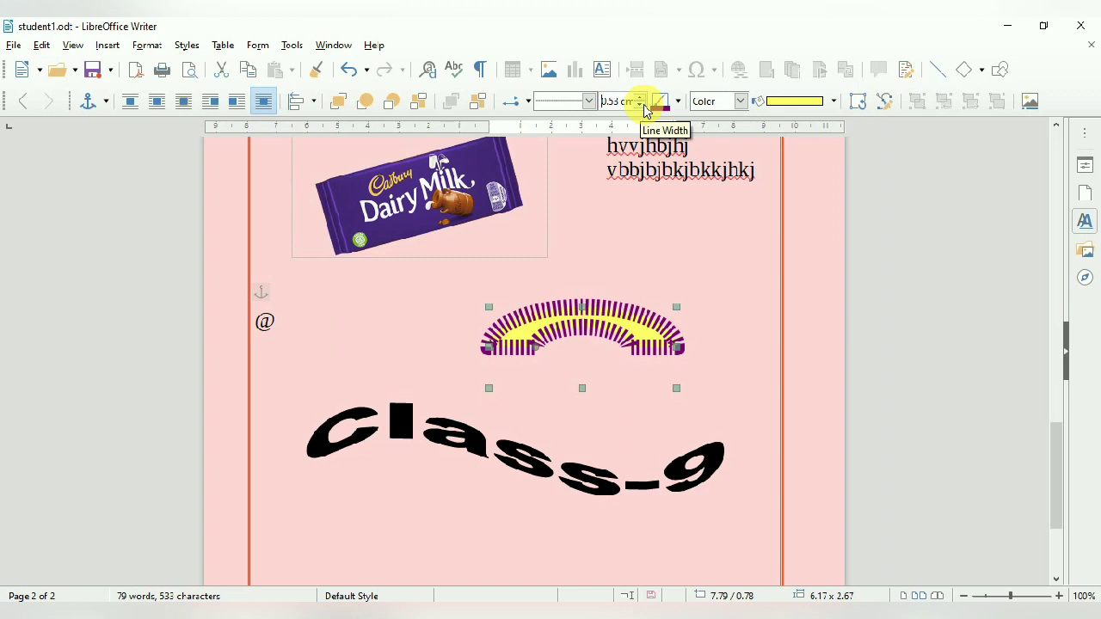
Shift the block arc's pivot slightly left of its centre and rotate the arc slightly clockwise.
click(860, 102)
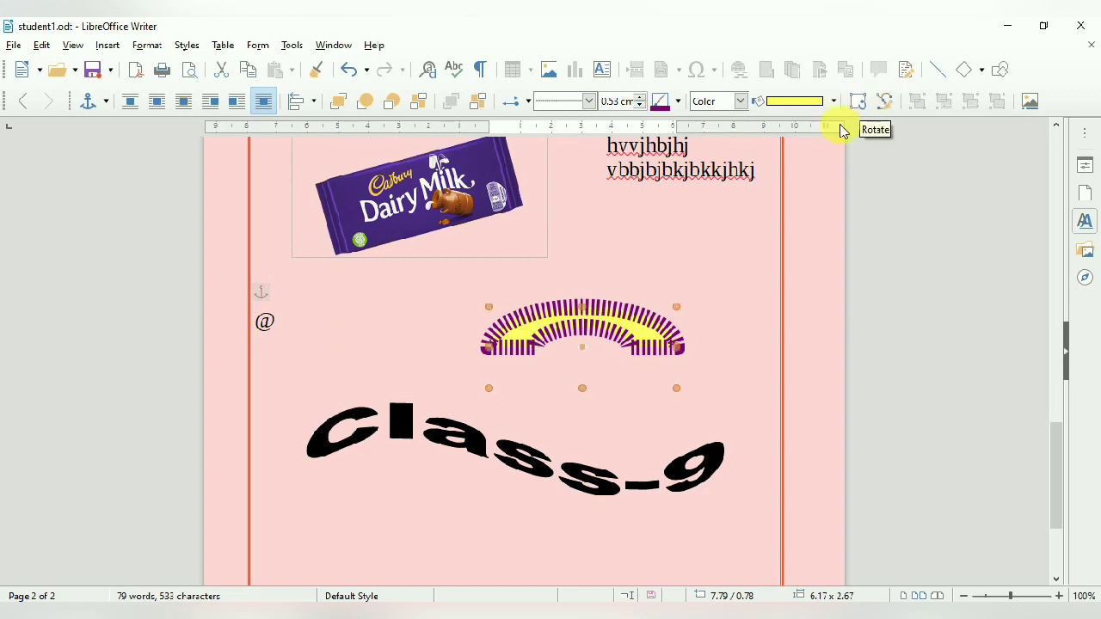
mouse_move(584, 347)
mouse_down()
mouse_move(602, 362)
mouse_move(563, 356)
mouse_up()
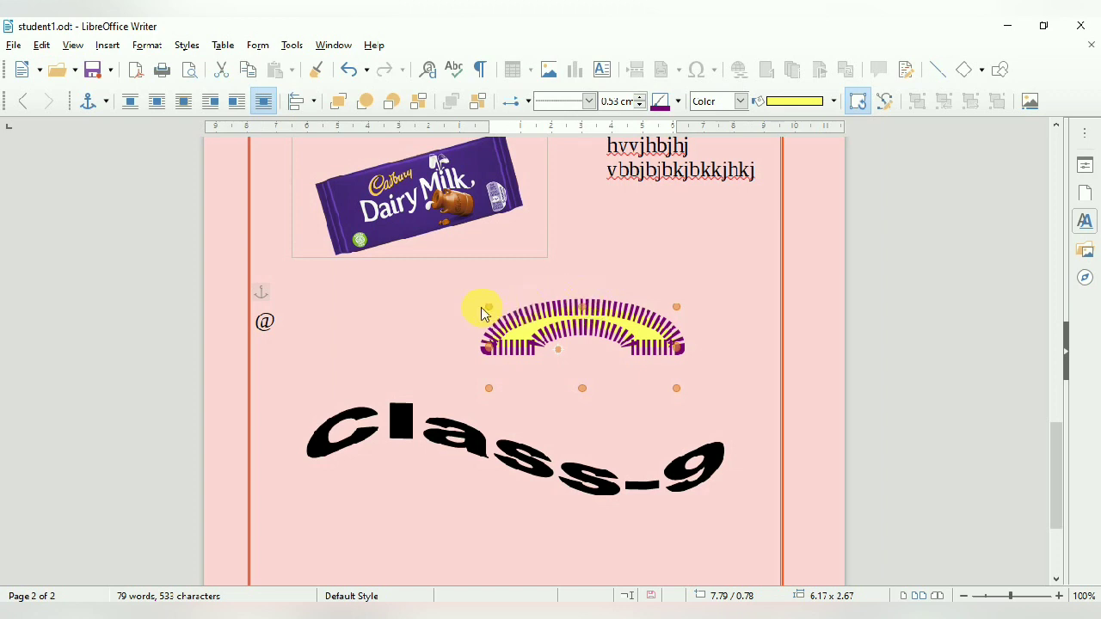
drag(492, 314, 476, 286)
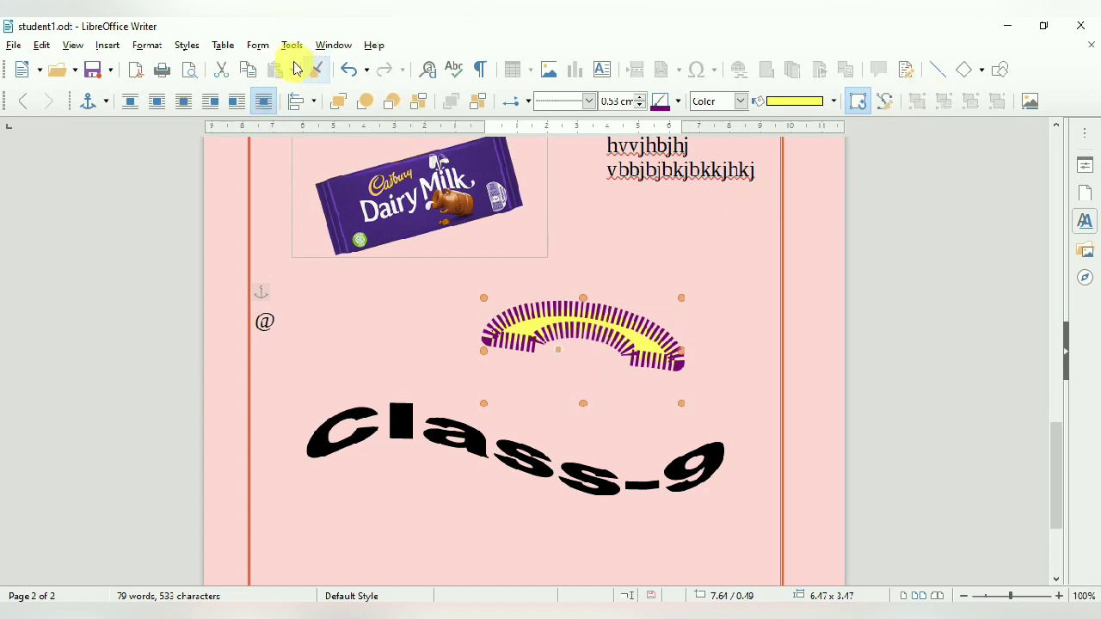
Draw a circle segment about 2.94 cm wide and 1.93 cm high between the @ sign and the block arc, sweeping it to a full ellipse.
click(106, 47)
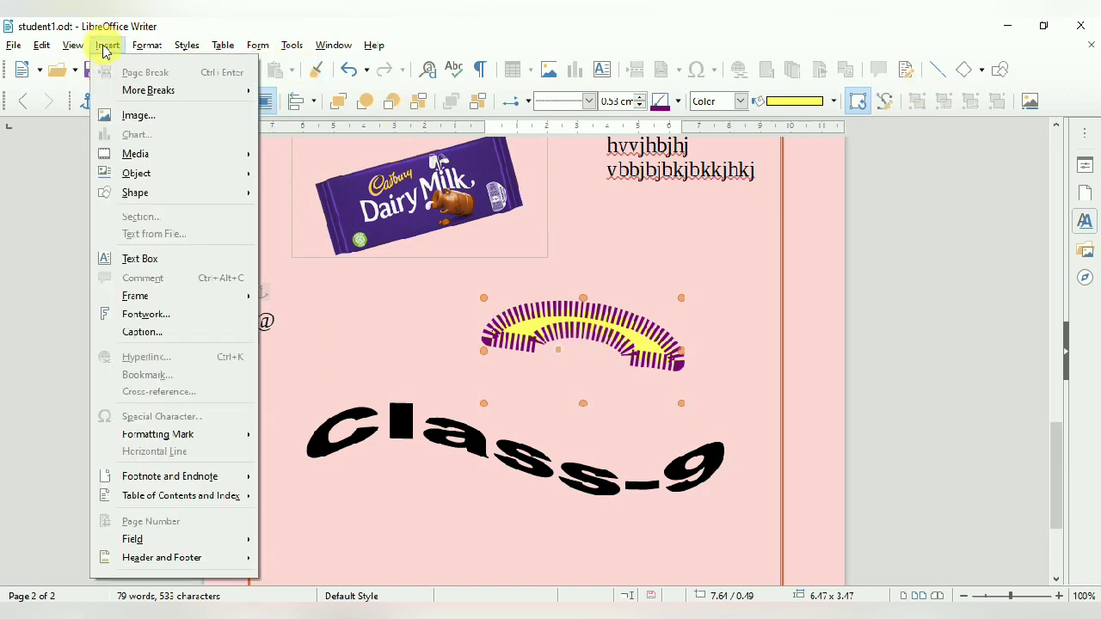
mouse_move(155, 192)
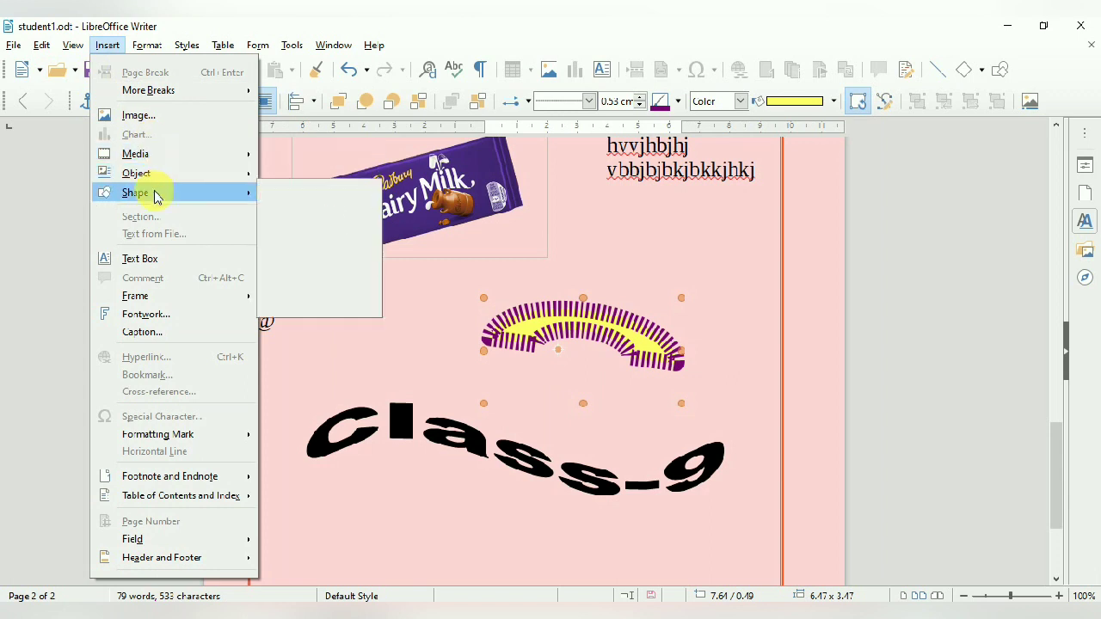
mouse_move(307, 215)
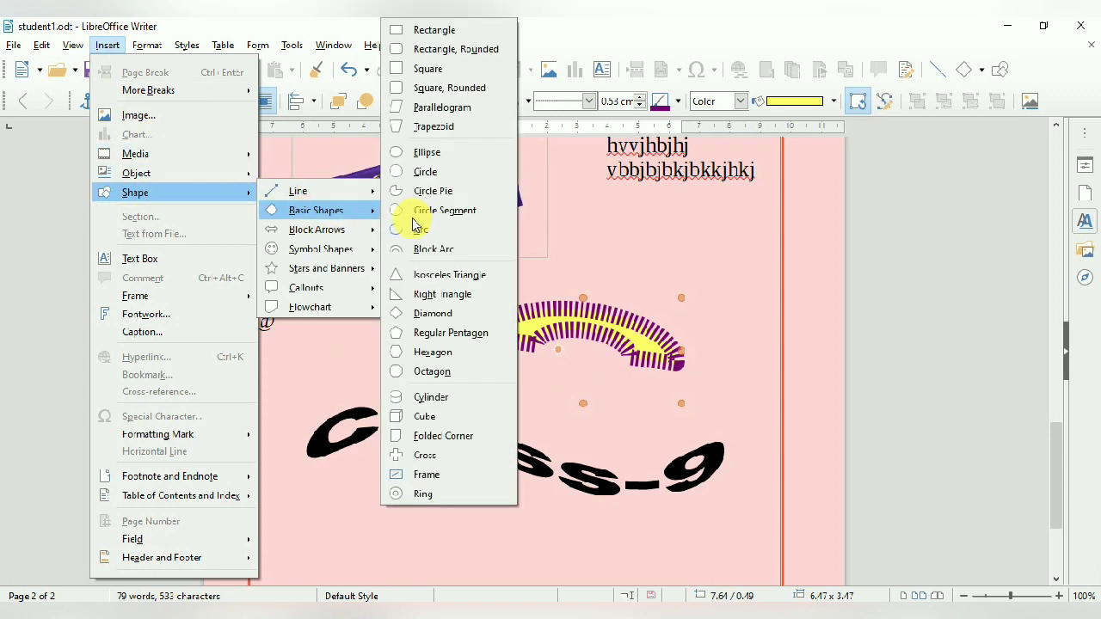
click(423, 211)
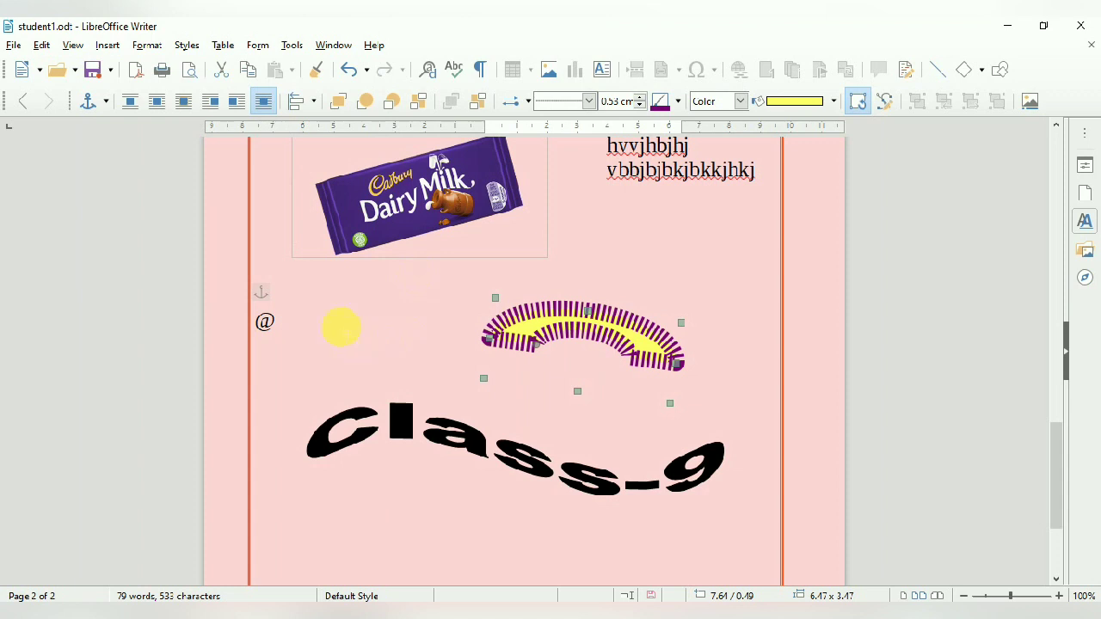
drag(337, 324, 428, 383)
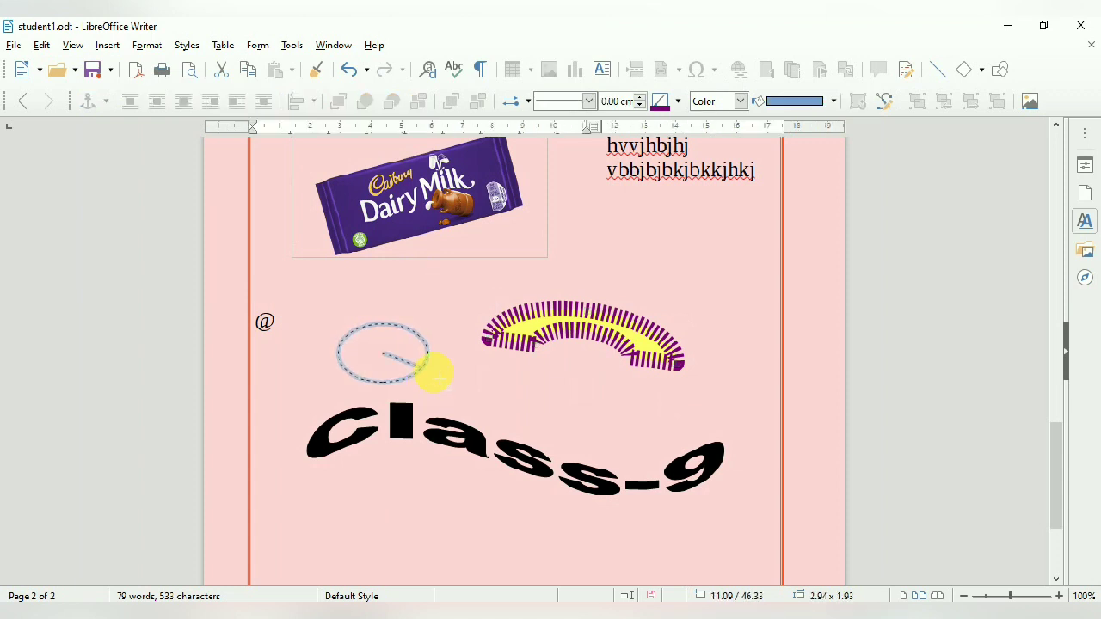
click(437, 376)
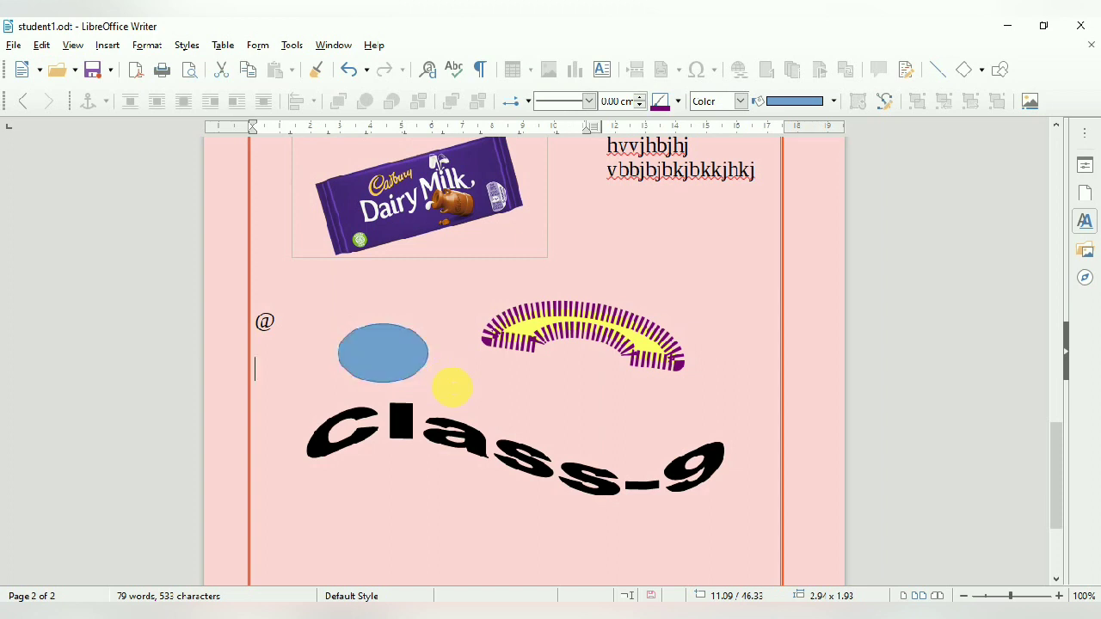
Fill the new ellipse with the solid orange-red colour from the standard palette.
click(404, 350)
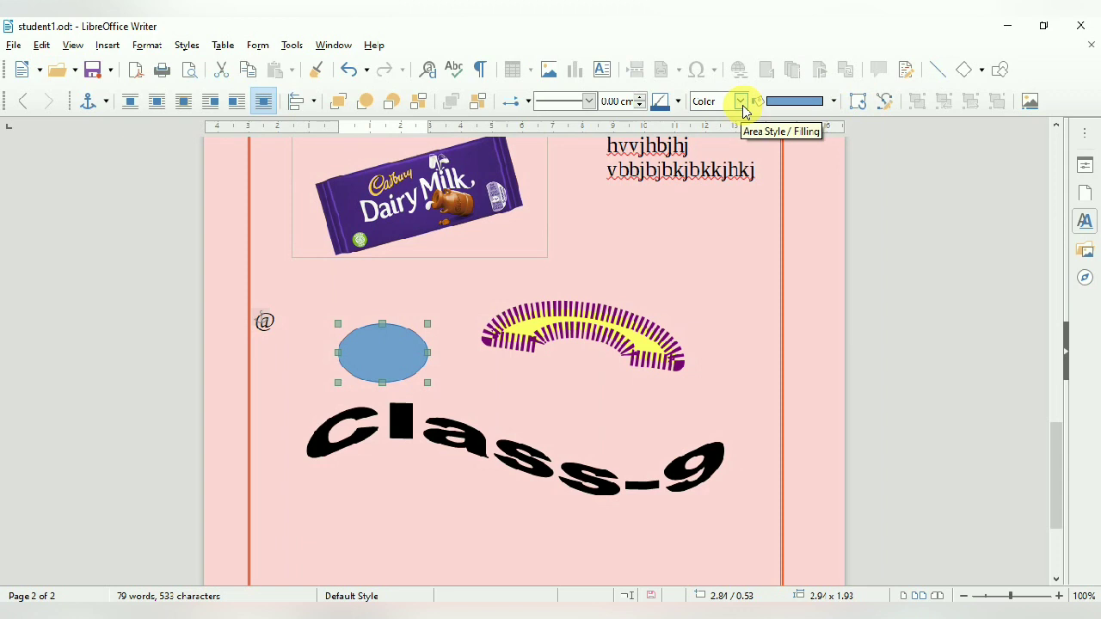
click(741, 103)
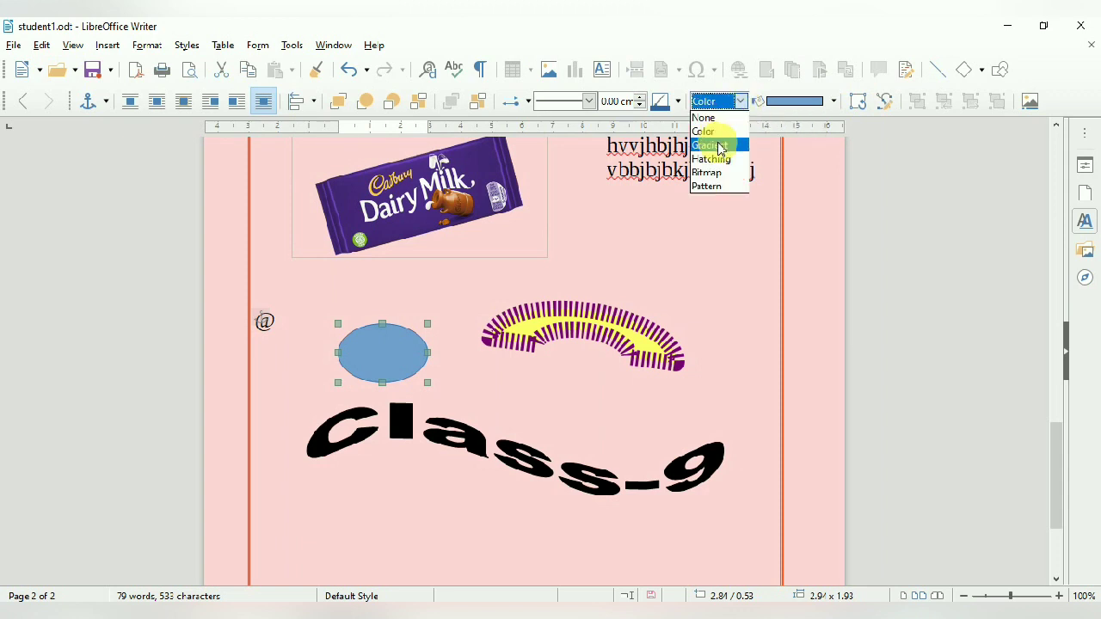
click(834, 103)
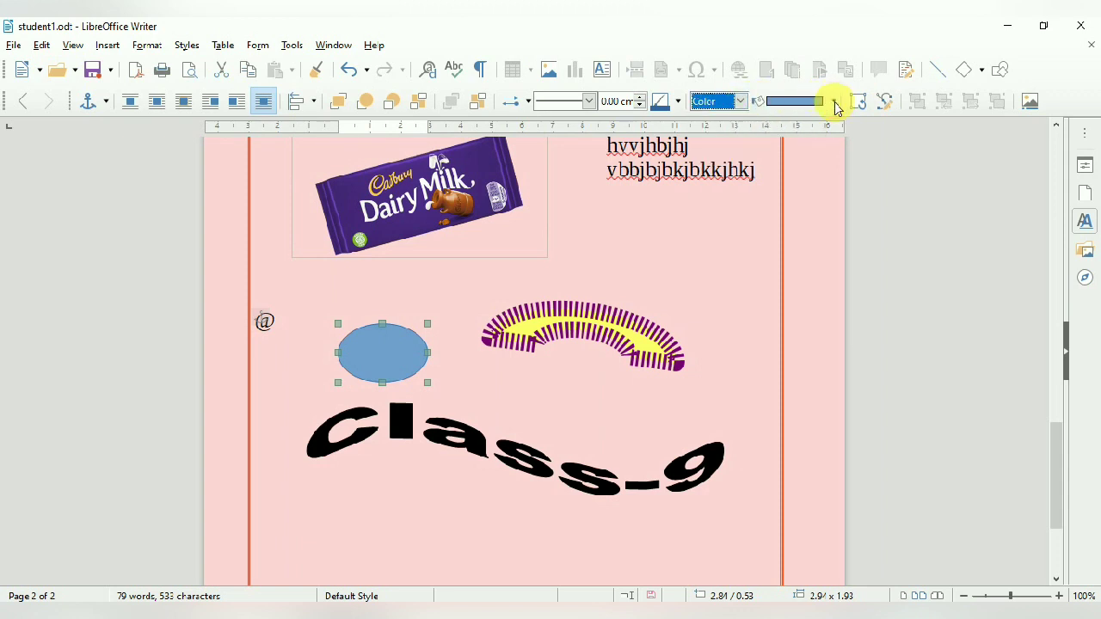
click(834, 104)
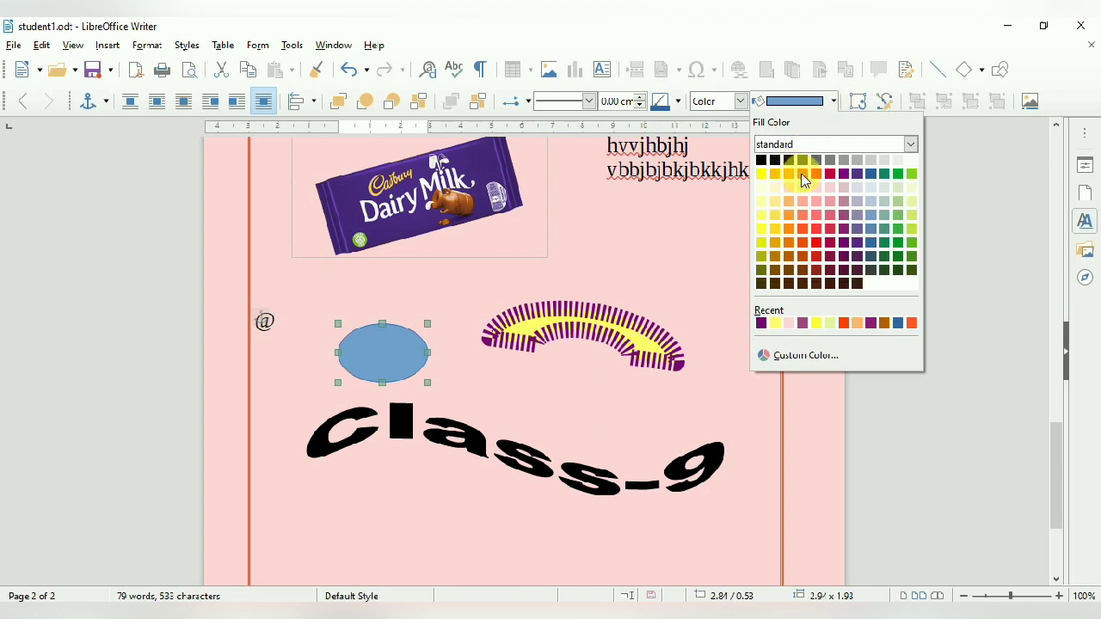
click(804, 174)
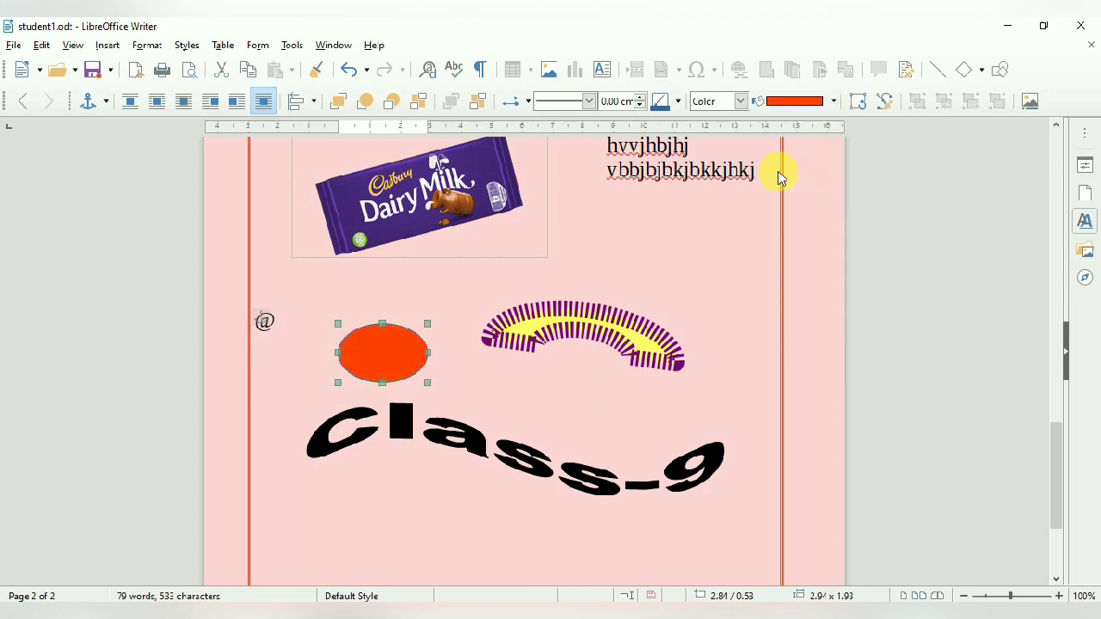
Move the block arc up and to the right, and group it with the orange-red ellipse.
click(580, 338)
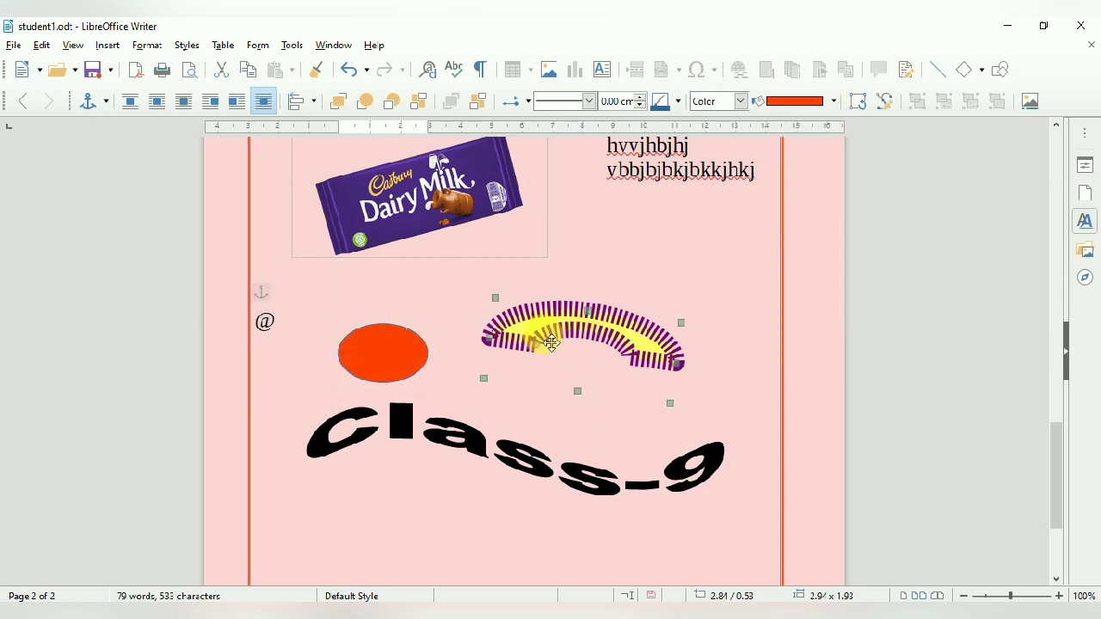
drag(551, 338, 619, 300)
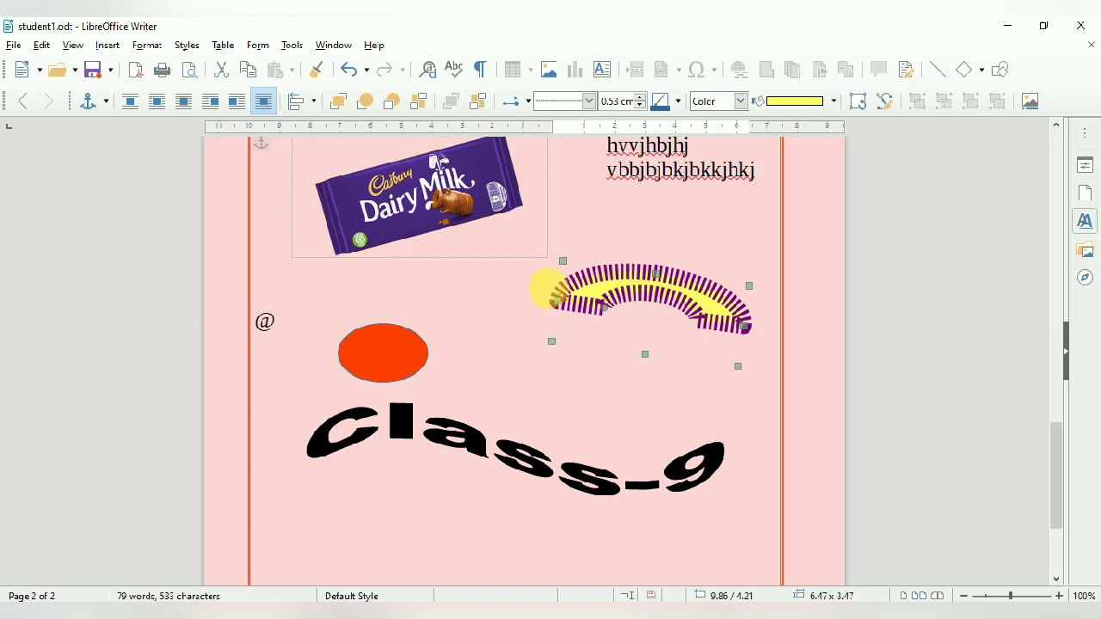
shift+click(386, 349)
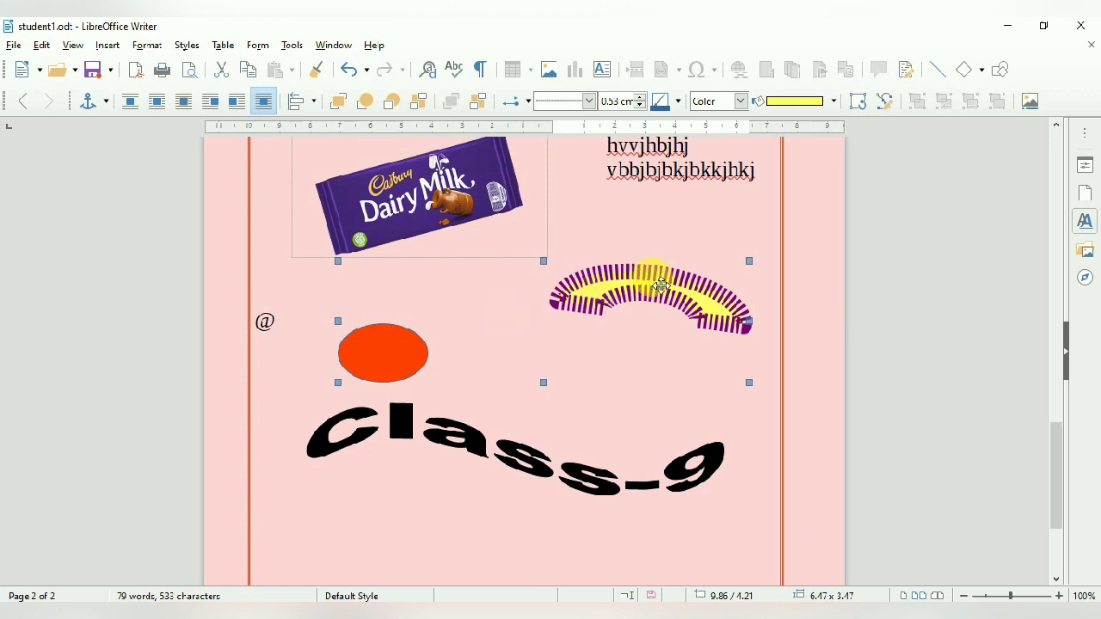
click(987, 108)
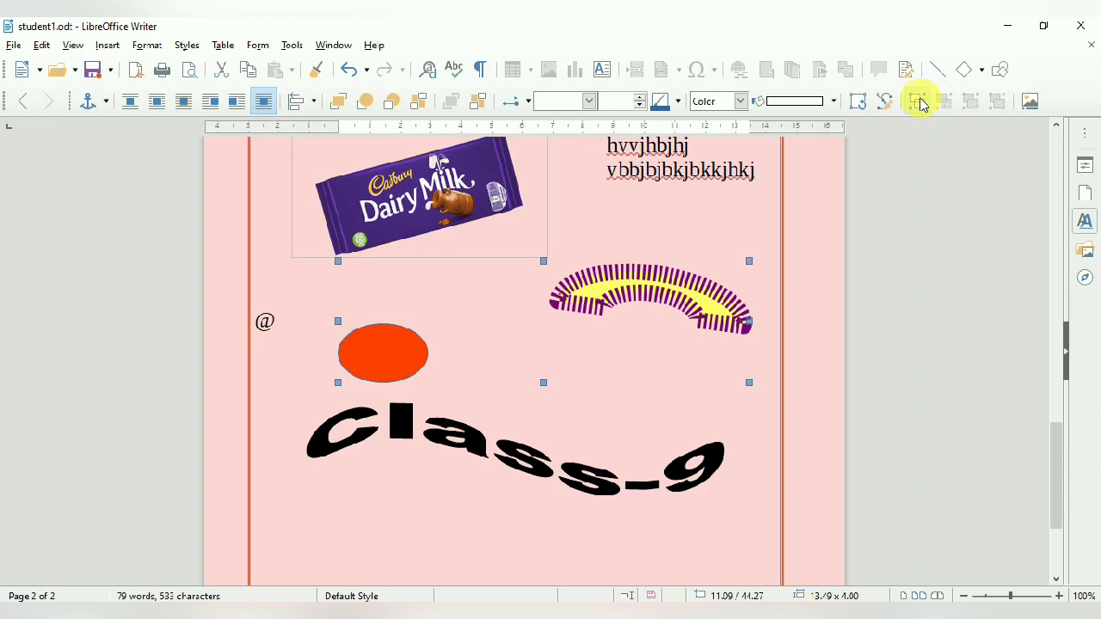
click(919, 102)
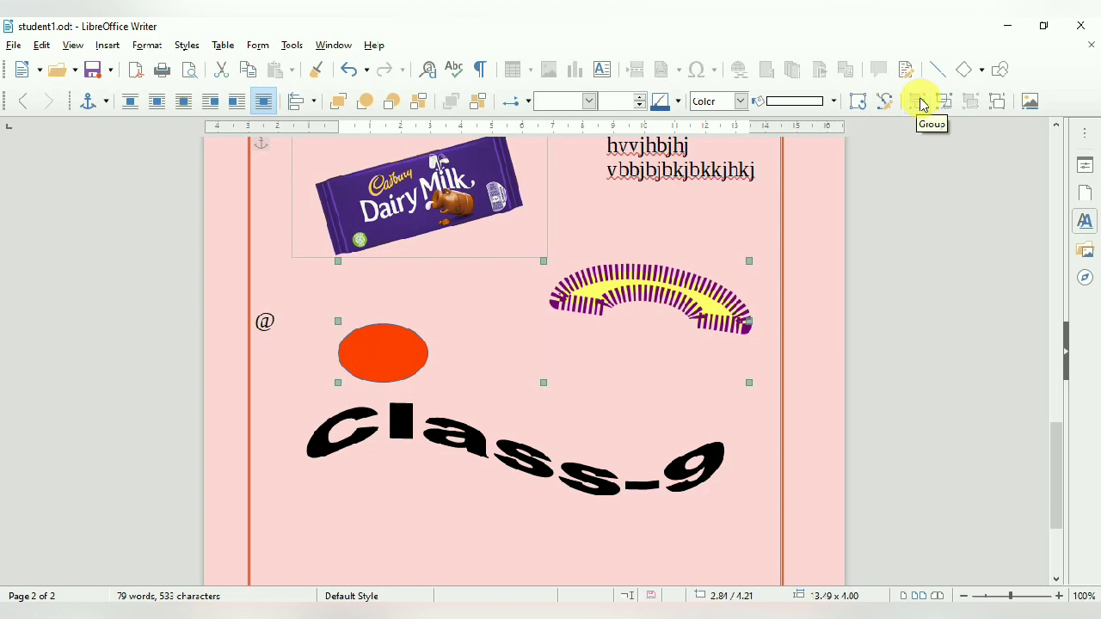
Move the grouped shapes down over the Fontwork text and back up clear of it, and ungroup them.
drag(602, 308, 633, 376)
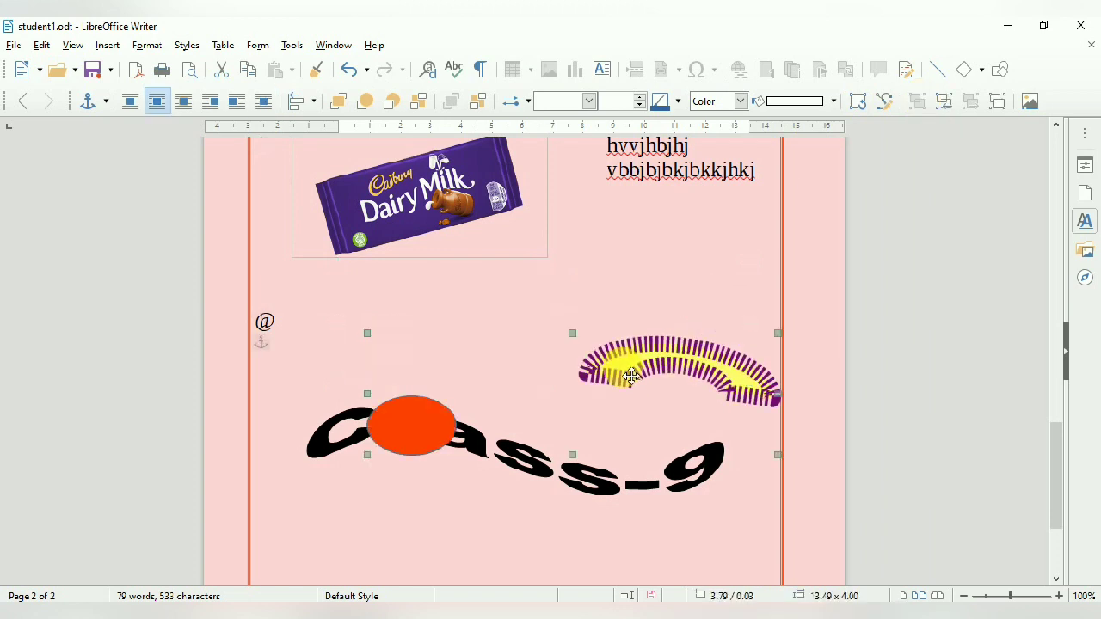
drag(417, 414, 417, 334)
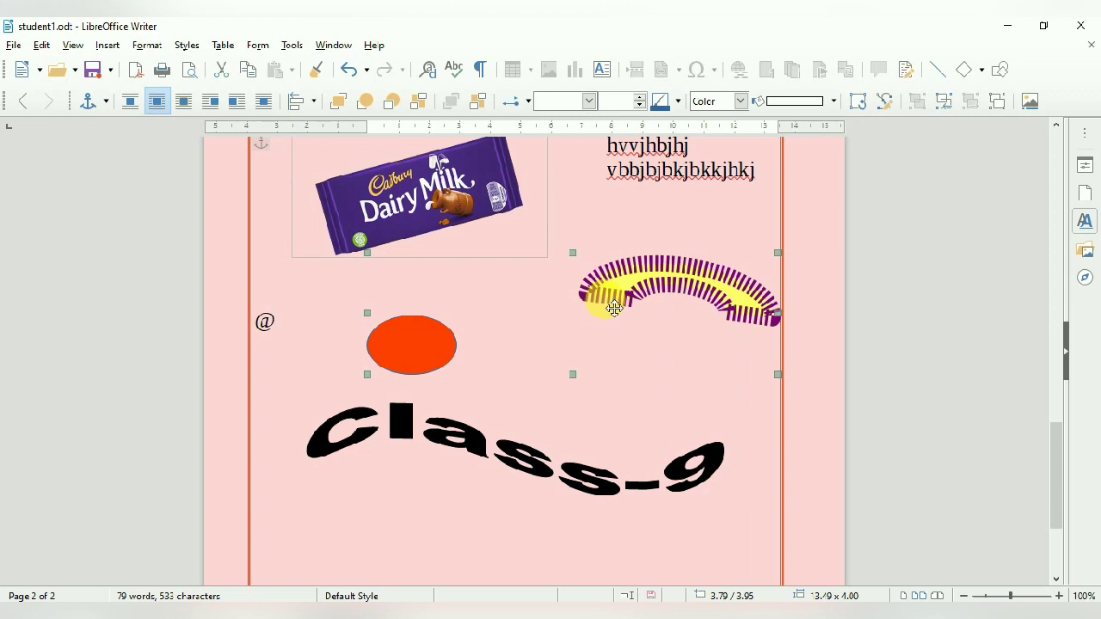
click(1001, 103)
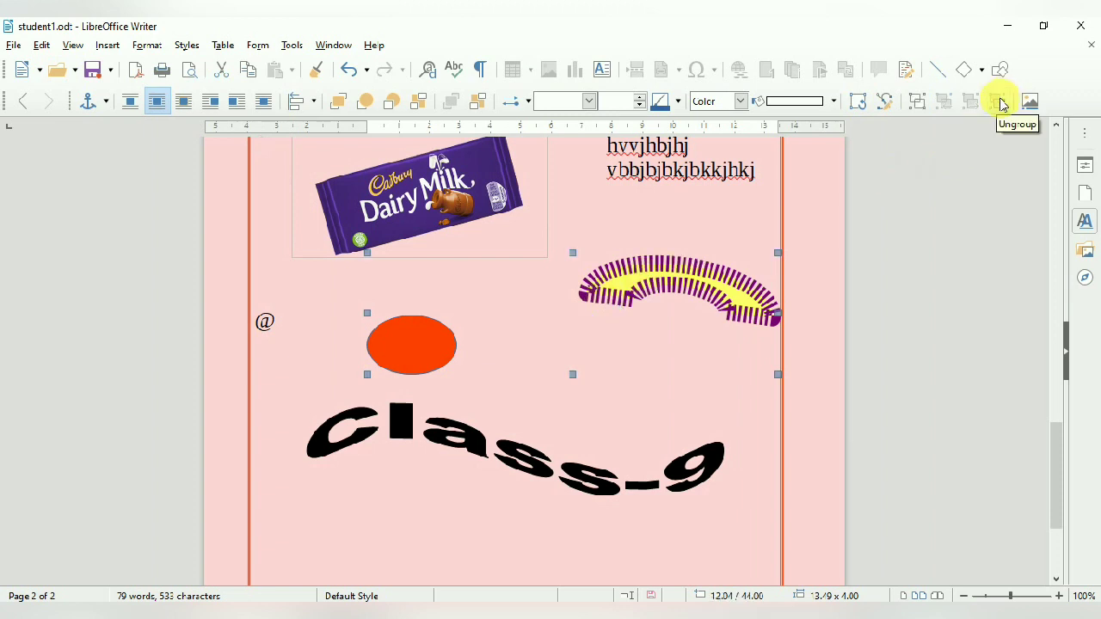
Move both ungrouped shapes down slightly, and shift the block arc on its own slightly left and down.
drag(654, 287, 653, 323)
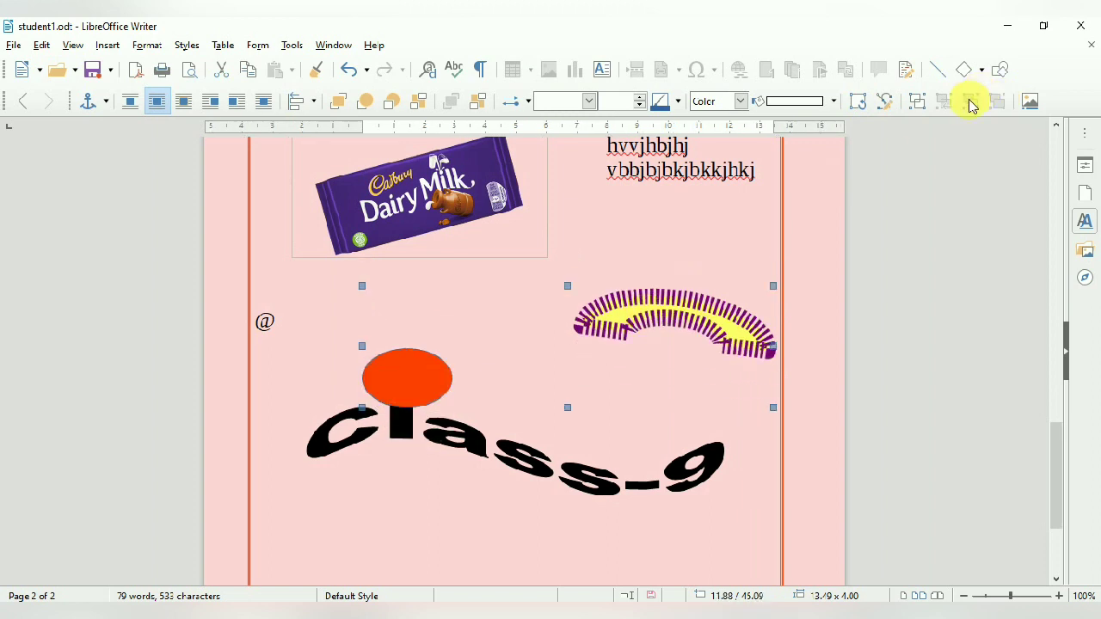
click(669, 303)
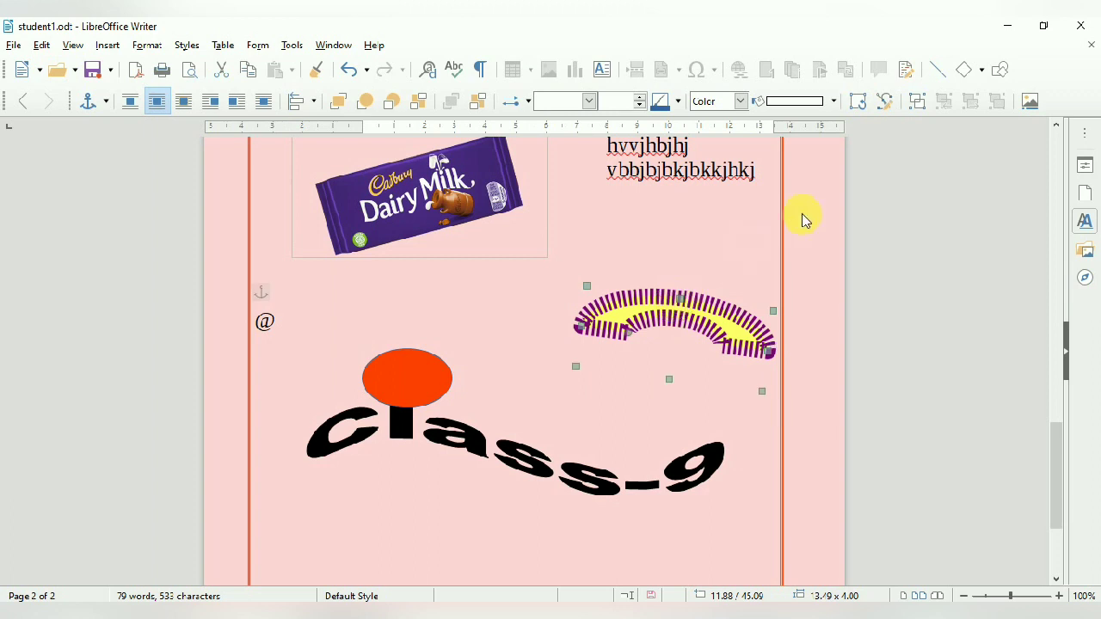
mouse_move(683, 327)
mouse_down()
mouse_move(697, 244)
mouse_move(665, 335)
mouse_up()
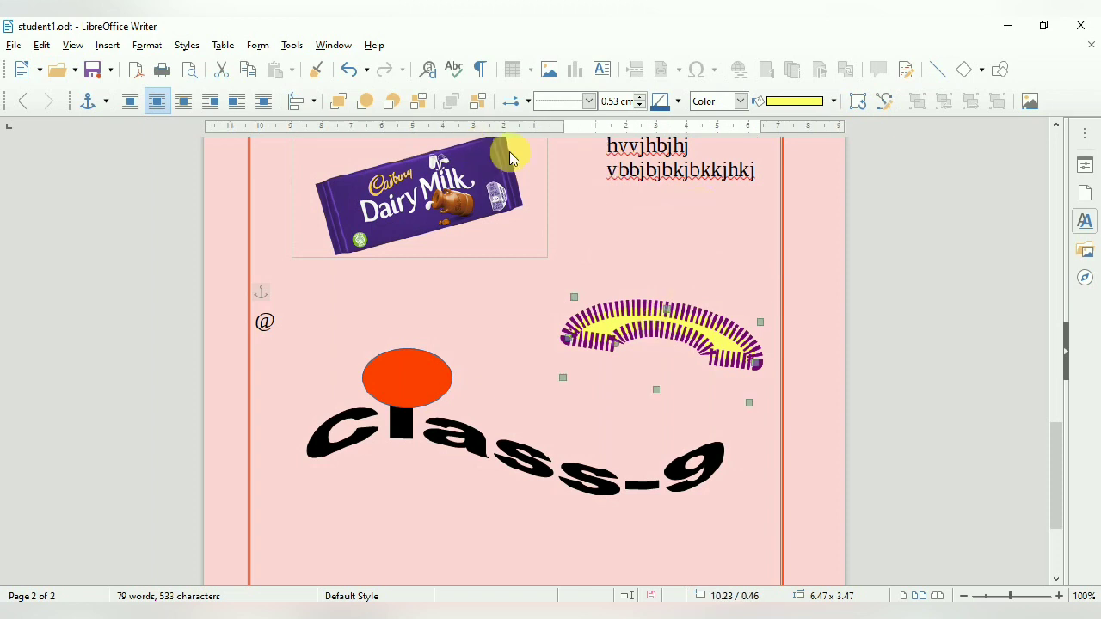